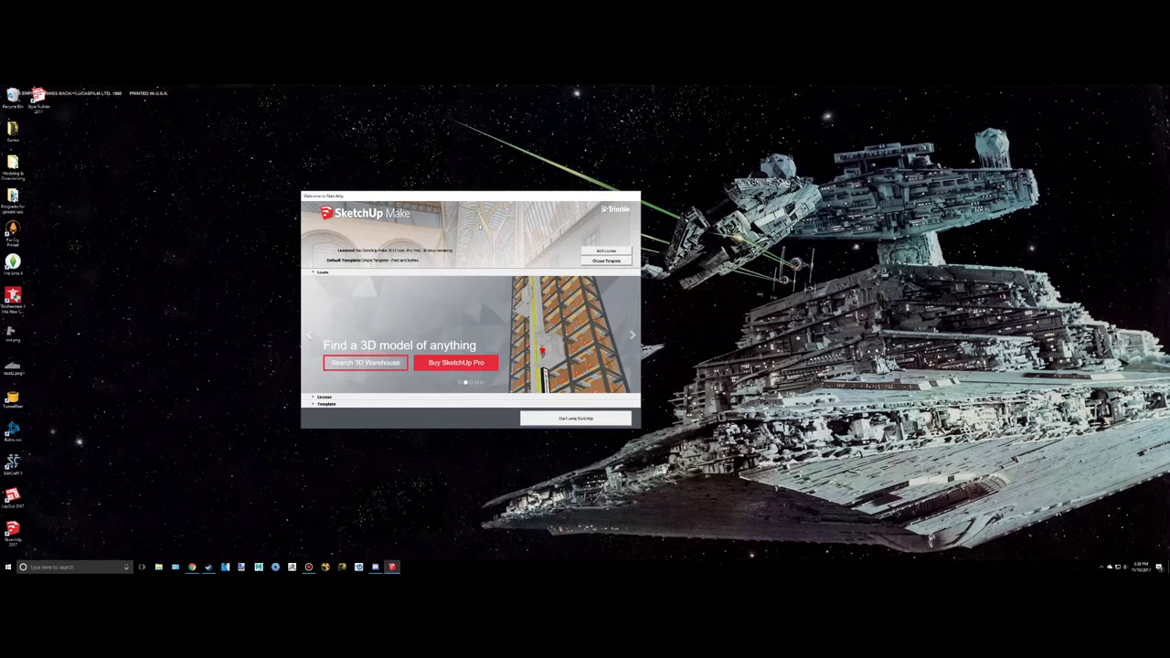
- Move the welcome window and page through the learning slides back to Welcome to SketchUp!
{"action": "mouse_move", "coordinate": [482, 198]}
{"action": "left_mouse_down"}
{"action": "mouse_move", "coordinate": [617, 217]}
{"action": "mouse_move", "coordinate": [475, 204]}
{"action": "mouse_move", "coordinate": [549, 223]}
{"action": "left_mouse_up"}
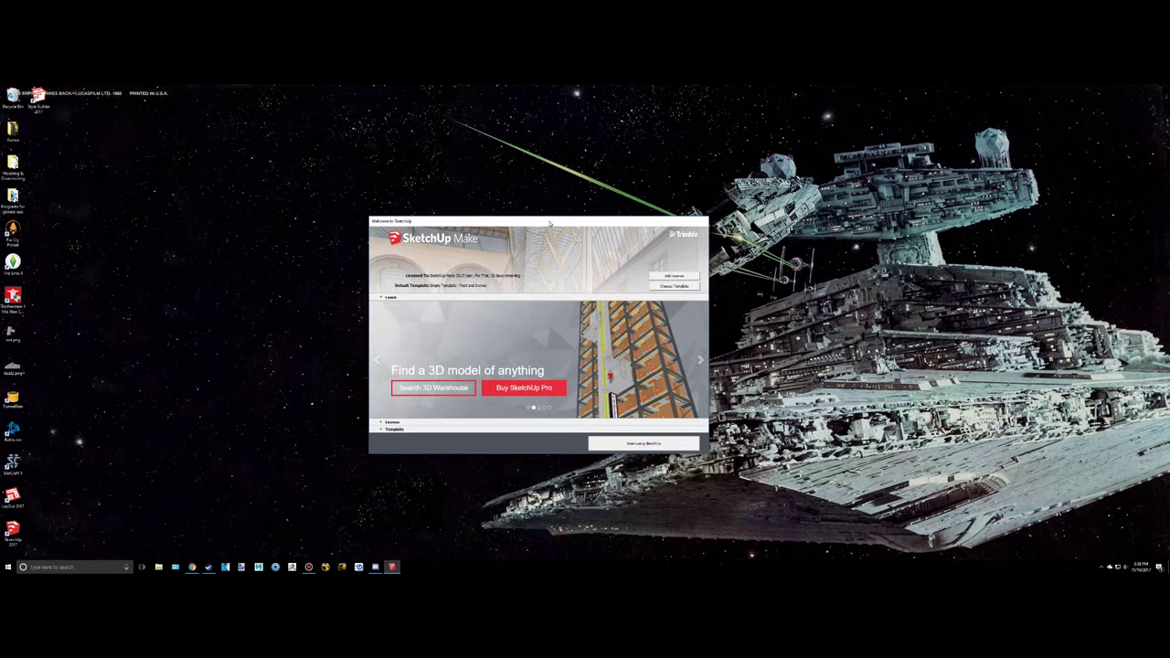
{"action": "left_click", "coordinate": [701, 362]}
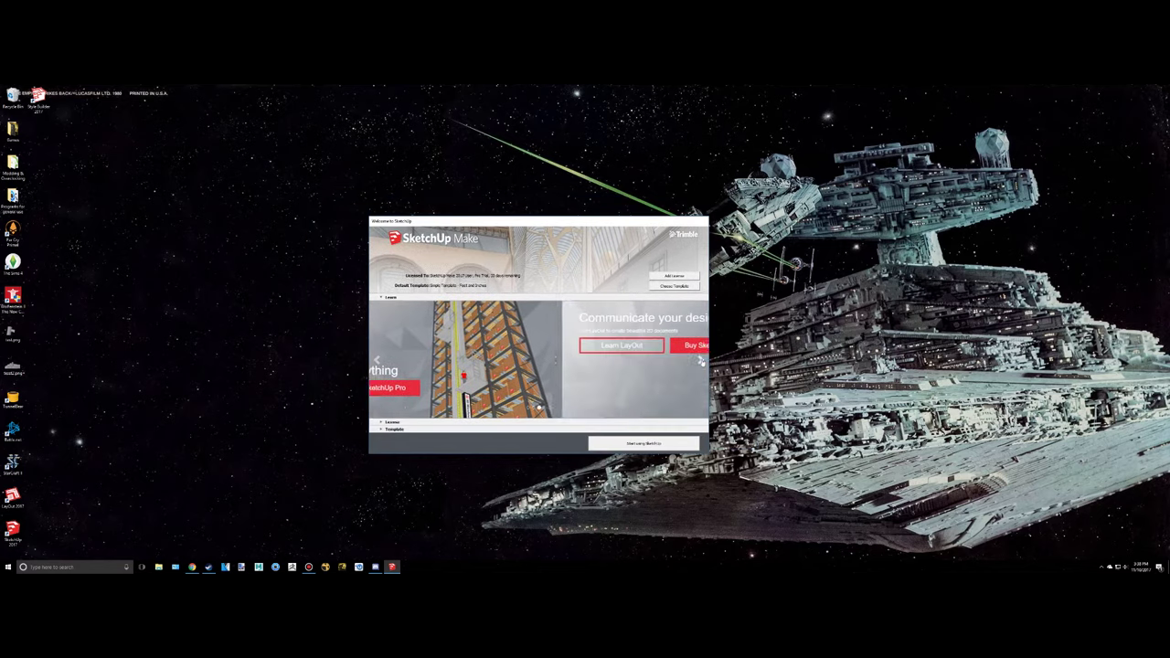
{"action": "left_click", "coordinate": [701, 361]}
{"action": "left_click", "coordinate": [701, 361]}
{"action": "left_click", "coordinate": [701, 361]}
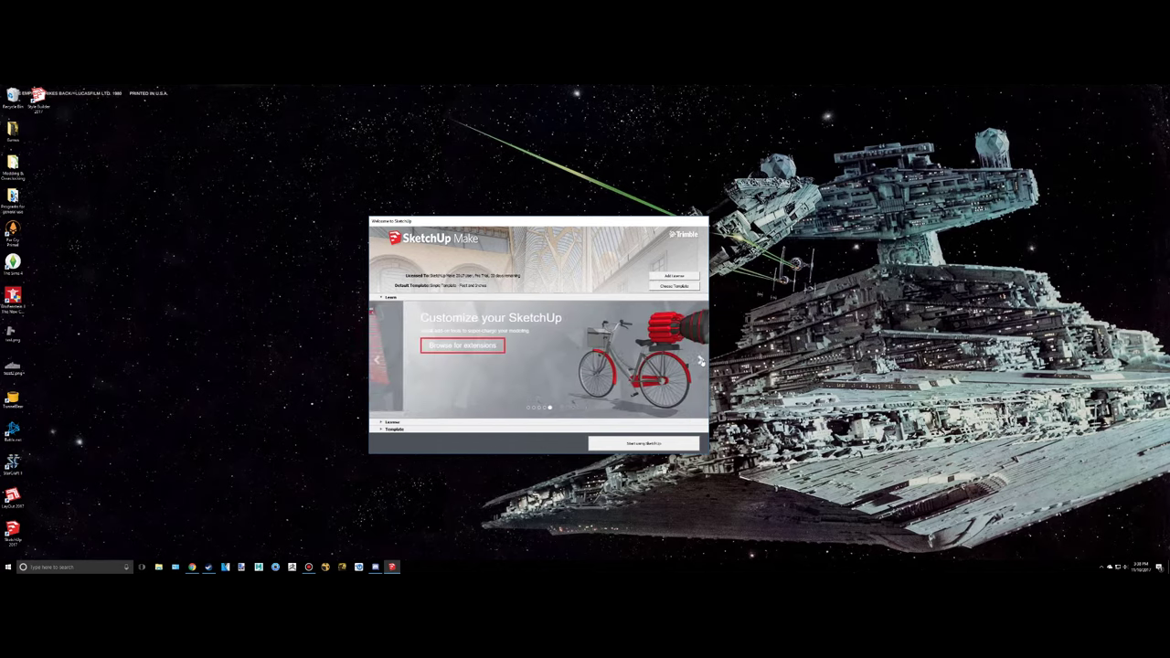
{"action": "left_click", "coordinate": [701, 361]}
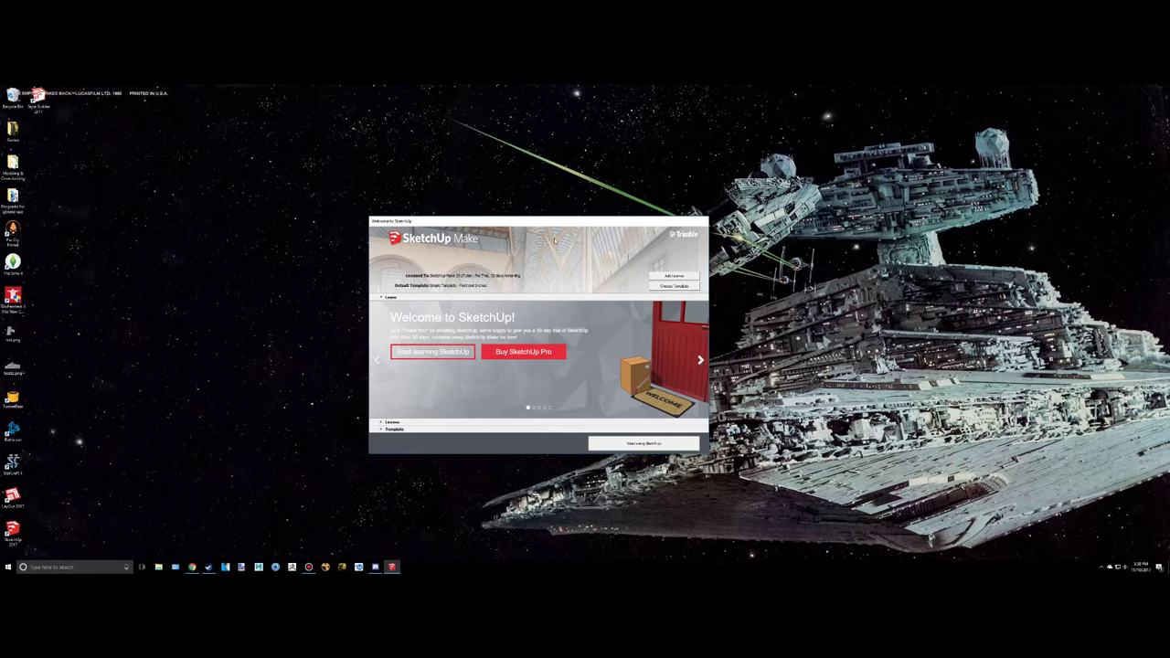
{"action": "left_click_drag", "start_coordinate": [548, 223], "coordinate": [477, 206]}
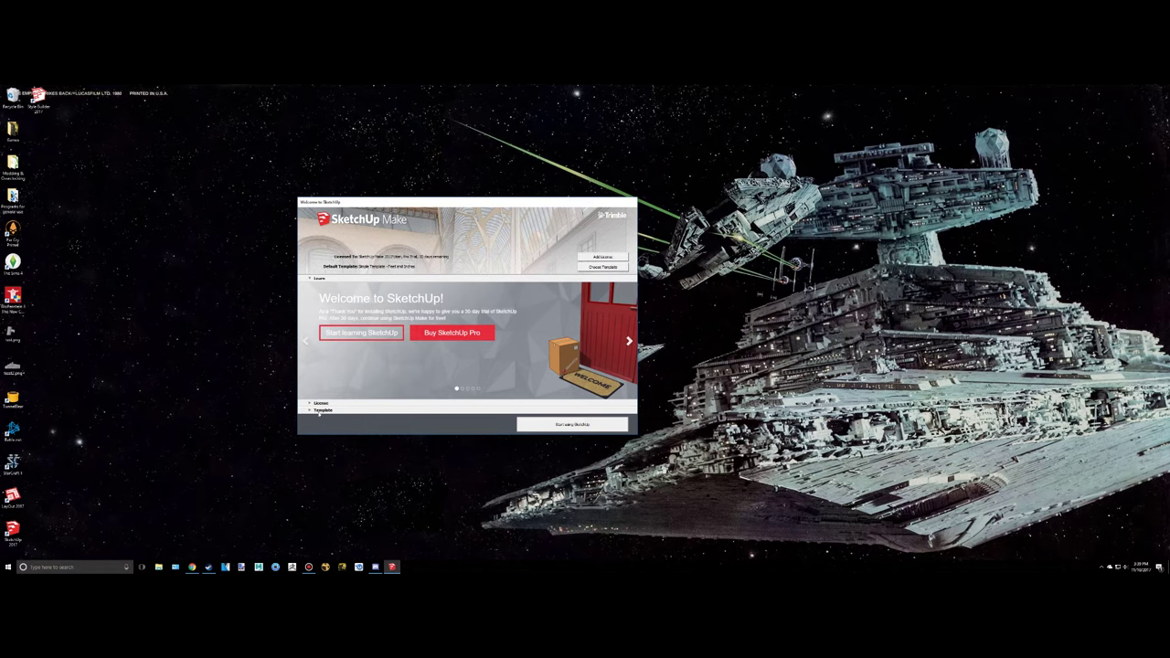
- Start a new model from the Simple Template - Feet and Inches template
{"action": "left_click", "coordinate": [312, 410]}
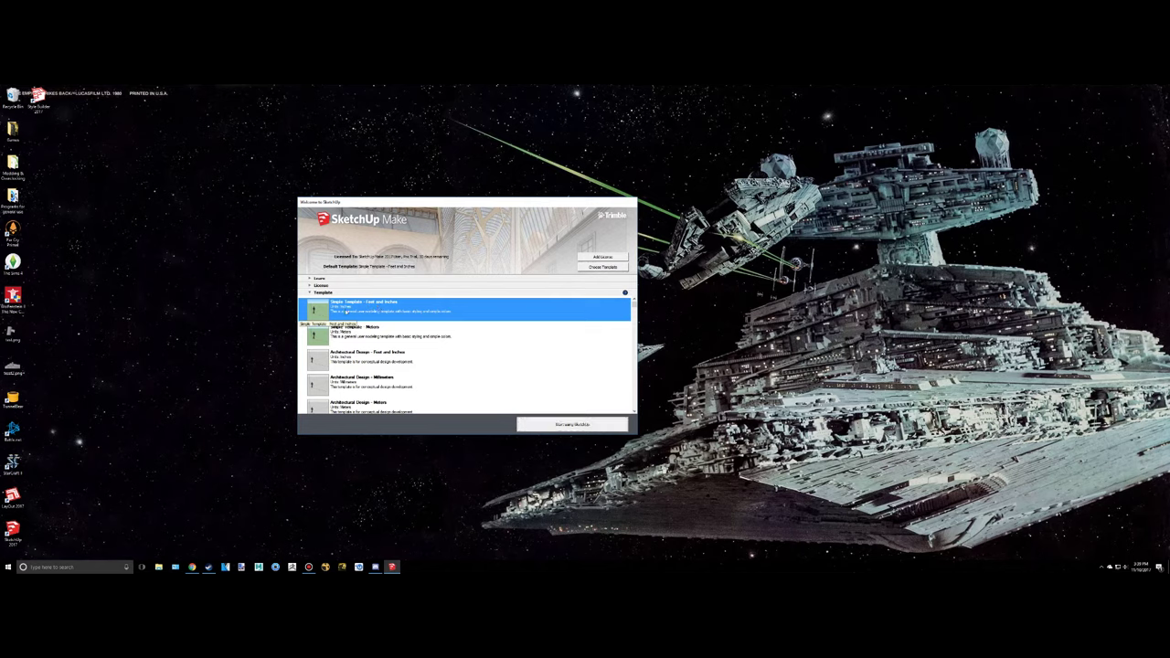
{"action": "scroll", "coordinate": [370, 307], "scroll_direction": "down", "scroll_amount": 10}
{"action": "scroll", "coordinate": [358, 324], "scroll_direction": "up", "scroll_amount": 10}
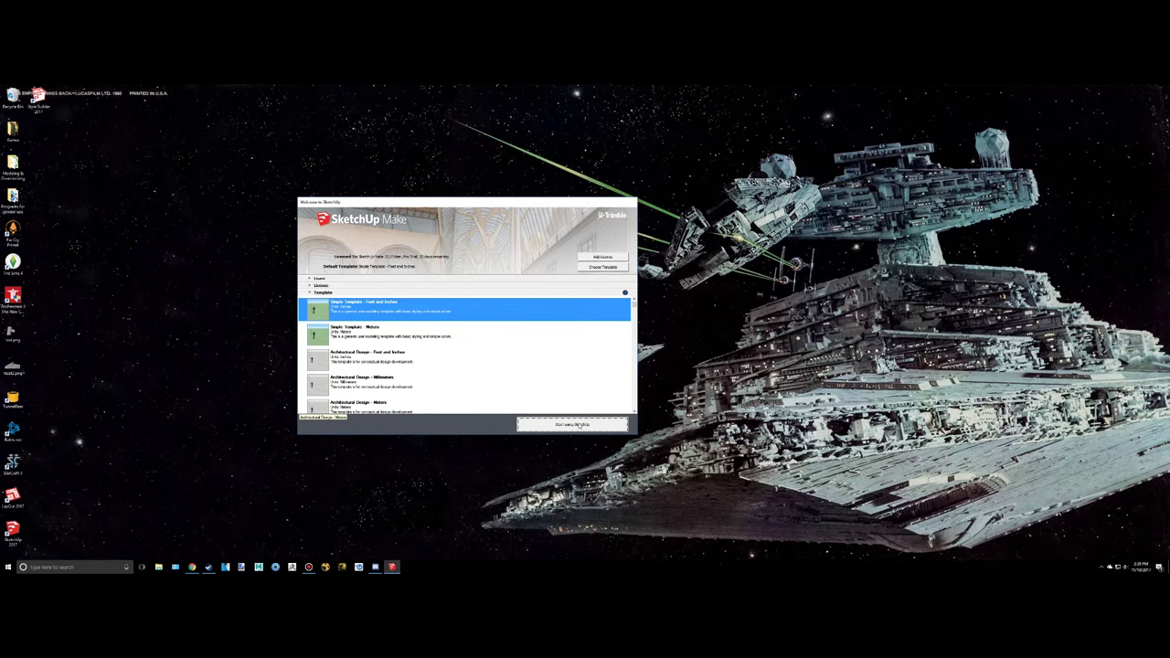
{"action": "left_click", "coordinate": [578, 426]}
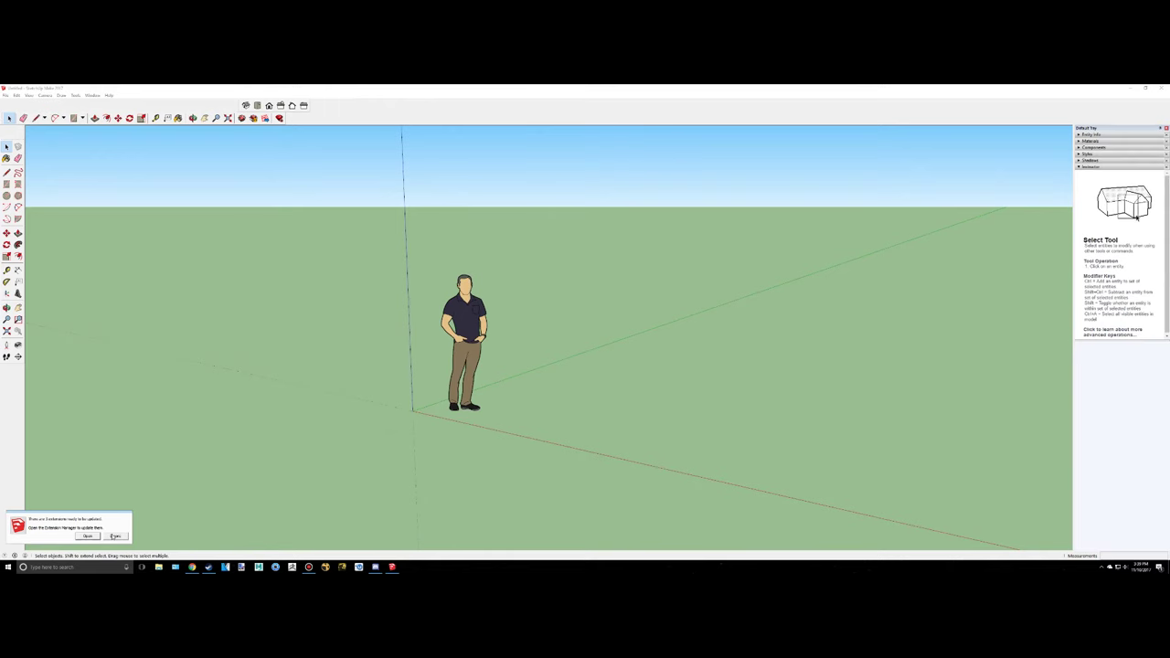
- Orbit, zoom and pan around the empty scene to bring the sky back into view
{"action": "middle_click_drag", "start_coordinate": [278, 371], "coordinate": [439, 435]}
{"action": "scroll", "coordinate": [448, 425], "scroll_direction": "down", "scroll_amount": 6}
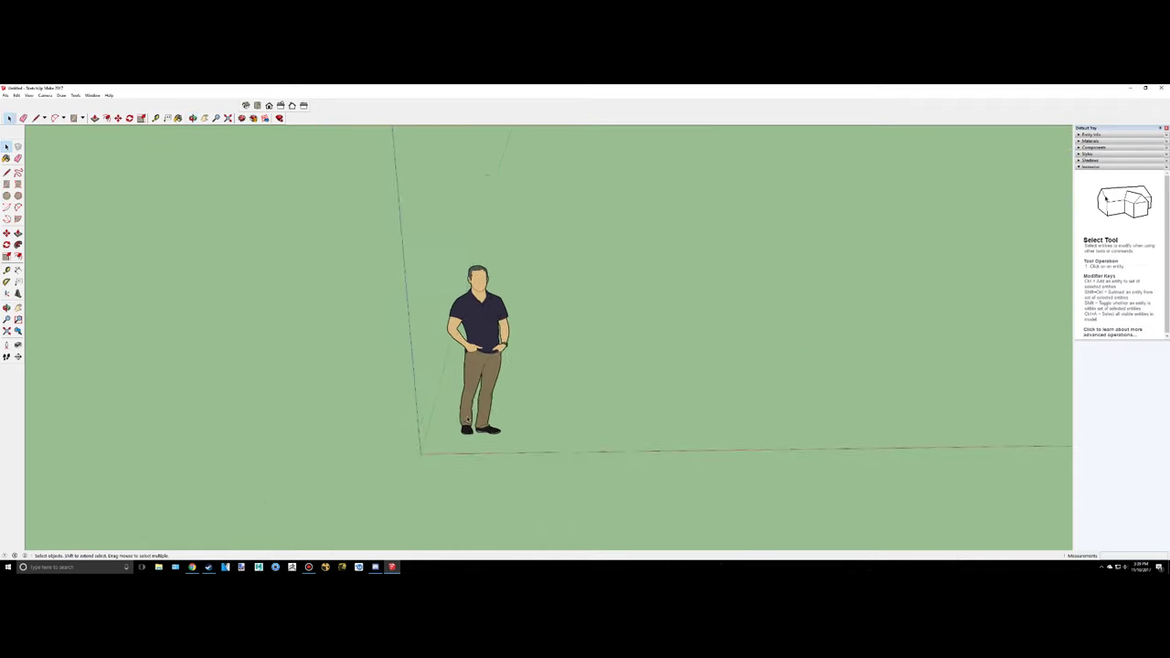
{"action": "scroll", "coordinate": [479, 400], "scroll_direction": "up", "scroll_amount": 10}
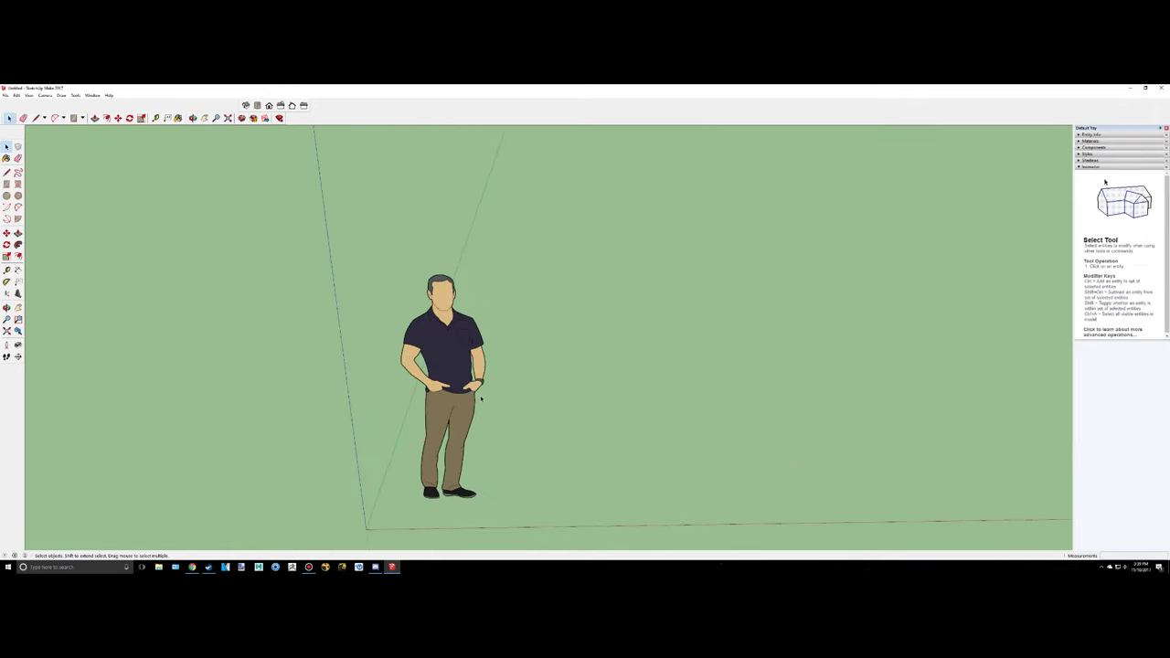
{"action": "scroll", "coordinate": [480, 399], "scroll_direction": "down", "scroll_amount": 1}
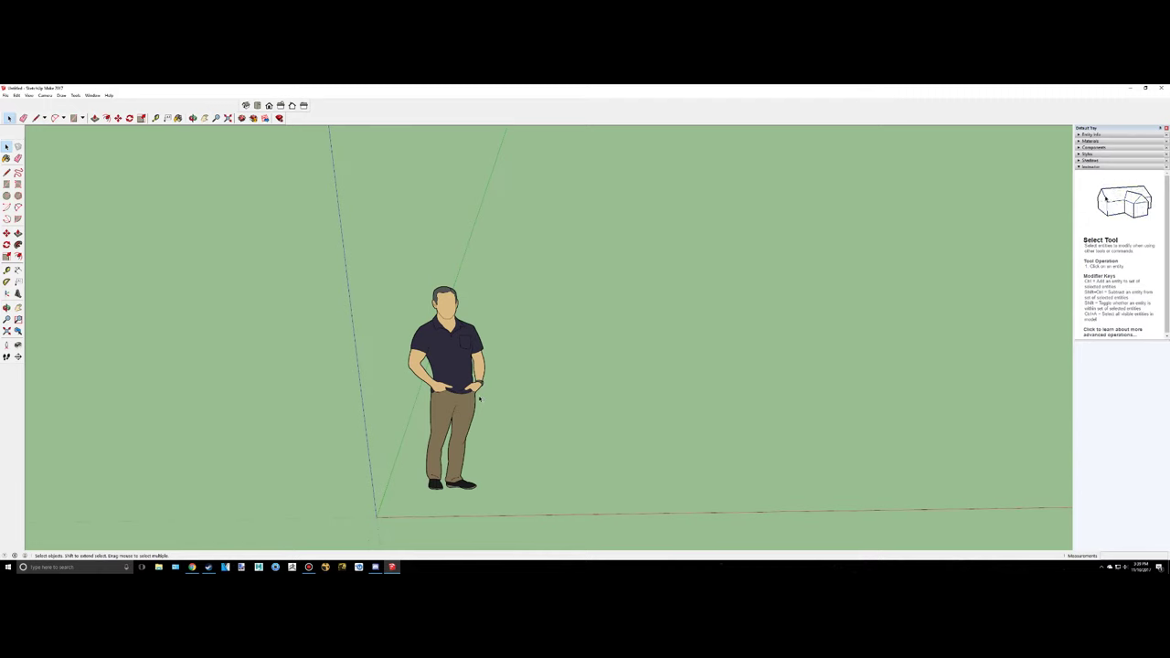
{"action": "scroll", "coordinate": [479, 399], "scroll_direction": "down", "scroll_amount": 1}
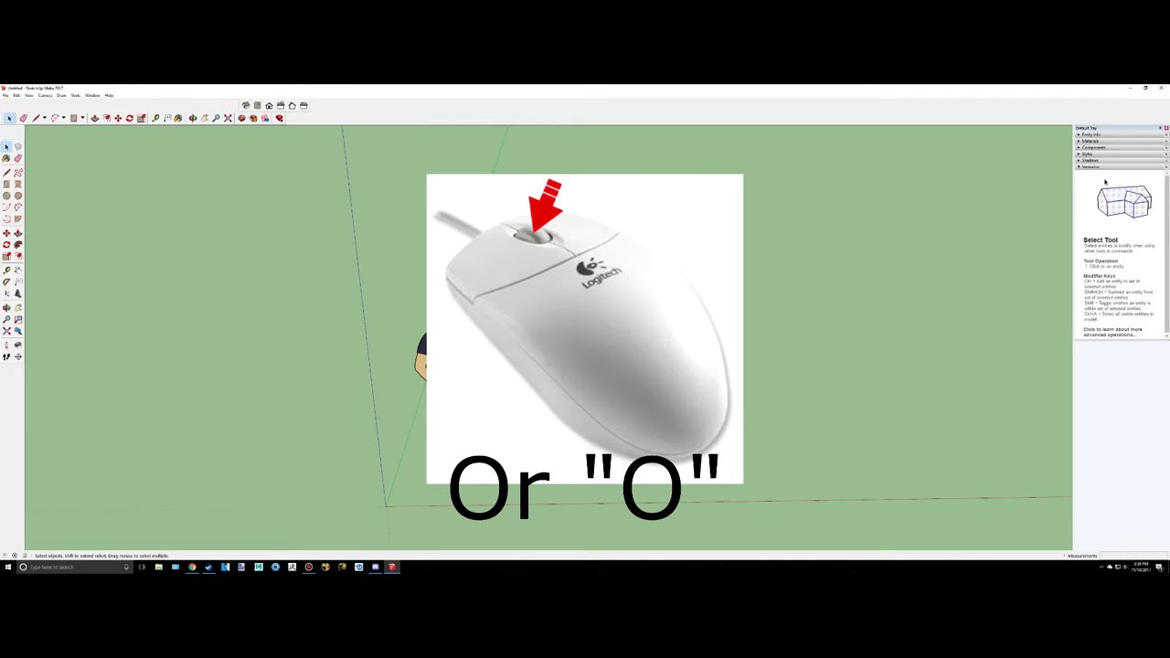
{"action": "mouse_move", "coordinate": [572, 375]}
{"action": "middle_mouse_down"}
{"action": "mouse_move", "coordinate": [388, 284]}
{"action": "mouse_move", "coordinate": [548, 383]}
{"action": "mouse_move", "coordinate": [749, 362]}
{"action": "mouse_move", "coordinate": [388, 298]}
{"action": "mouse_move", "coordinate": [634, 423]}
{"action": "mouse_move", "coordinate": [566, 420]}
{"action": "middle_mouse_up"}
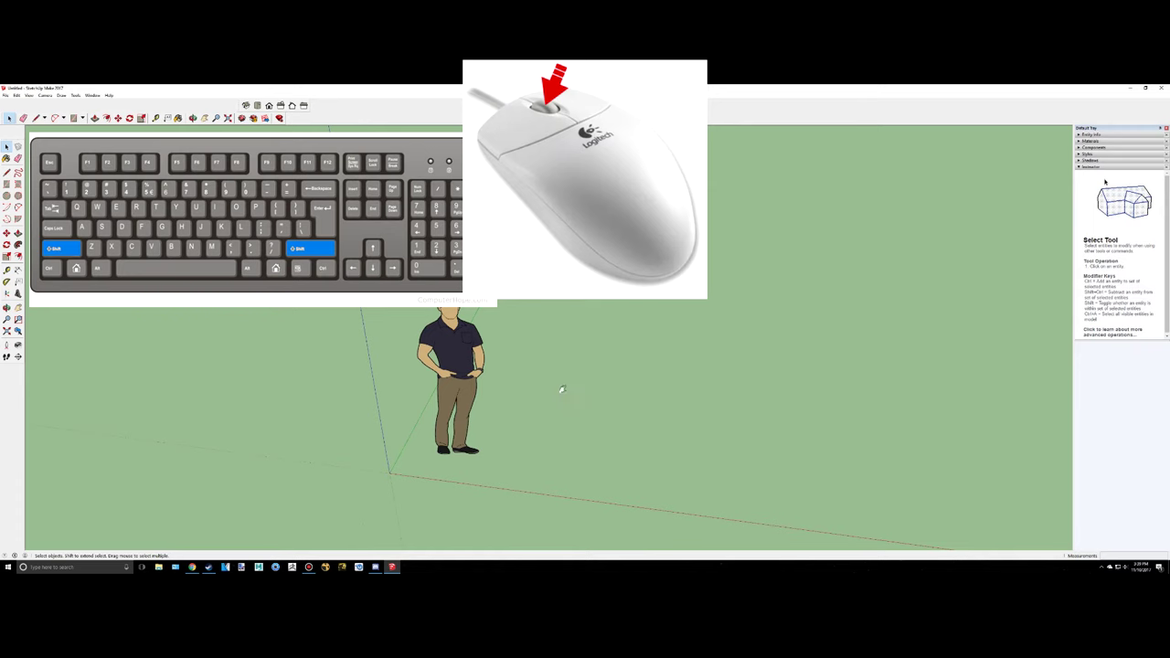
{"action": "middle_click_drag", "start_coordinate": [562, 389], "coordinate": [504, 366], "text": "shift"}
- Zoom and orbit around the scale figure so it faces the camera
{"action": "key", "text": "space"}
{"action": "scroll", "coordinate": [504, 371], "scroll_direction": "up", "scroll_amount": 3}
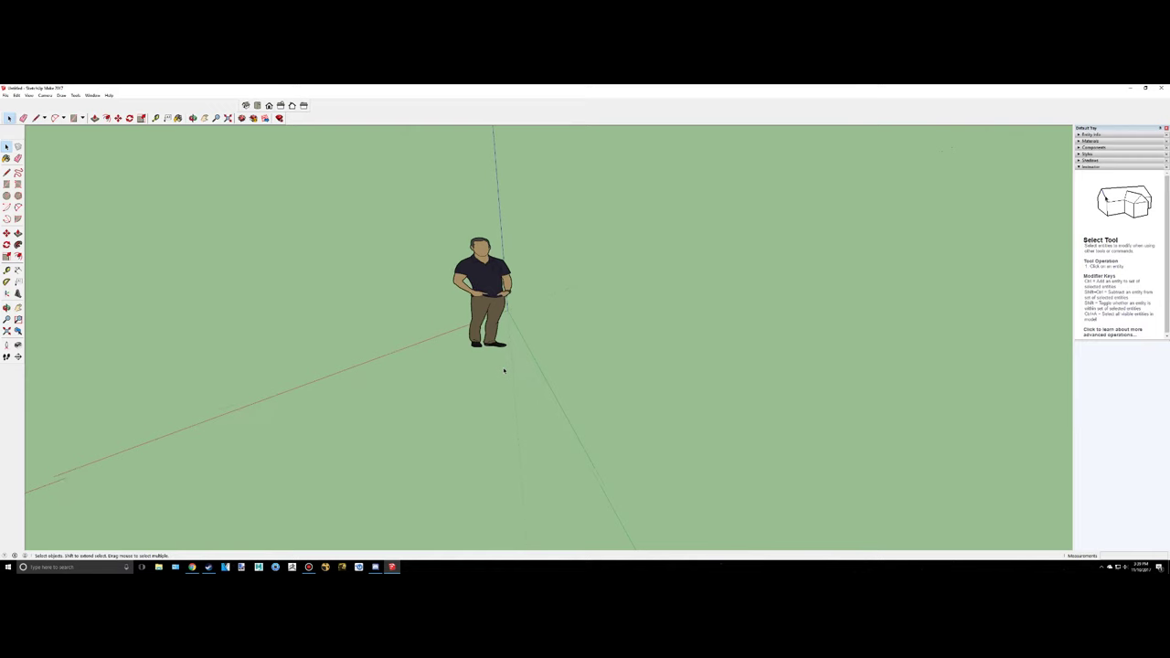
{"action": "scroll", "coordinate": [504, 370], "scroll_direction": "up", "scroll_amount": 4}
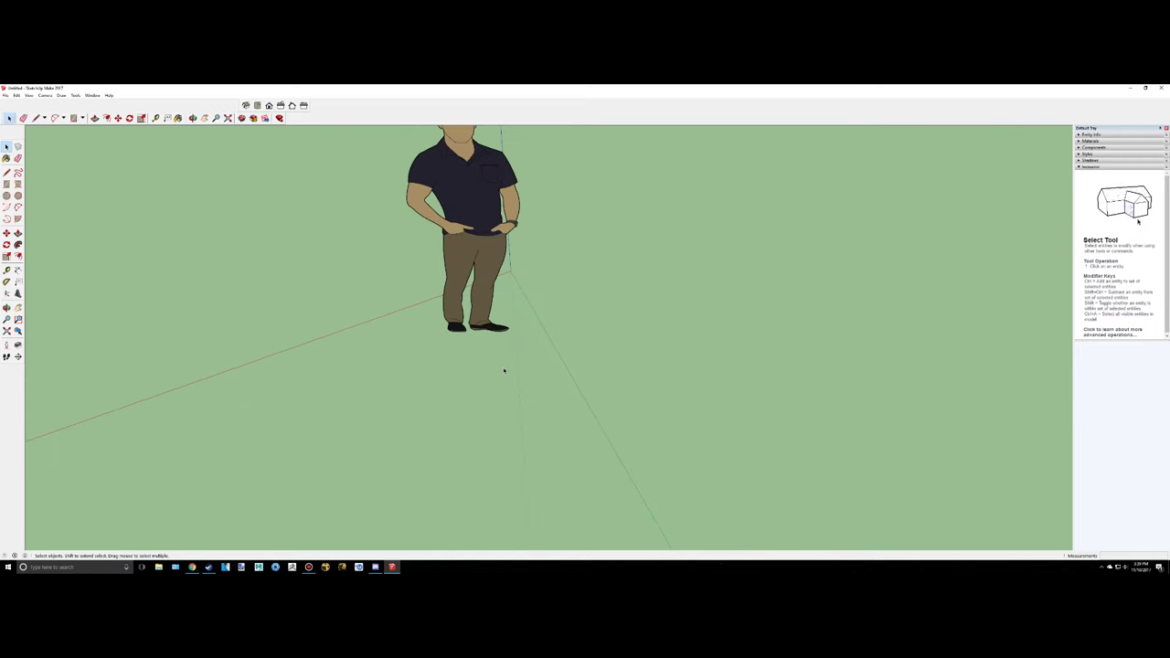
{"action": "scroll", "coordinate": [503, 370], "scroll_direction": "down", "scroll_amount": 6}
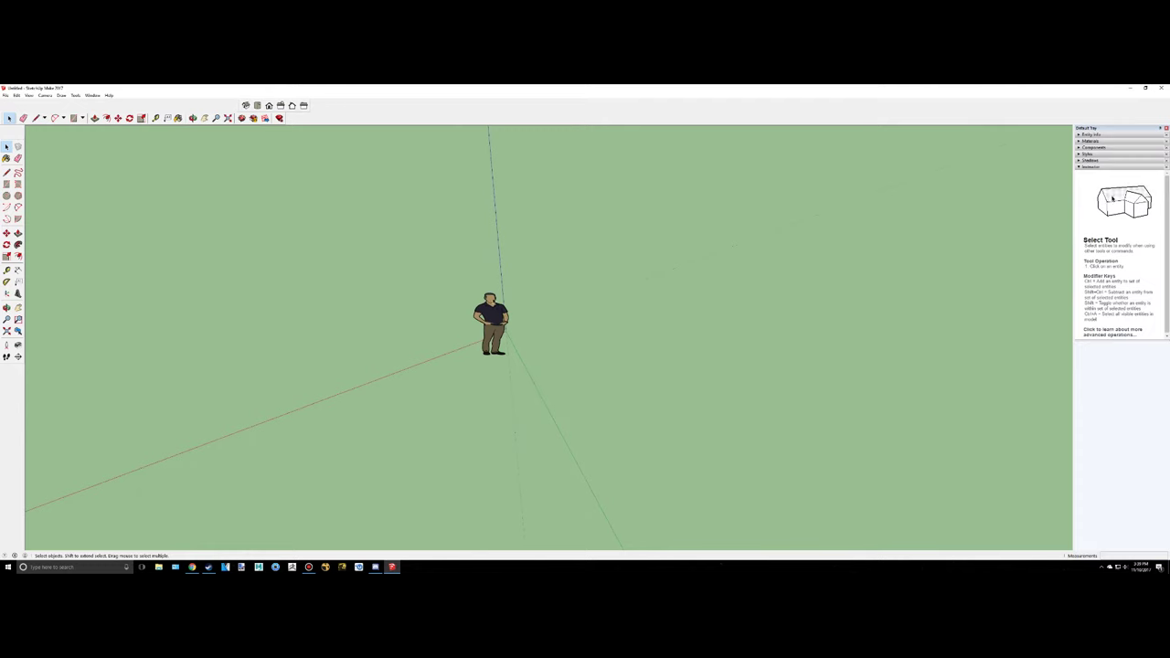
{"action": "scroll", "coordinate": [409, 324], "scroll_direction": "up", "scroll_amount": 6}
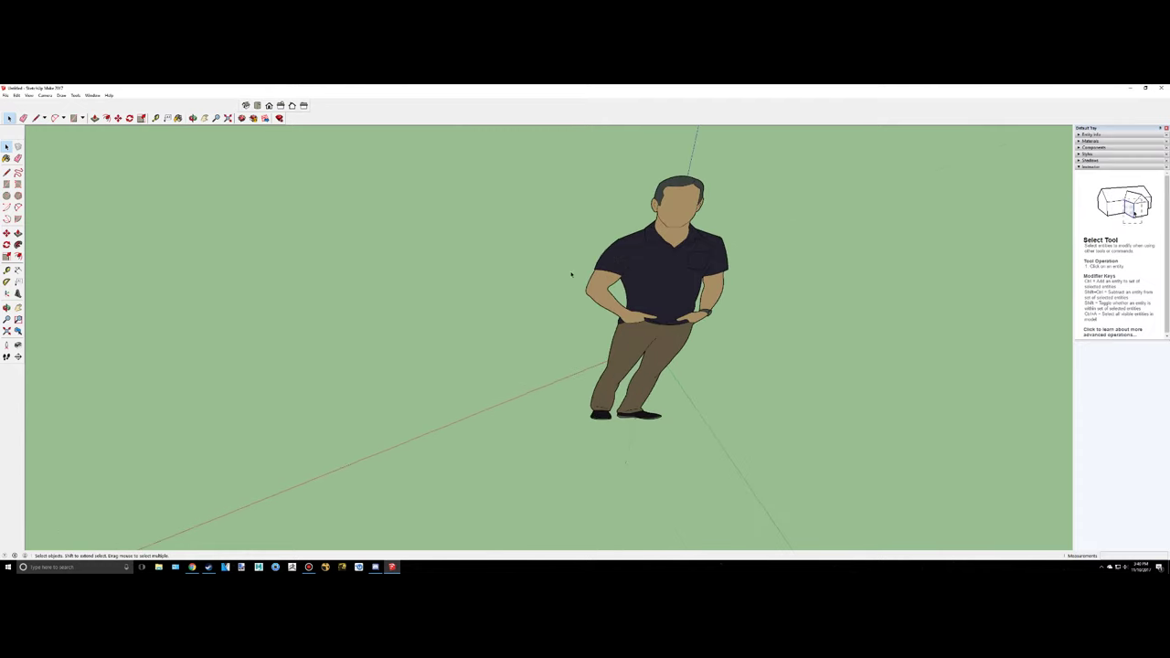
{"action": "middle_click", "coordinate": [509, 299]}
{"action": "middle_click_drag", "start_coordinate": [509, 299], "coordinate": [517, 215]}
{"action": "scroll", "coordinate": [518, 215], "scroll_direction": "up", "scroll_amount": 4}
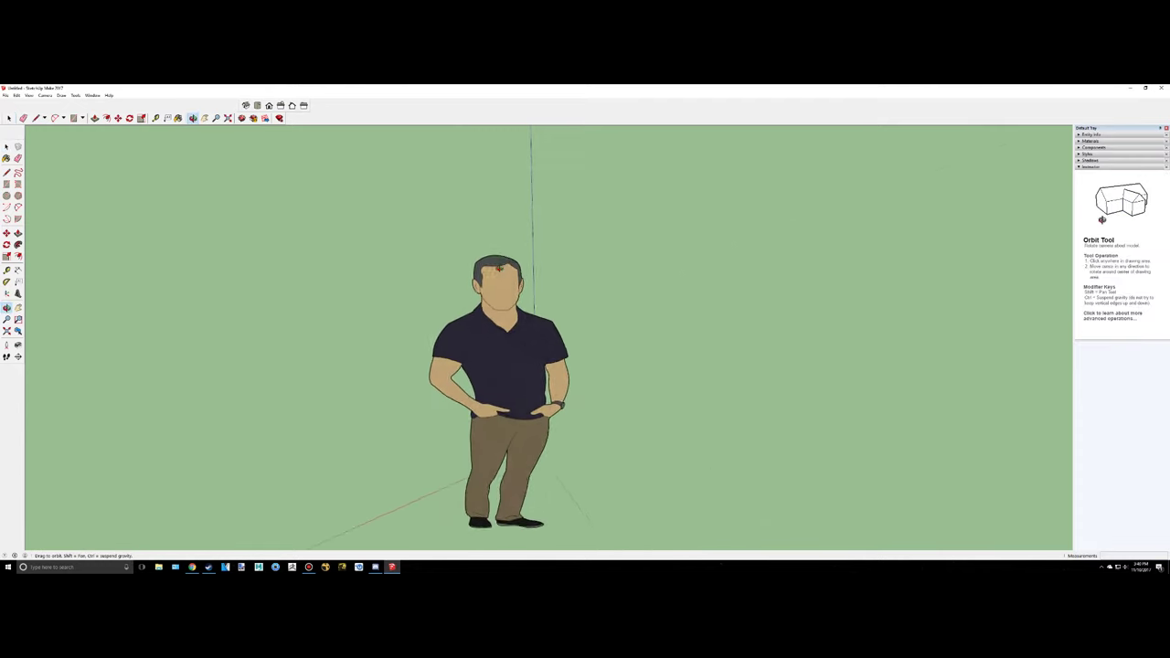
{"action": "scroll", "coordinate": [517, 215], "scroll_direction": "up", "scroll_amount": 6}
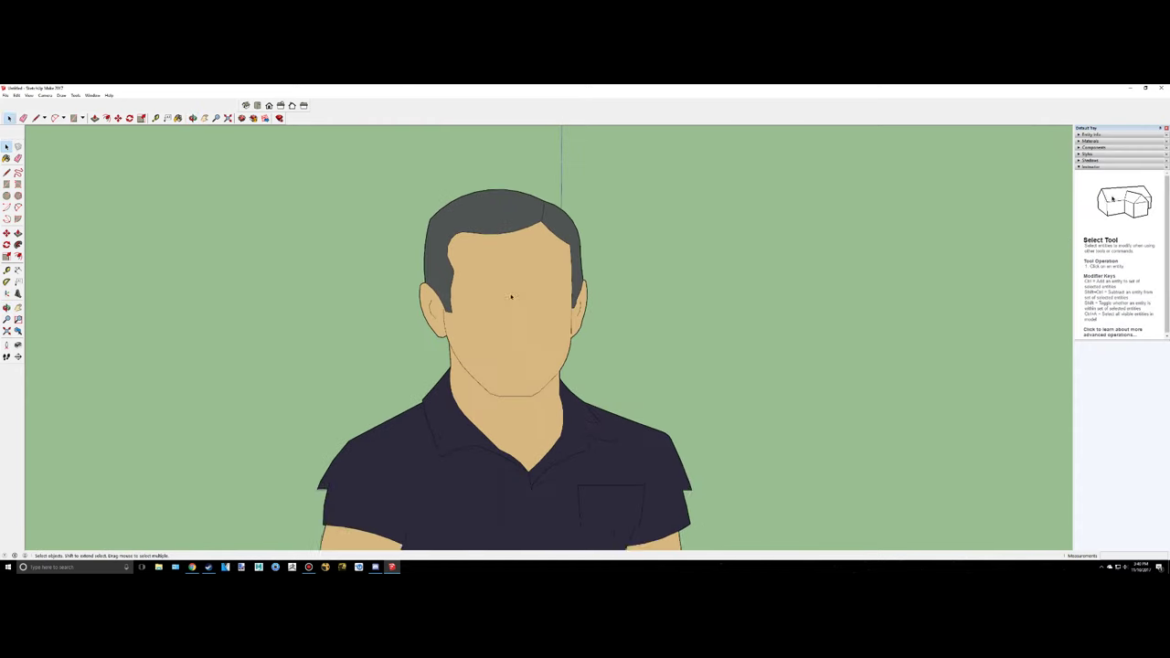
{"action": "scroll", "coordinate": [518, 351], "scroll_direction": "up", "scroll_amount": 2}
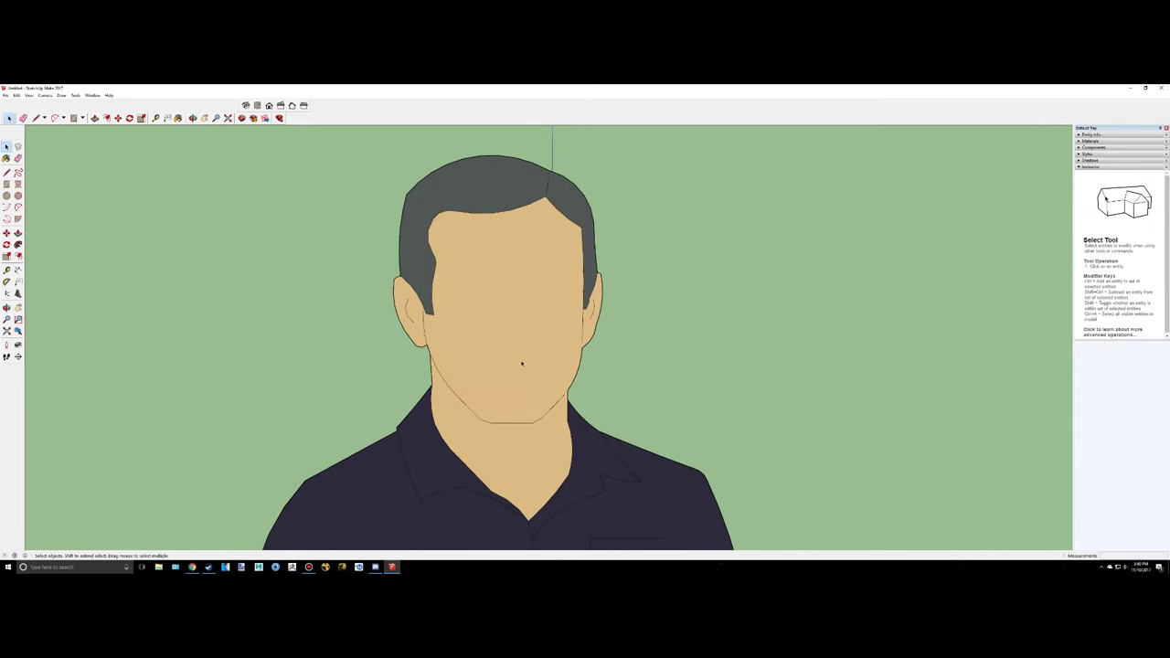
{"action": "scroll", "coordinate": [509, 380], "scroll_direction": "up", "scroll_amount": 1}
{"action": "scroll", "coordinate": [508, 380], "scroll_direction": "down", "scroll_amount": 10}
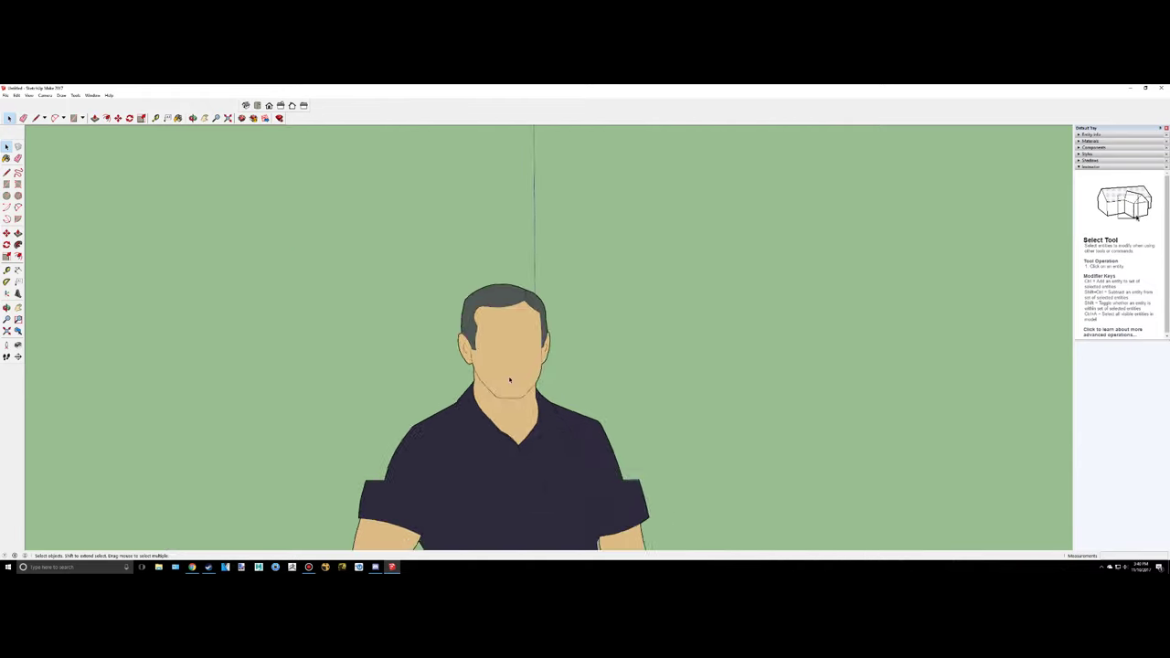
{"action": "scroll", "coordinate": [509, 380], "scroll_direction": "down", "scroll_amount": 3}
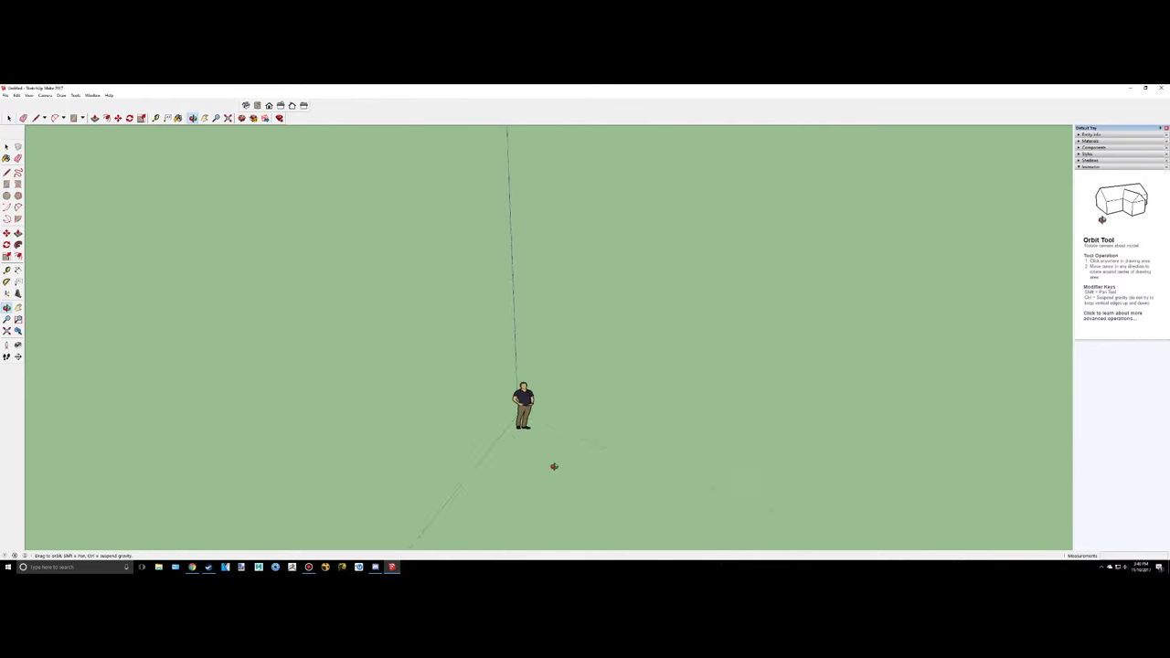
{"action": "middle_click_drag", "start_coordinate": [551, 465], "coordinate": [562, 323]}
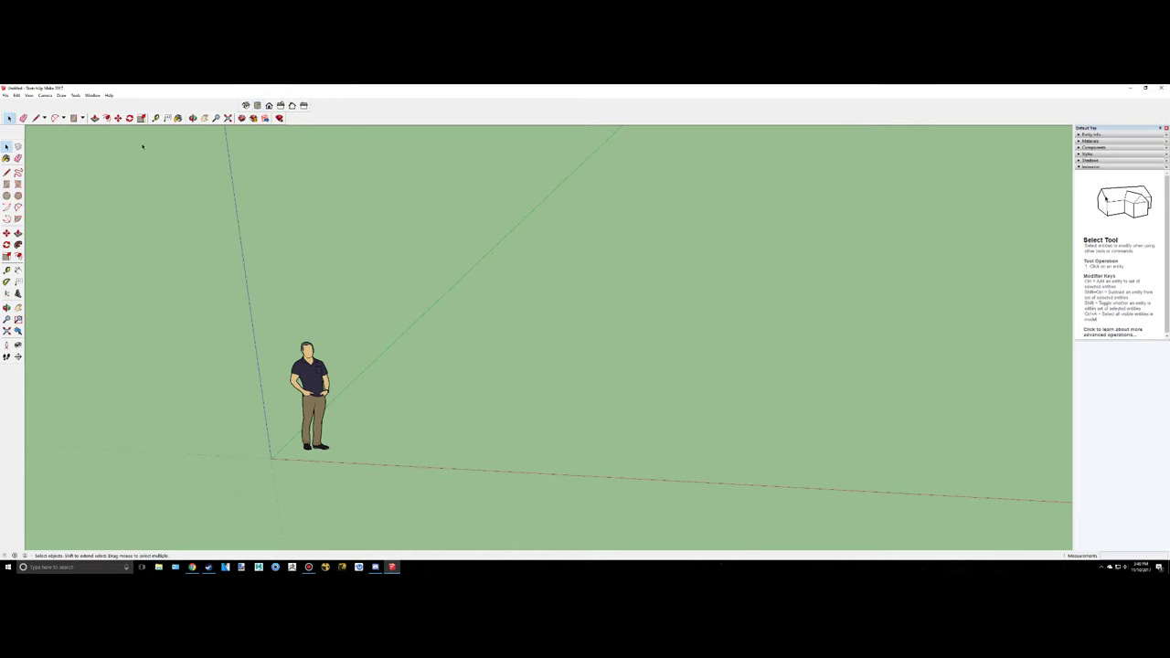
- In View > Toolbars, make sure Large Tool Set and Getting Started stay ticked
{"action": "left_click", "coordinate": [30, 95]}
{"action": "left_click", "coordinate": [43, 102]}
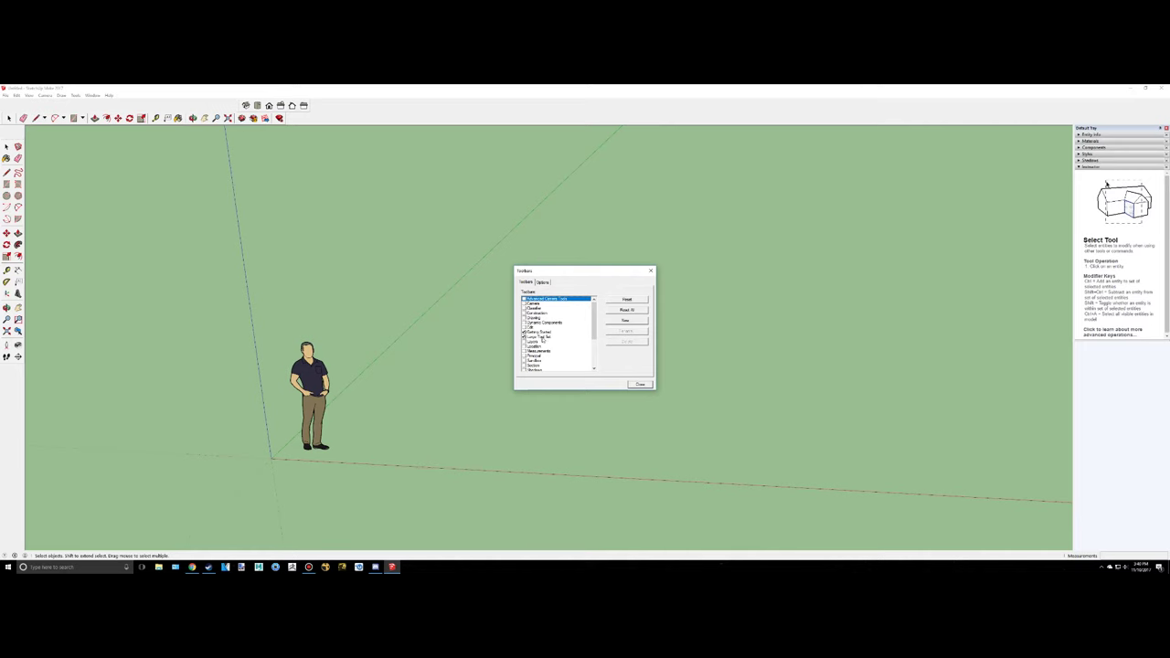
{"action": "left_click", "coordinate": [539, 337]}
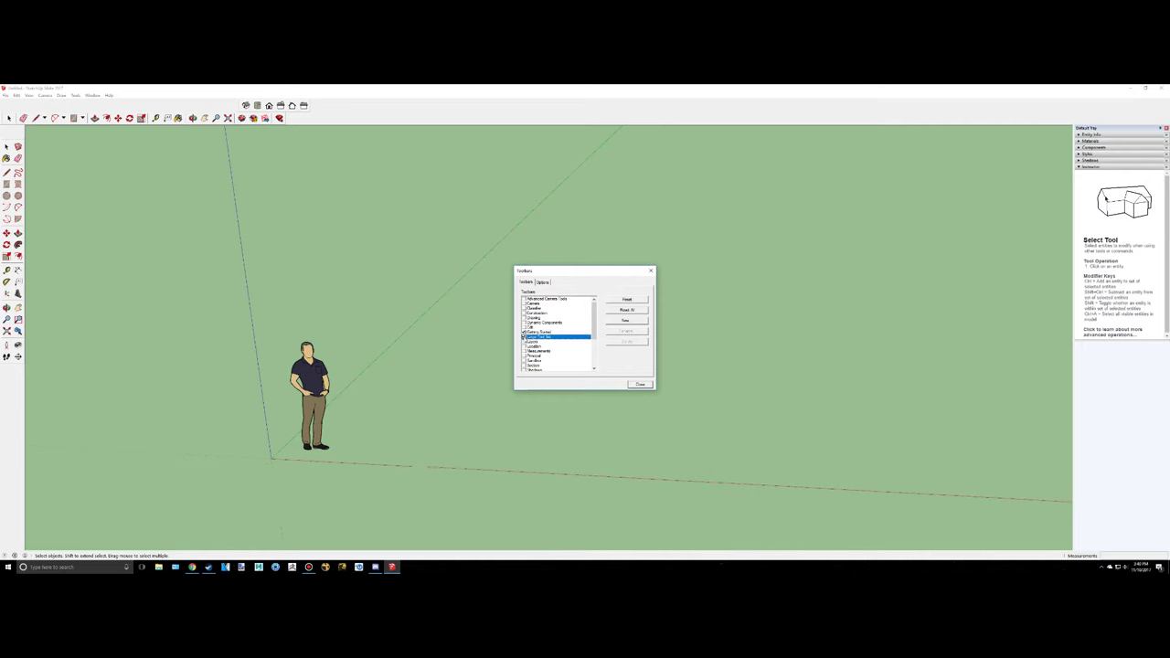
{"action": "left_click", "coordinate": [524, 332]}
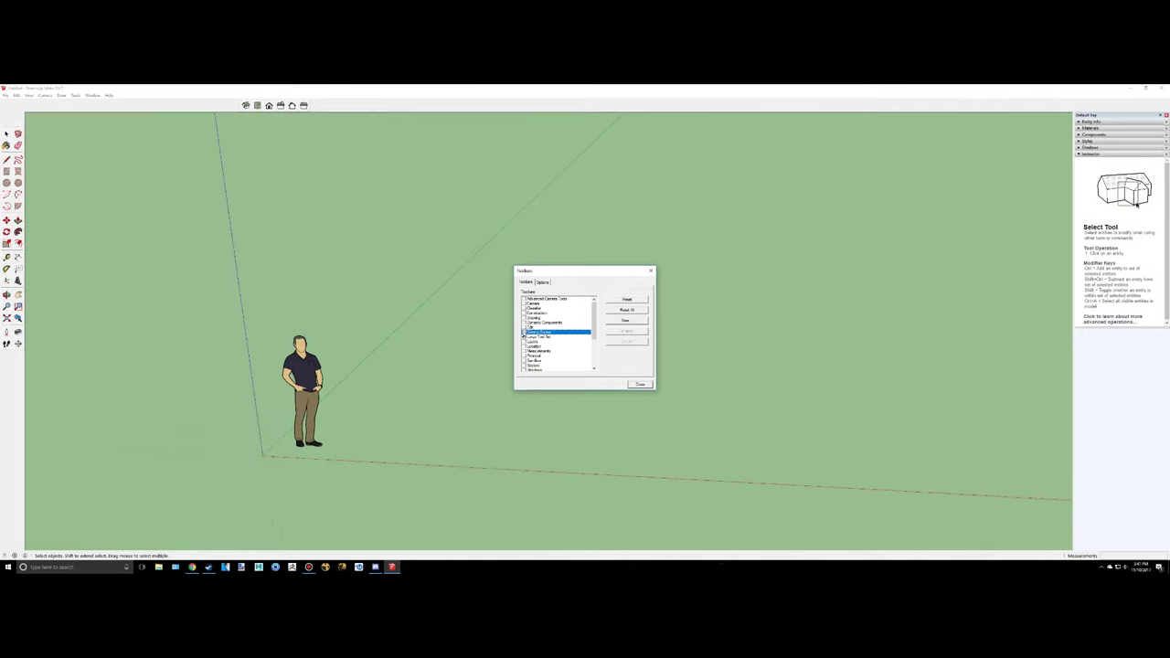
{"action": "left_click", "coordinate": [523, 332]}
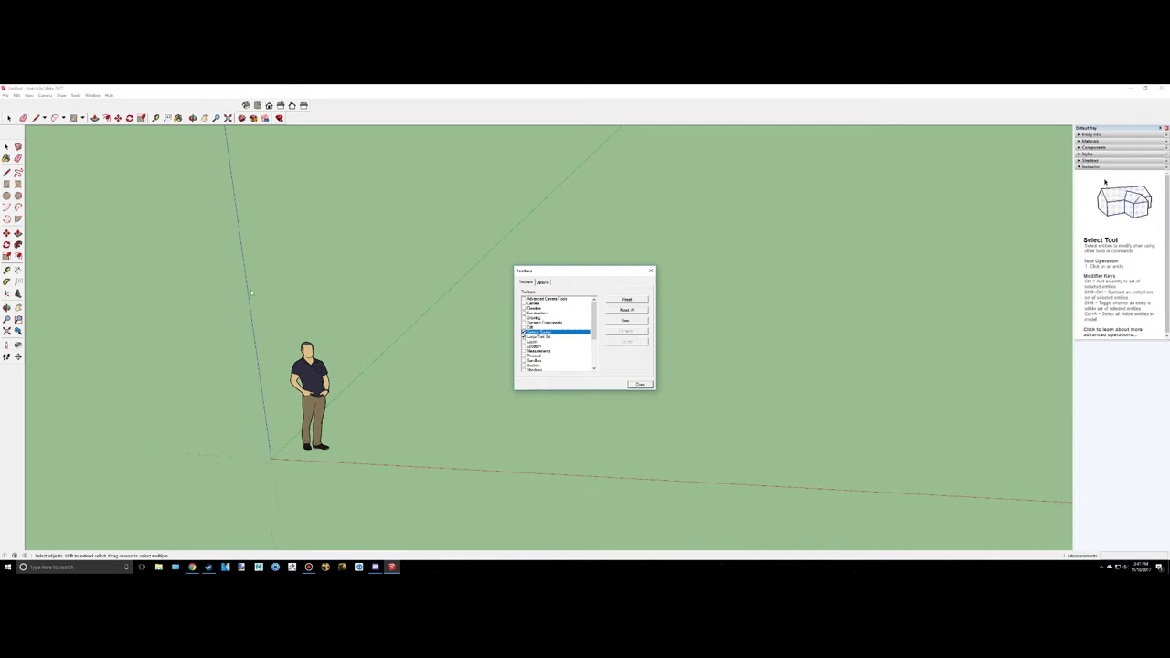
{"action": "left_click", "coordinate": [524, 337]}
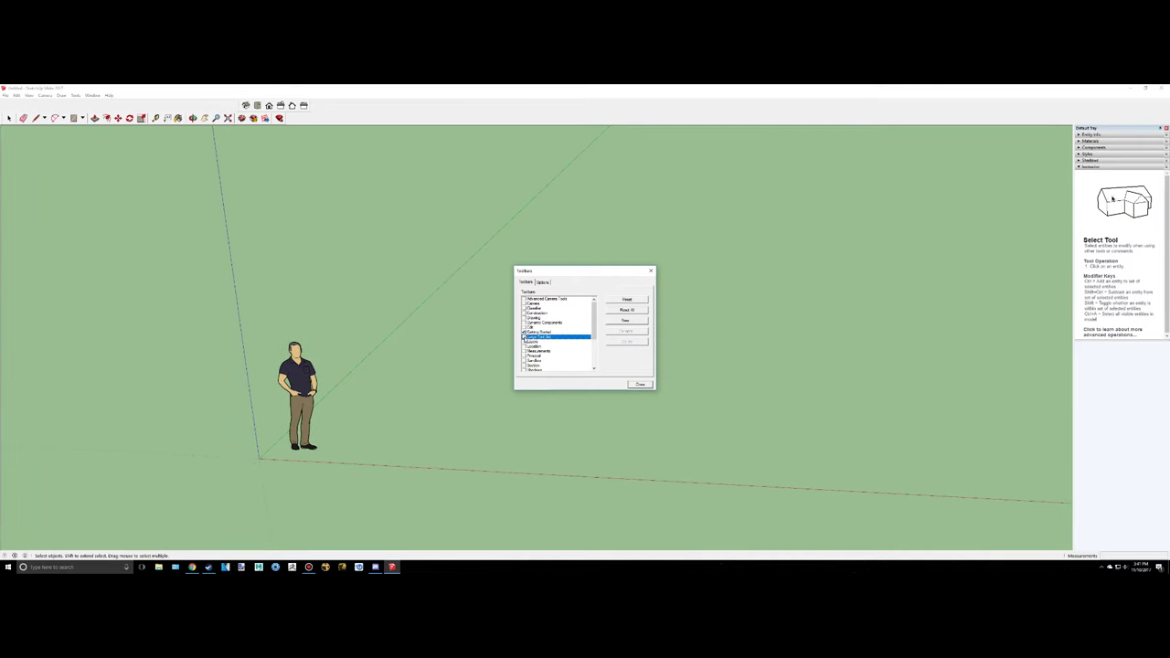
{"action": "left_click", "coordinate": [523, 337]}
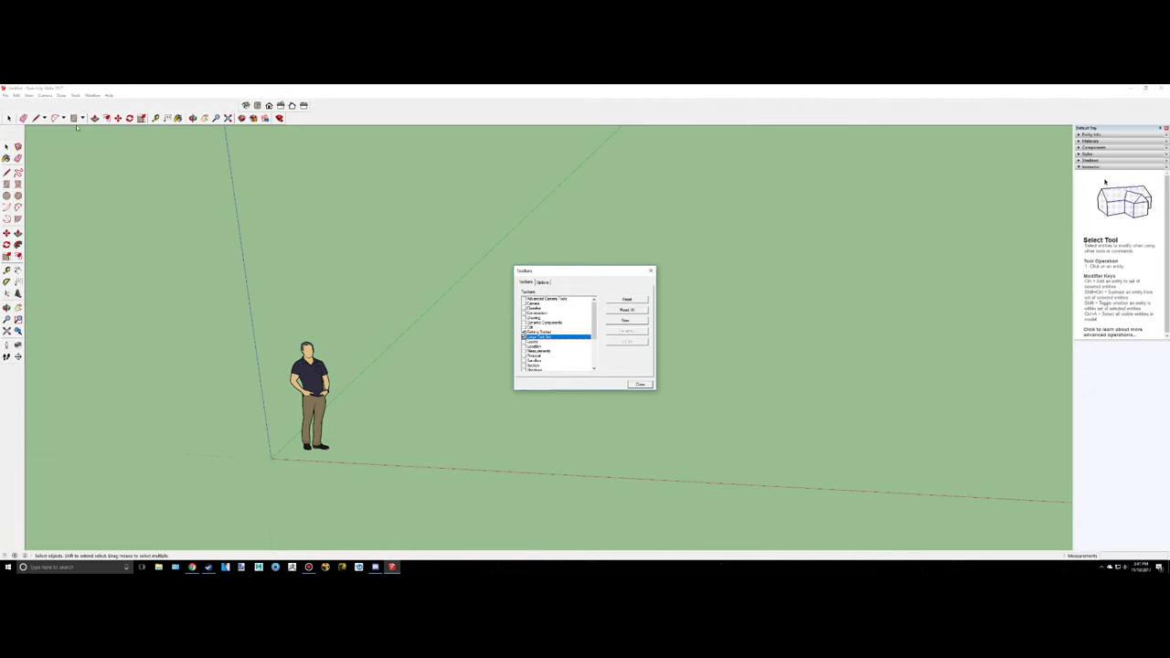
- Keep the Views toolbar enabled, move the Toolbars dialog aside and close it
{"action": "scroll", "coordinate": [563, 353], "scroll_direction": "down", "scroll_amount": 3}
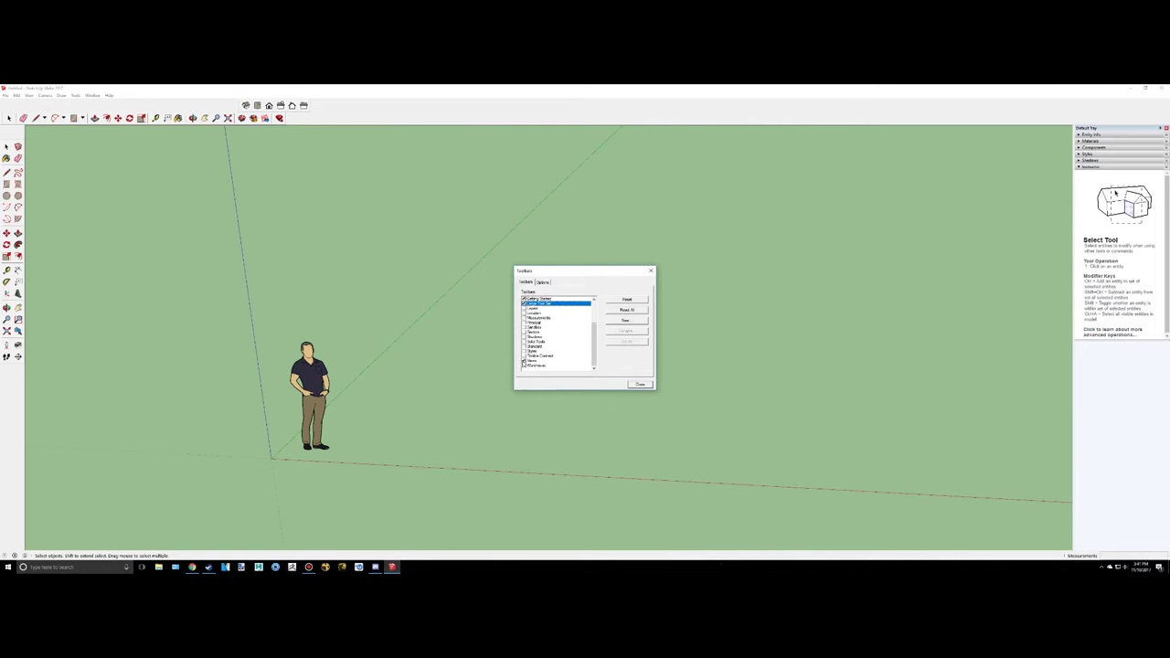
{"action": "left_click", "coordinate": [524, 360]}
{"action": "left_click", "coordinate": [525, 360]}
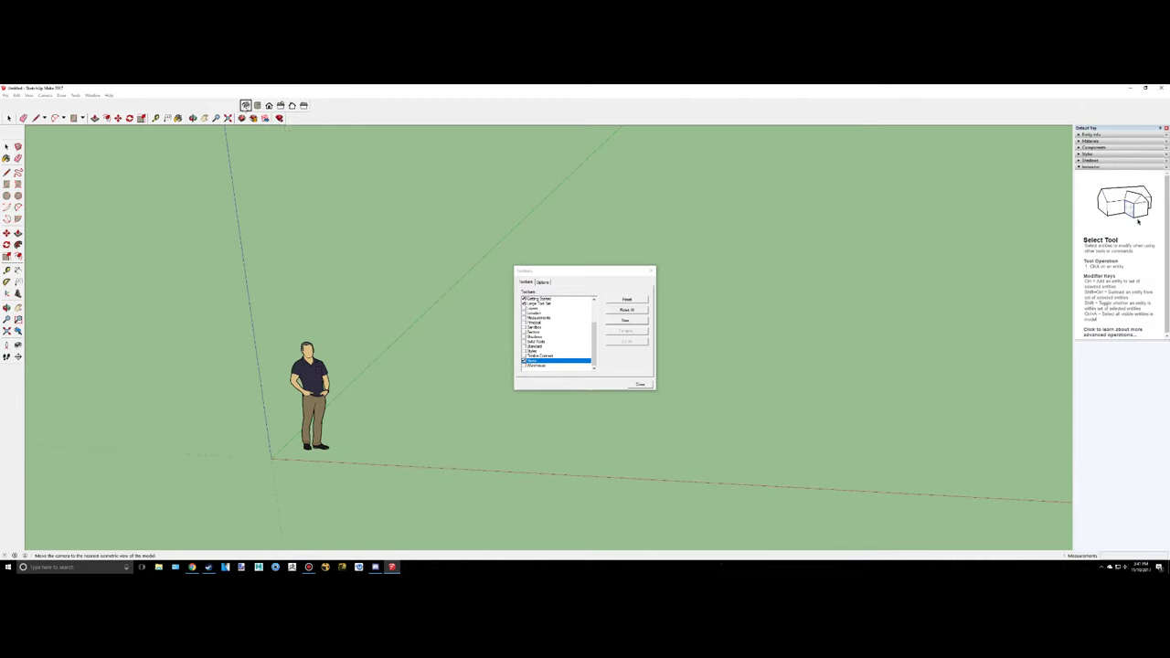
{"action": "left_click_drag", "start_coordinate": [569, 280], "coordinate": [673, 274]}
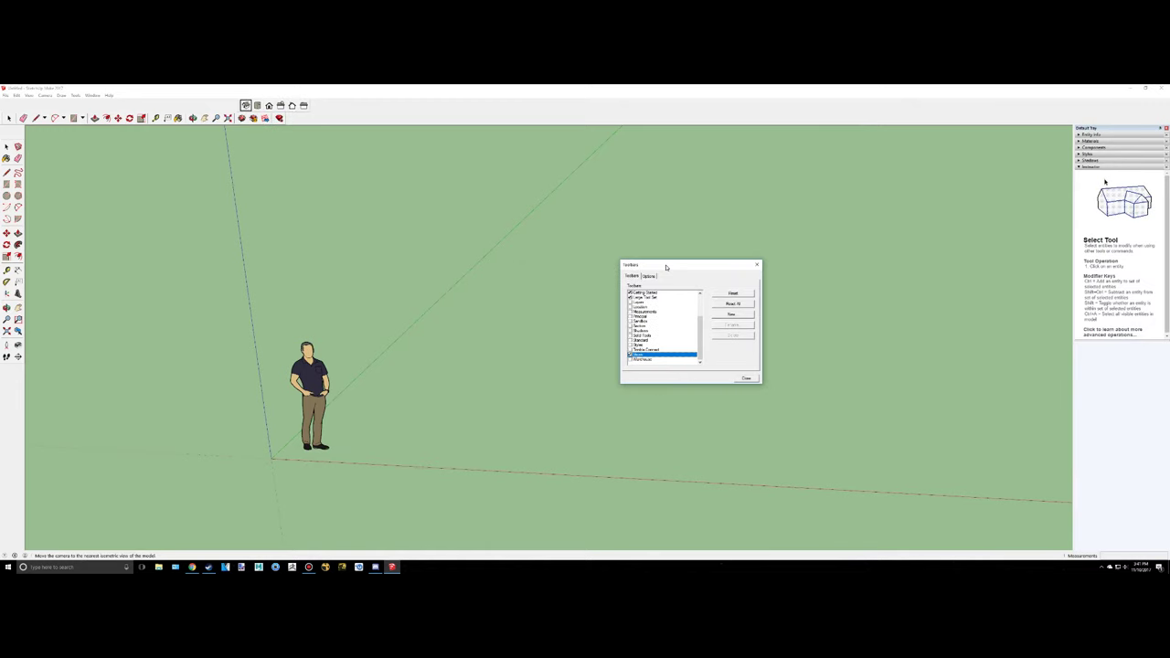
{"action": "left_click", "coordinate": [746, 378]}
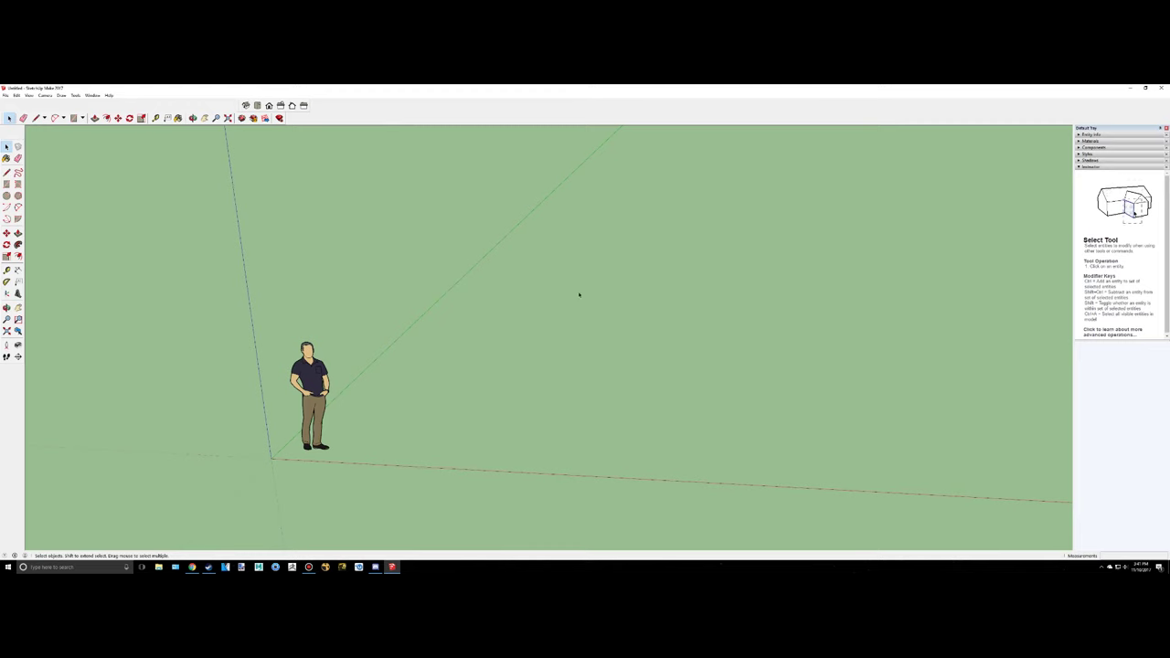
- Draw a four-cornered line outline on the ground to the right of the figure
{"action": "middle_click_drag", "start_coordinate": [616, 444], "coordinate": [425, 376]}
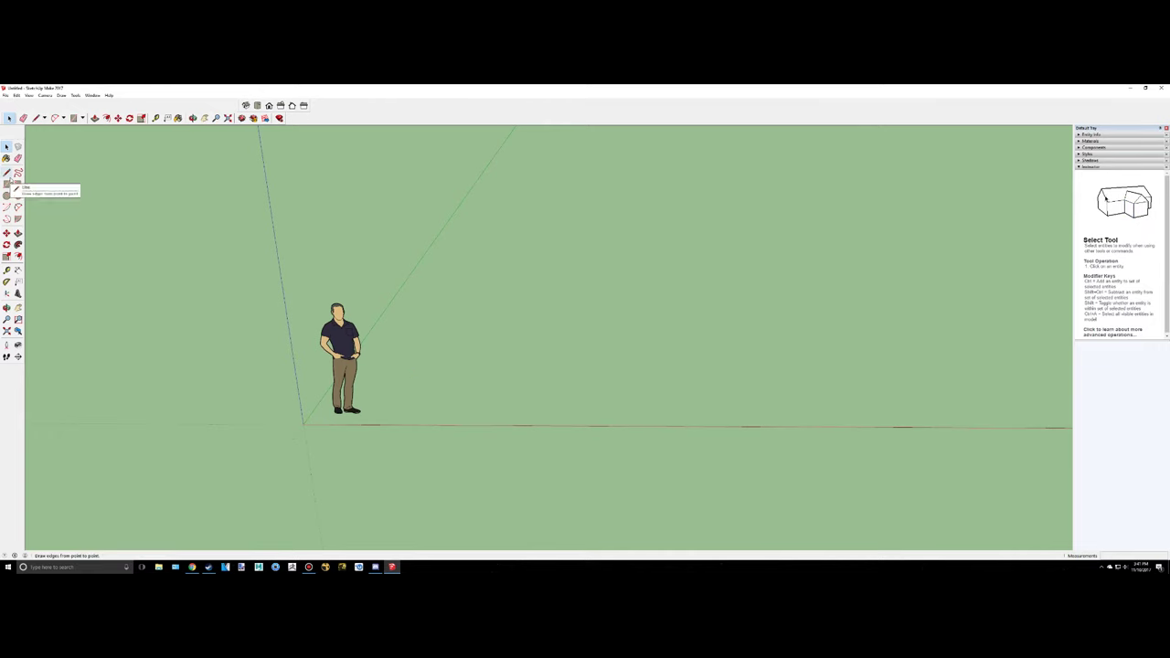
{"action": "left_click", "coordinate": [7, 173]}
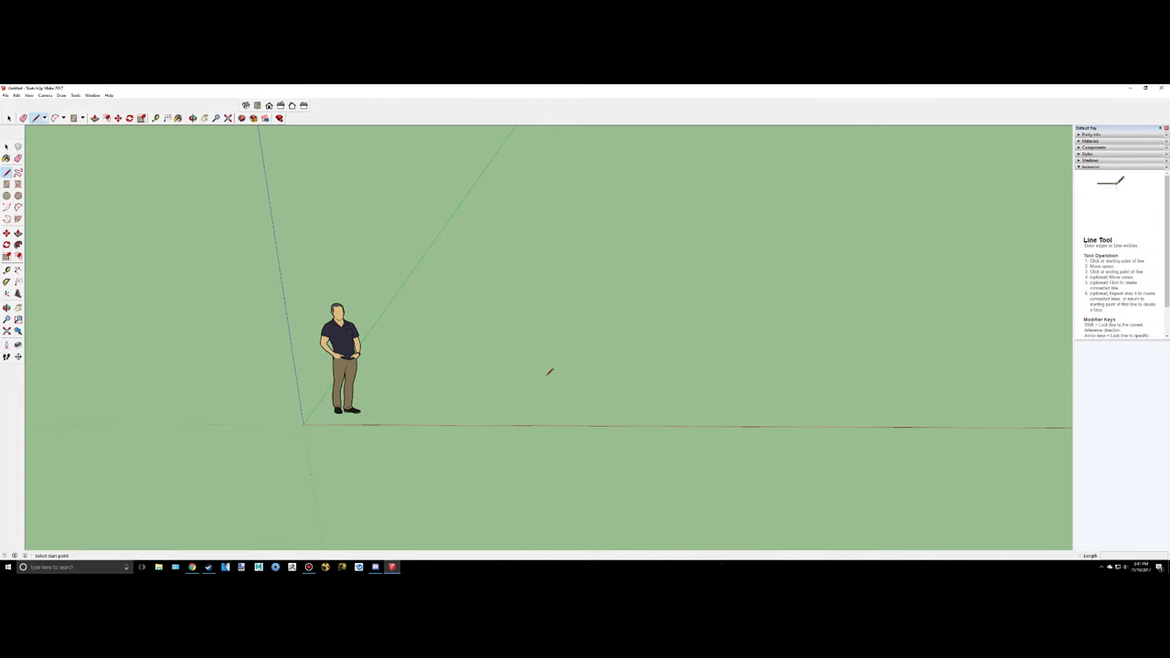
{"action": "key", "text": "o"}
{"action": "mouse_move", "coordinate": [538, 384]}
{"action": "left_mouse_down"}
{"action": "mouse_move", "coordinate": [423, 420]}
{"action": "mouse_move", "coordinate": [449, 405]}
{"action": "mouse_move", "coordinate": [424, 387]}
{"action": "left_mouse_up"}
{"action": "key", "text": "l"}
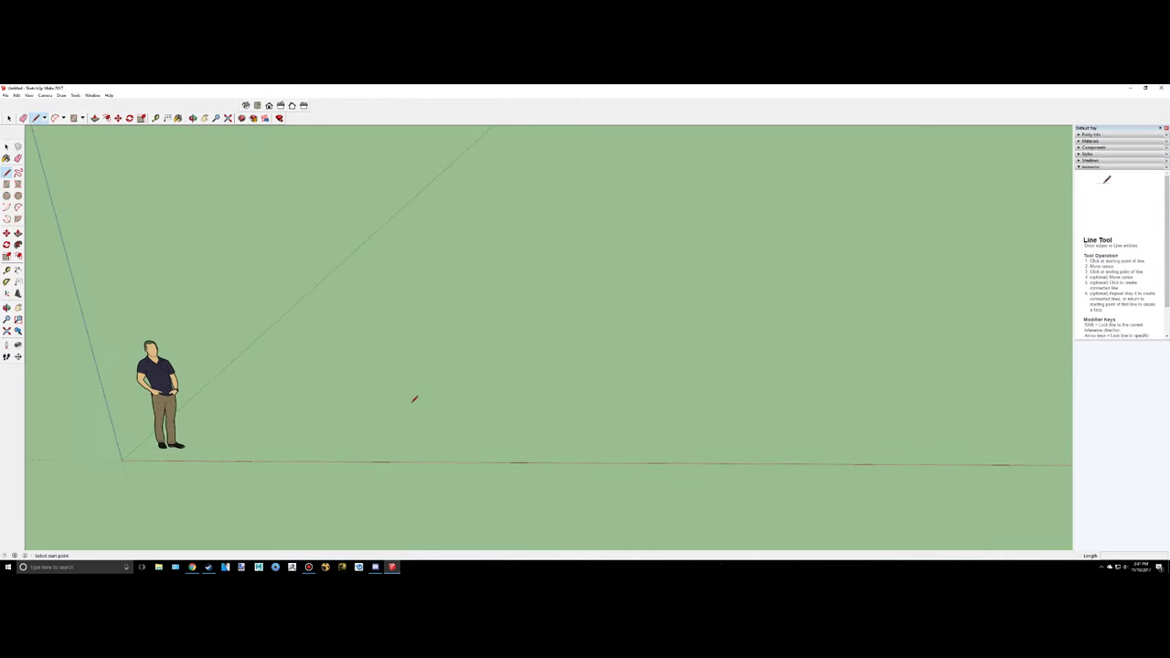
{"action": "left_click", "coordinate": [411, 403]}
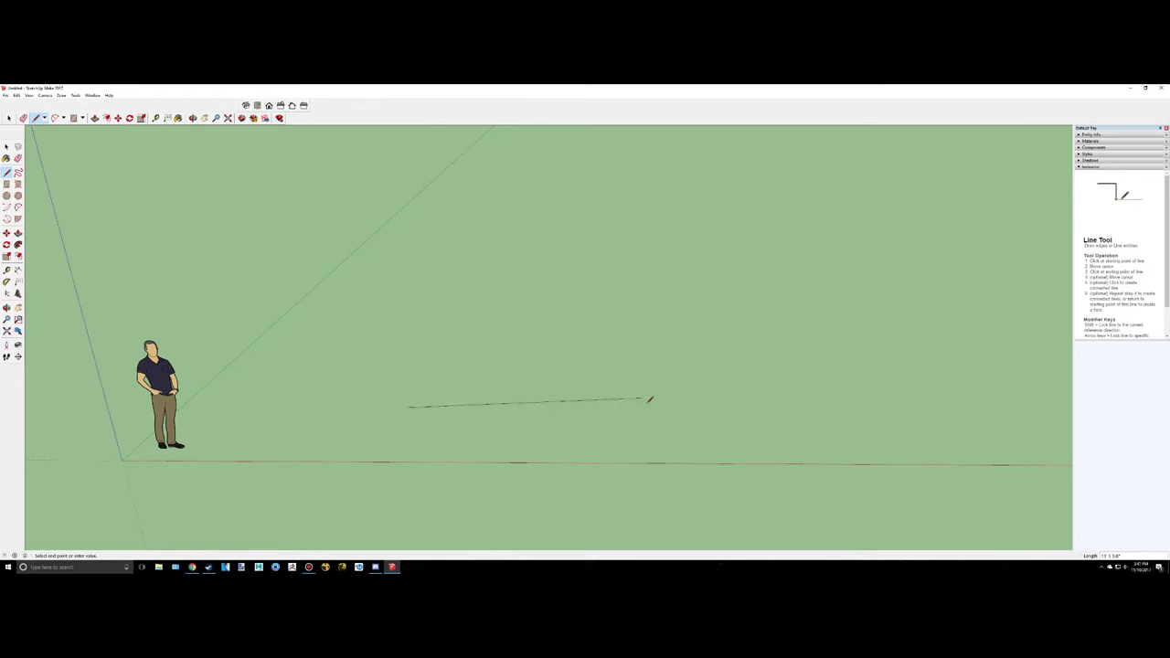
{"action": "left_click", "coordinate": [671, 380]}
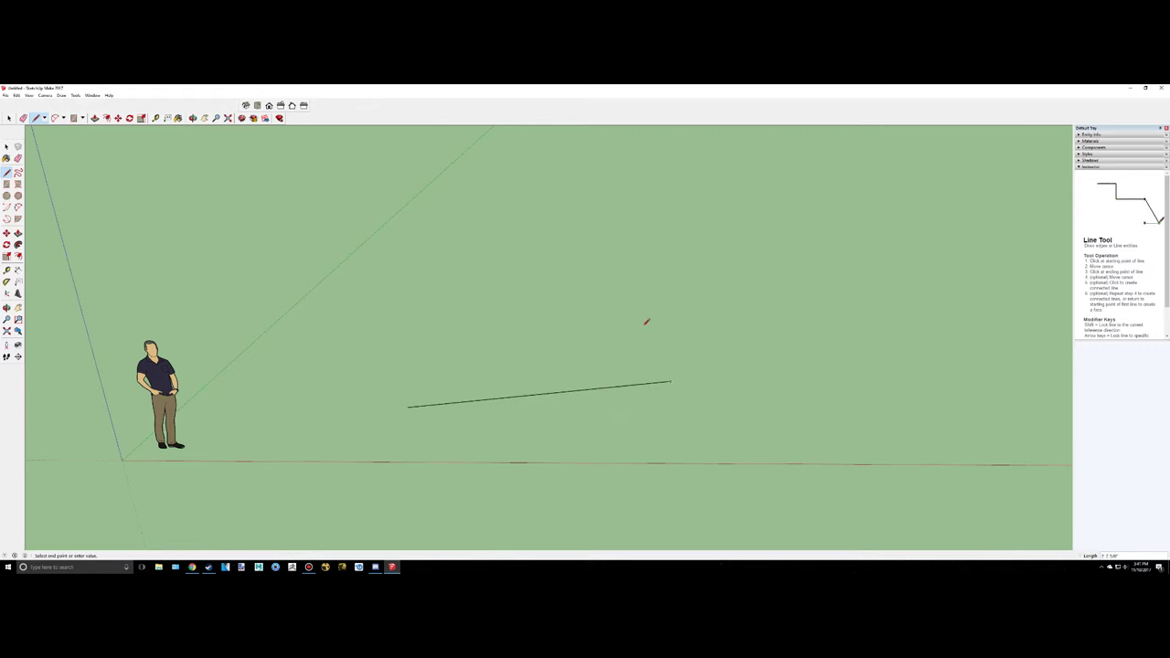
{"action": "left_click", "coordinate": [546, 271]}
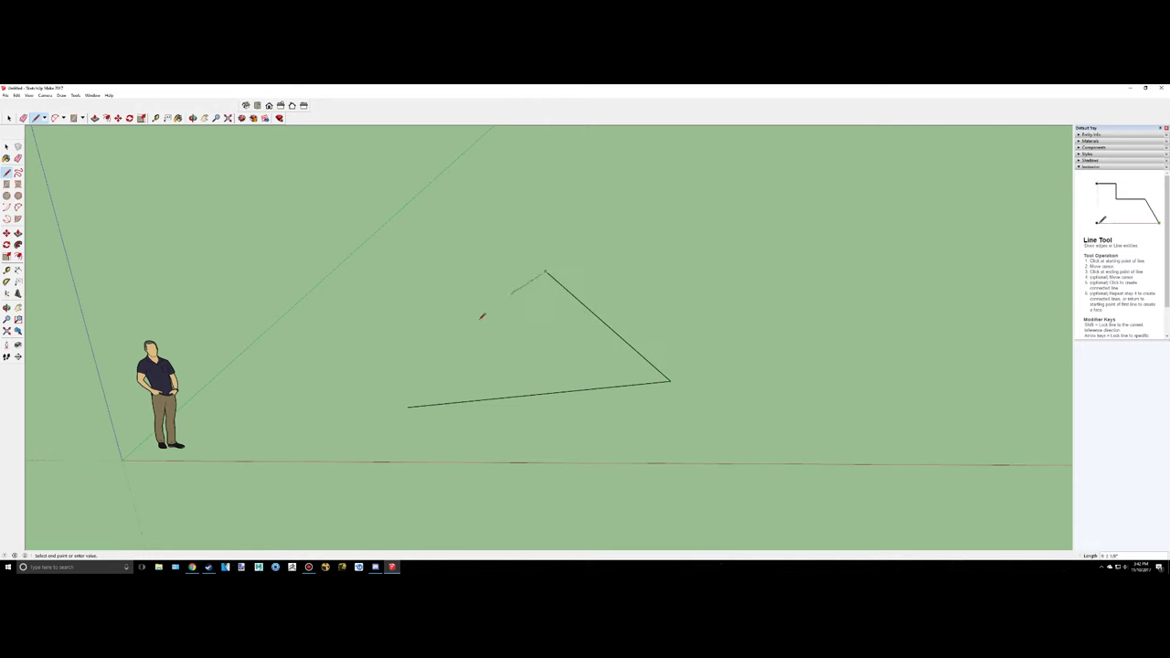
{"action": "left_click", "coordinate": [398, 307]}
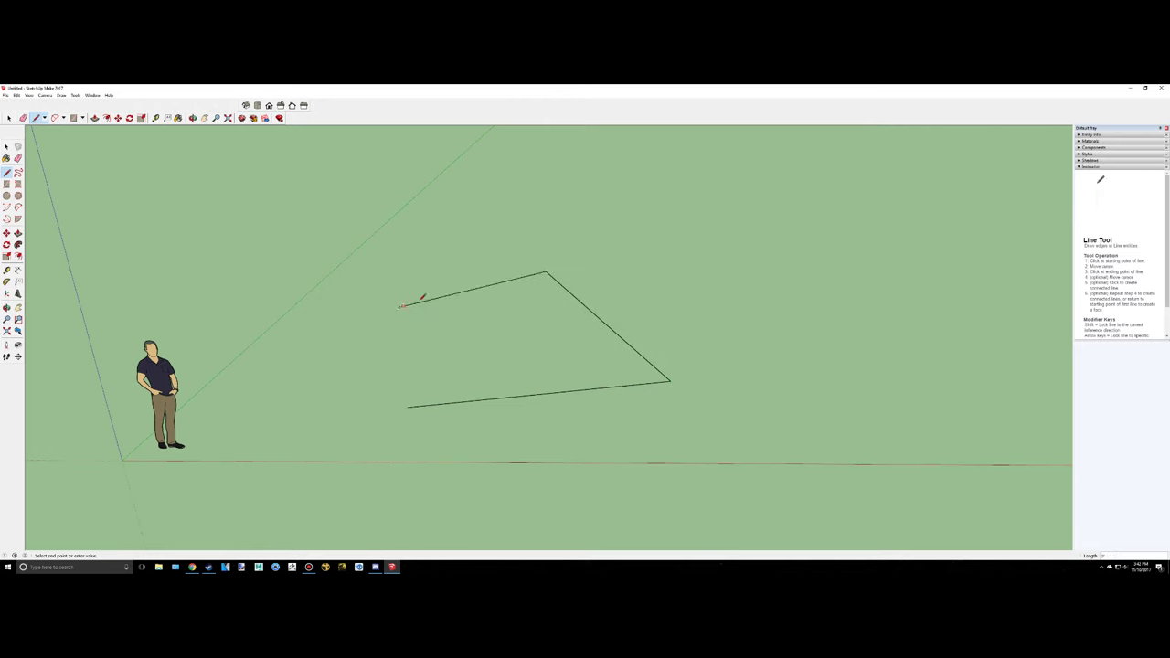
{"action": "left_click", "coordinate": [408, 406]}
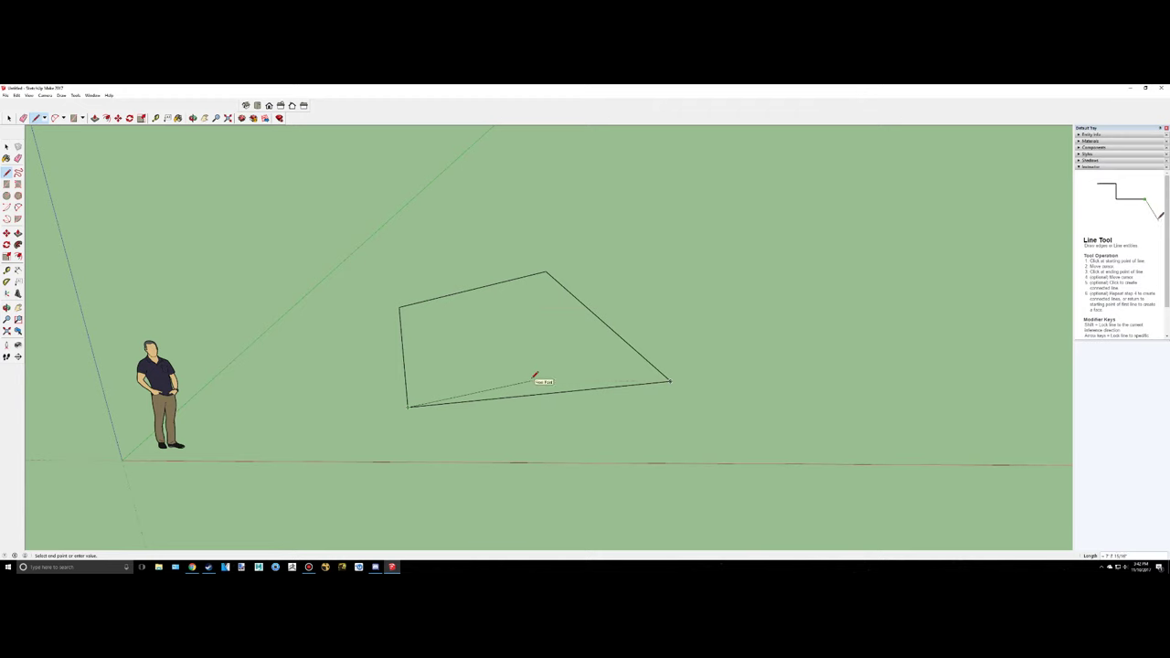
{"action": "key", "text": "Escape"}
- Undo the outline's edges with Ctrl+Z until the ground is empty
{"action": "middle_click_drag", "start_coordinate": [318, 359], "coordinate": [329, 397]}
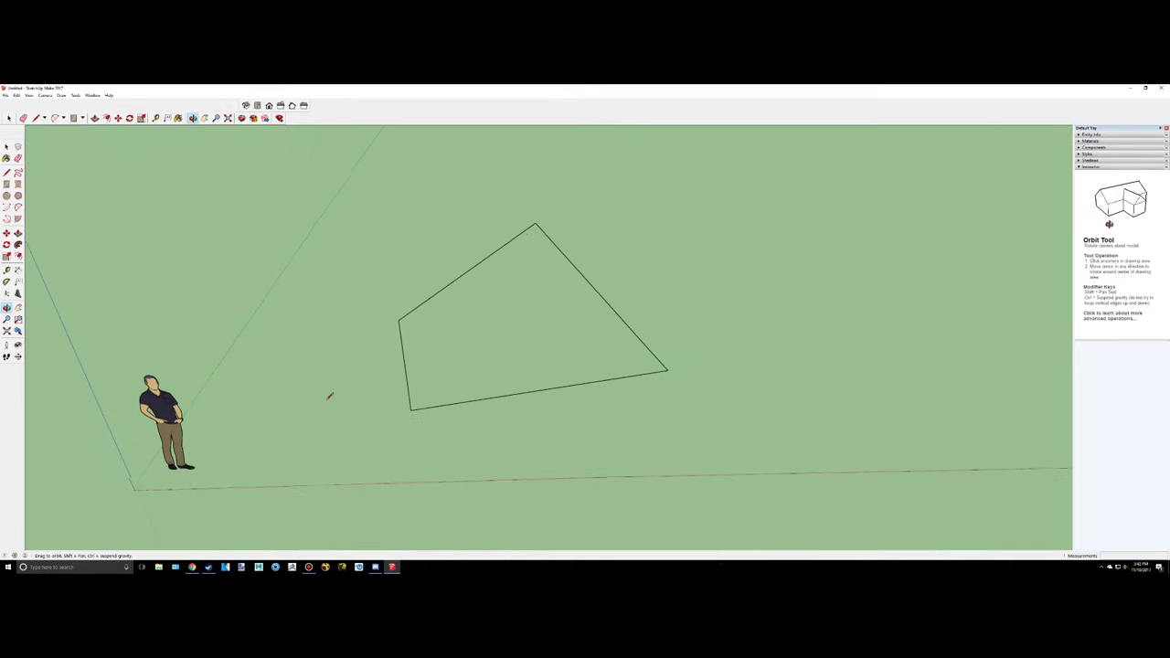
{"action": "key", "text": "ctrl+z"}
{"action": "key", "text": "ctrl+z"}
{"action": "key", "text": "ctrl+z"}
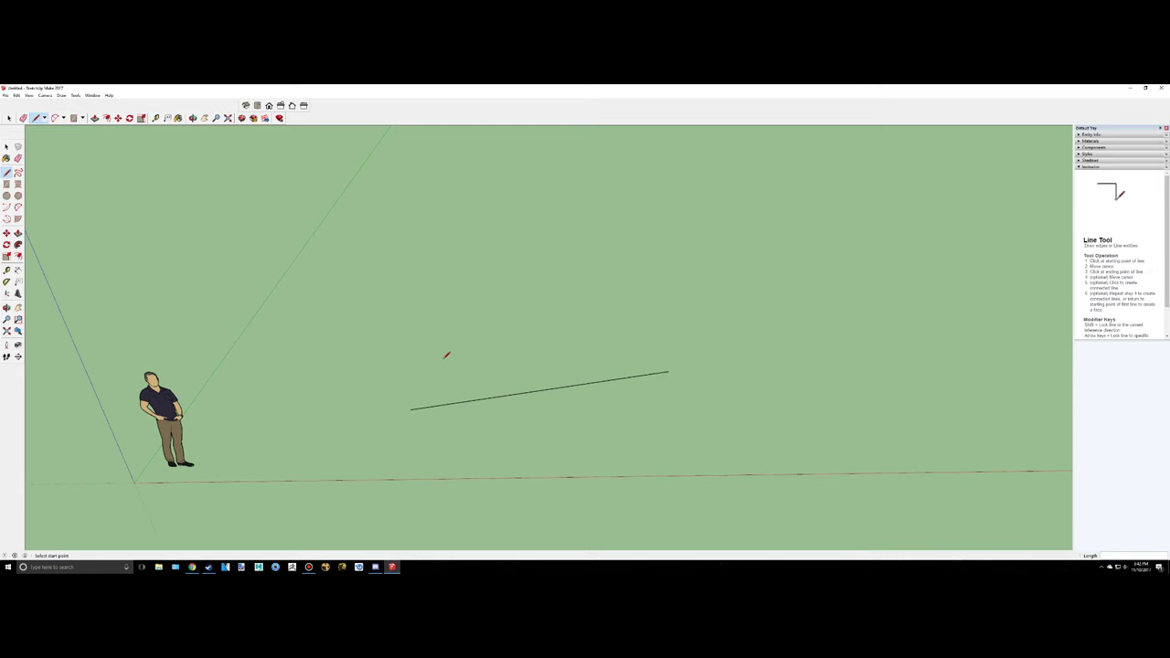
{"action": "key", "text": "ctrl+z"}
{"action": "scroll", "coordinate": [505, 406], "scroll_direction": "up", "scroll_amount": 2}
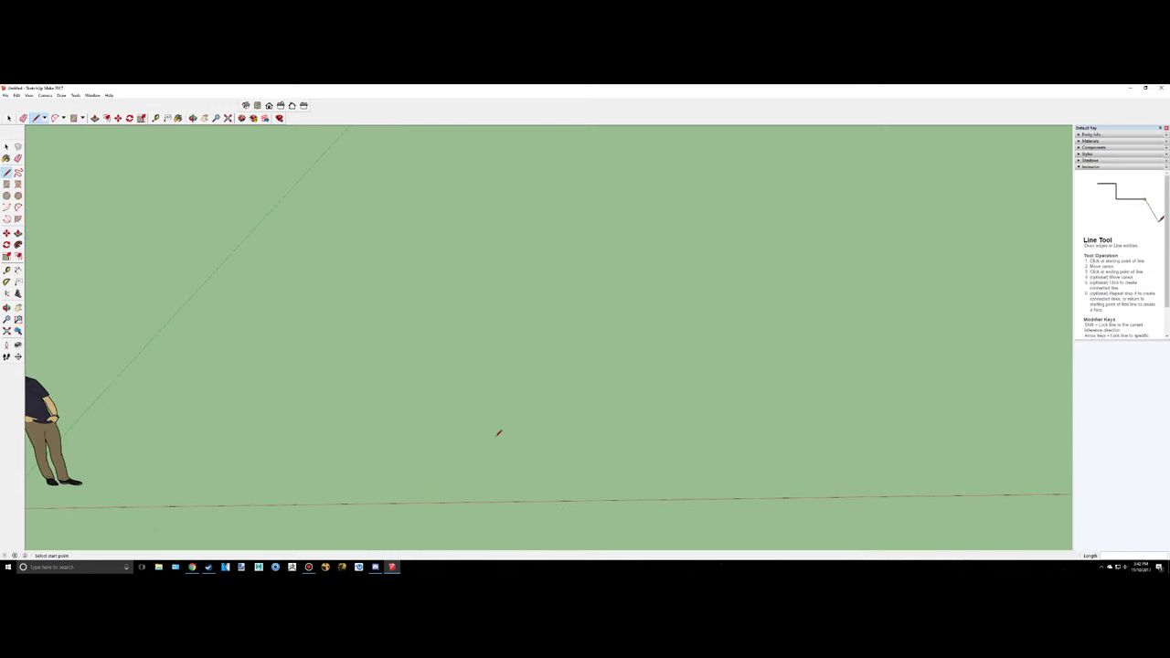
{"action": "scroll", "coordinate": [499, 434], "scroll_direction": "down", "scroll_amount": 3}
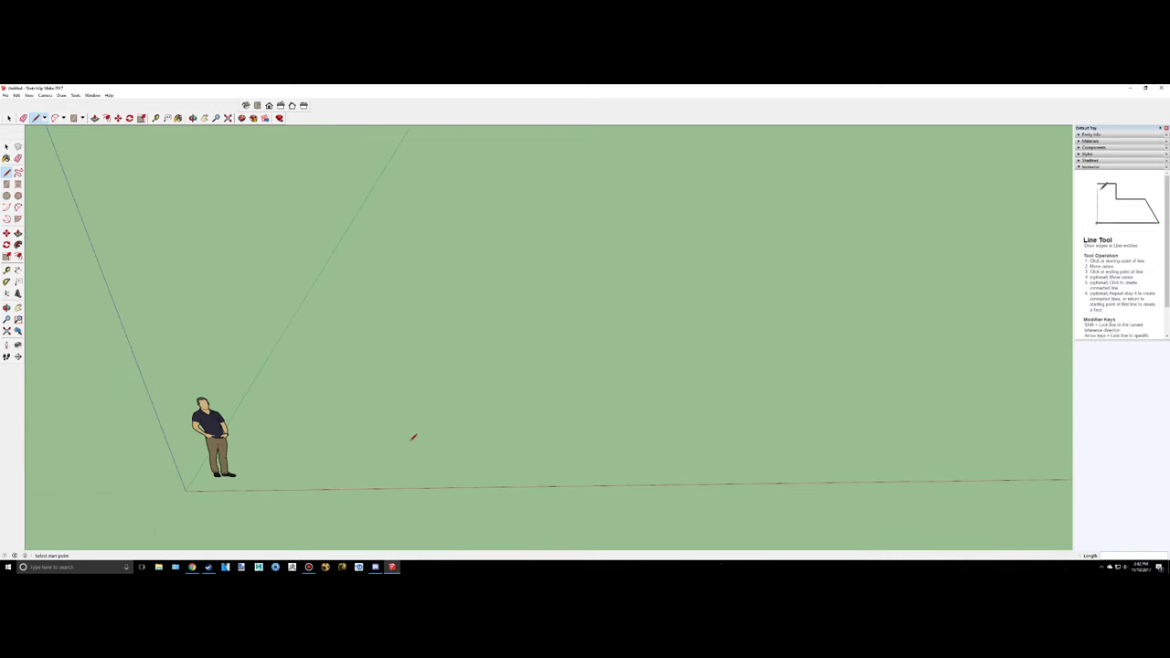
- Try a ground line along the red axis and a vertical line, then undo the vertical one
{"action": "left_click", "coordinate": [410, 440]}
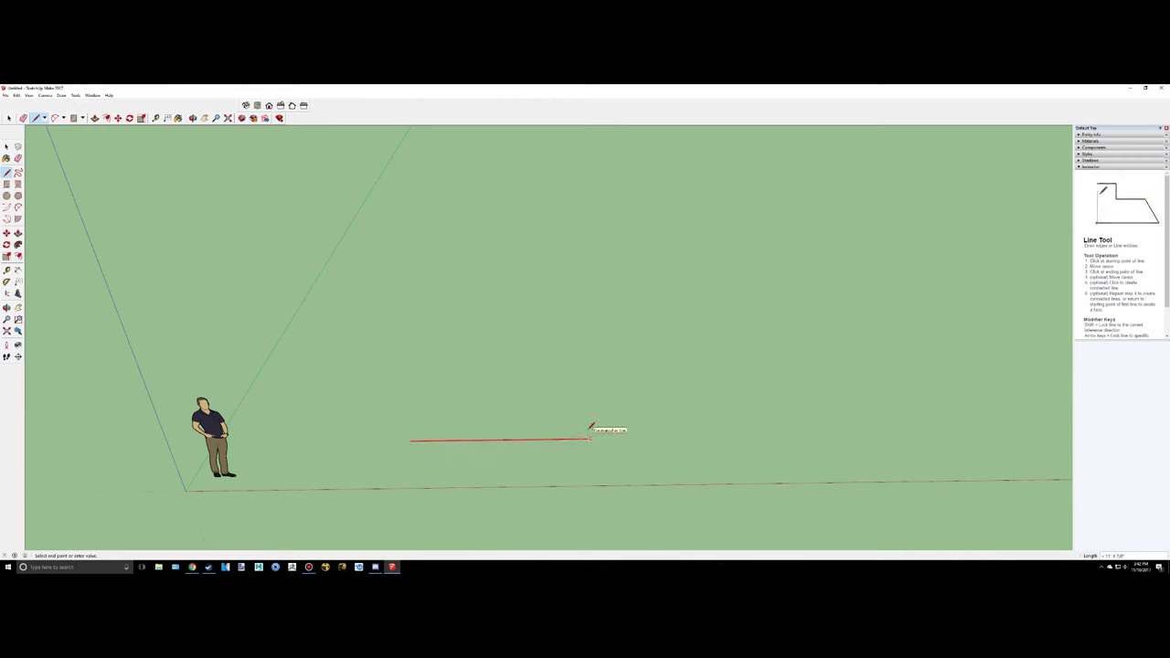
{"action": "left_click", "coordinate": [587, 440]}
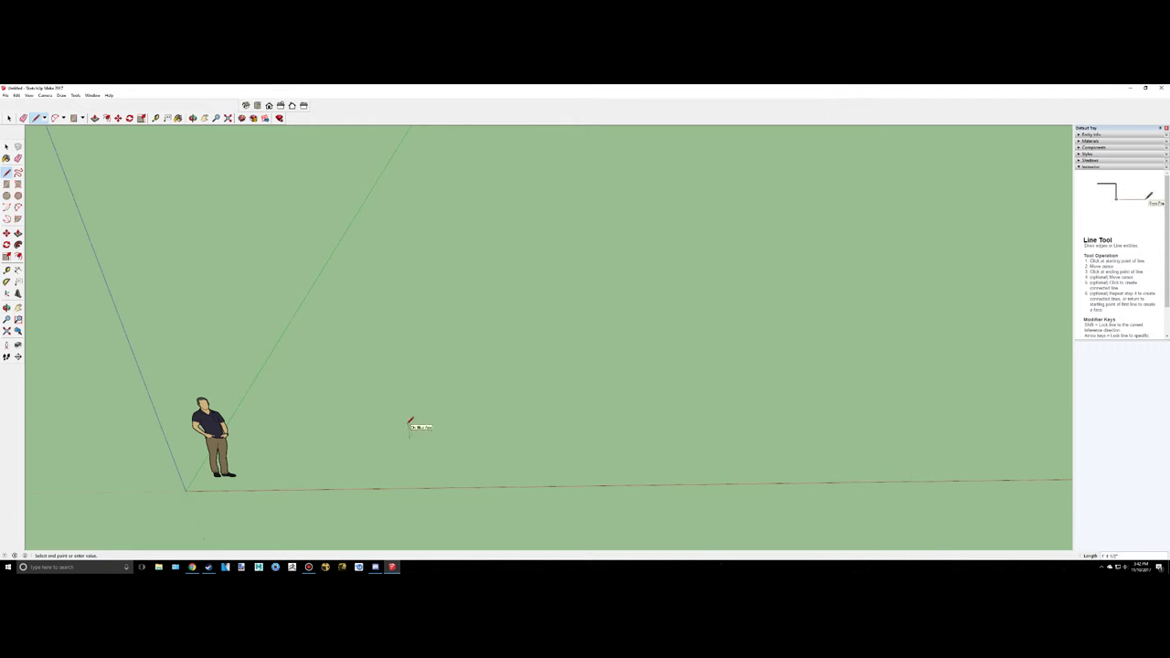
{"action": "left_click", "coordinate": [393, 294]}
{"action": "middle_click_drag", "start_coordinate": [640, 397], "coordinate": [611, 396]}
{"action": "key", "text": "ctrl+z"}
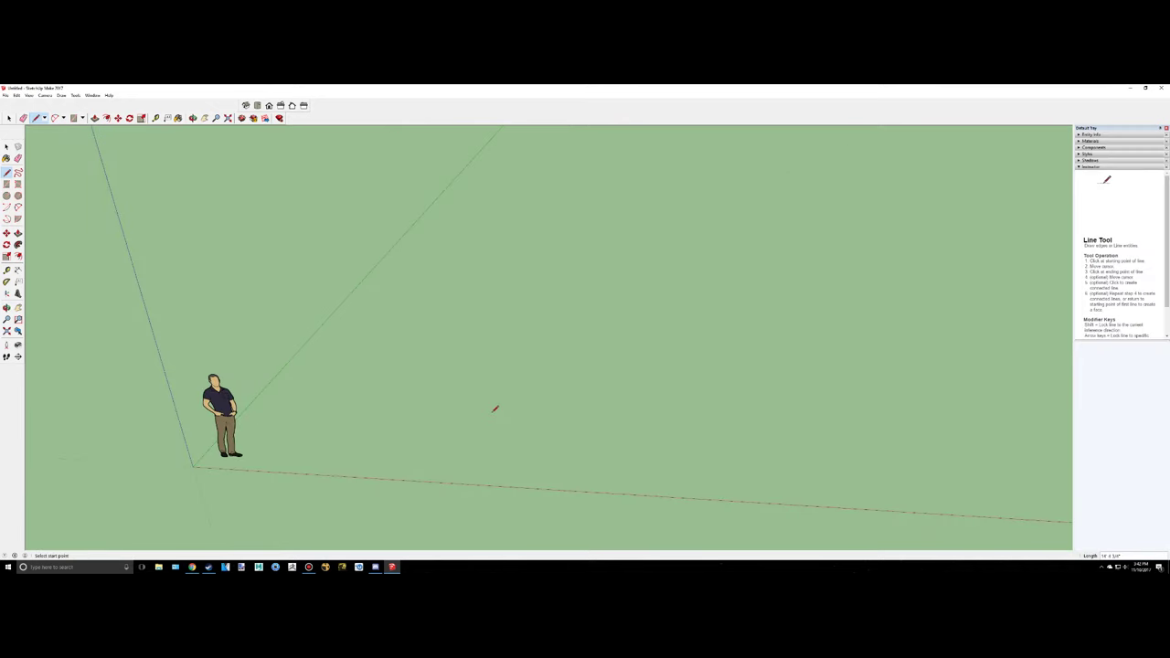
- Try a red-axis edge with an upward edge from its end, then cancel both
{"action": "left_click", "coordinate": [487, 419]}
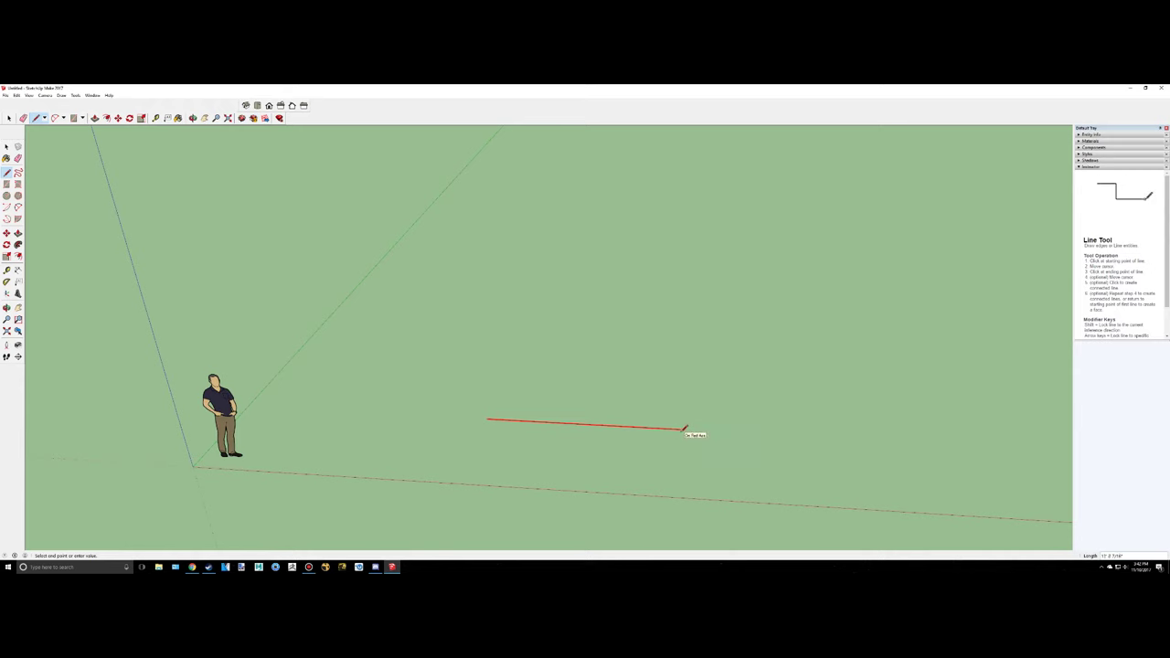
{"action": "left_click", "coordinate": [684, 427]}
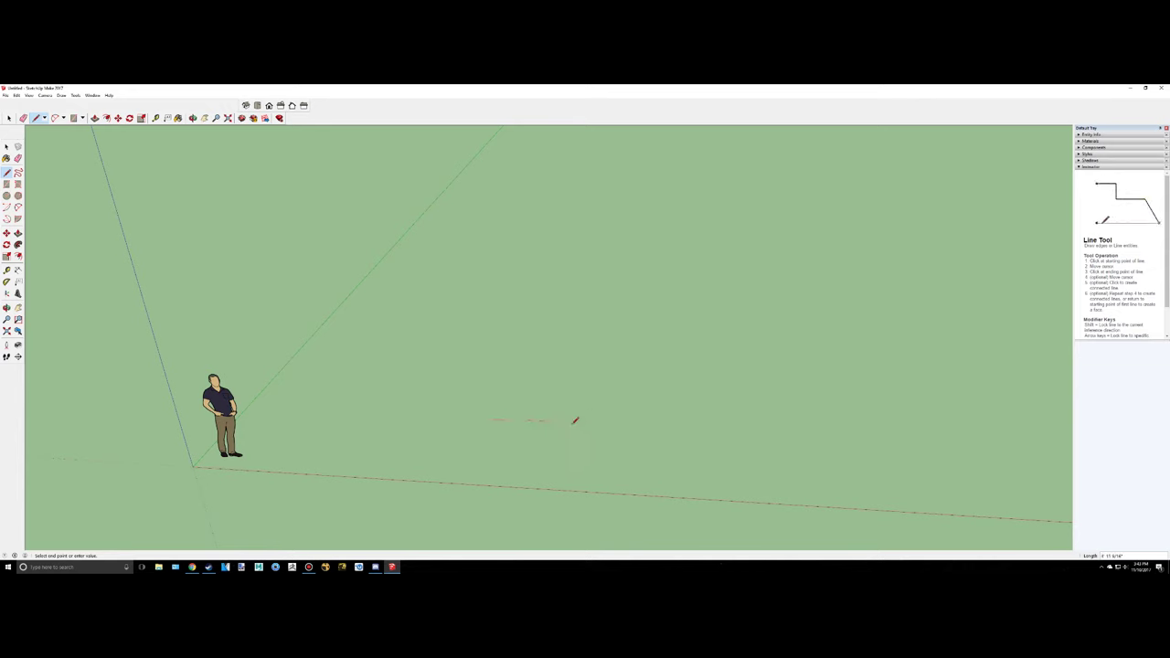
{"action": "left_click", "coordinate": [611, 424]}
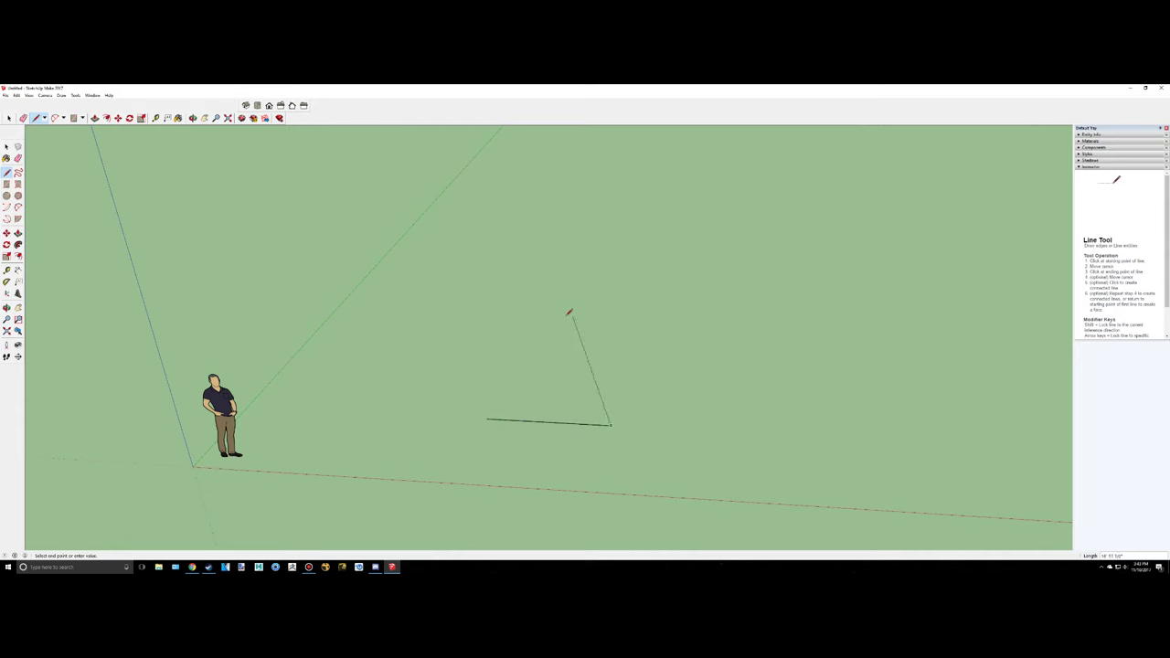
{"action": "left_click", "coordinate": [562, 316]}
{"action": "key", "text": "Escape"}
{"action": "key", "text": "ctrl+z"}
{"action": "key", "text": "ctrl+z"}
- Draw a fresh ground edge locked to the red axis and confirm it with Enter
{"action": "left_click", "coordinate": [535, 424]}
{"action": "key", "text": "shift"}
{"action": "key", "text": "Return"}
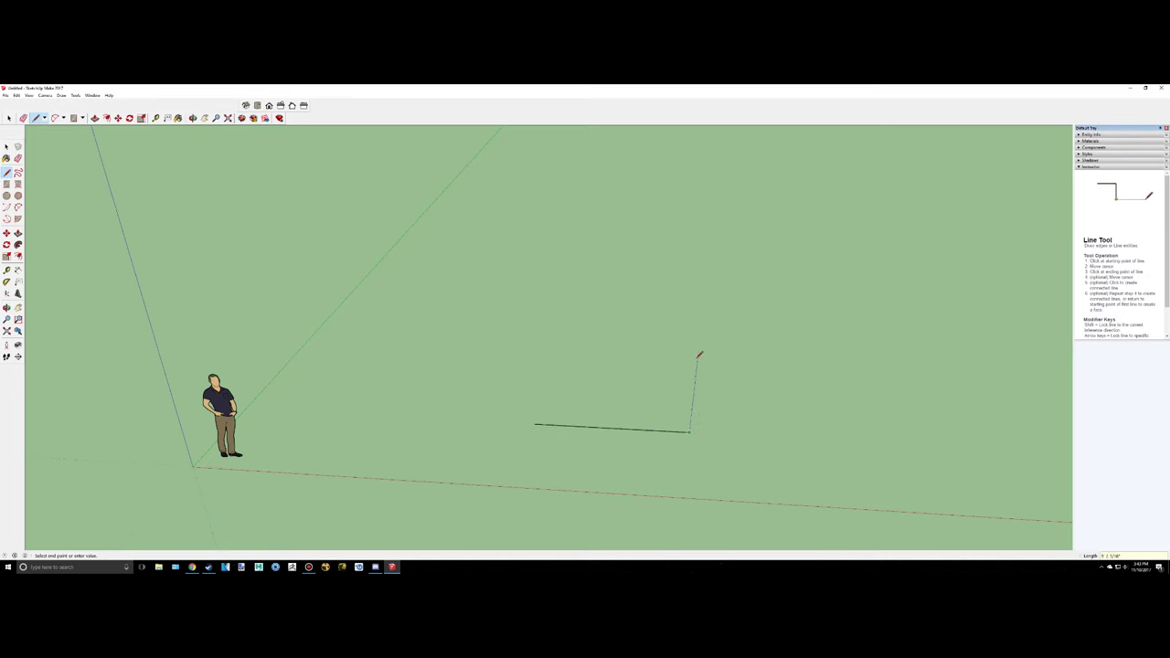
- Add the green-axis and red-axis edges and close the square so a grey face fills it
{"action": "middle_click_drag", "start_coordinate": [708, 321], "coordinate": [482, 317]}
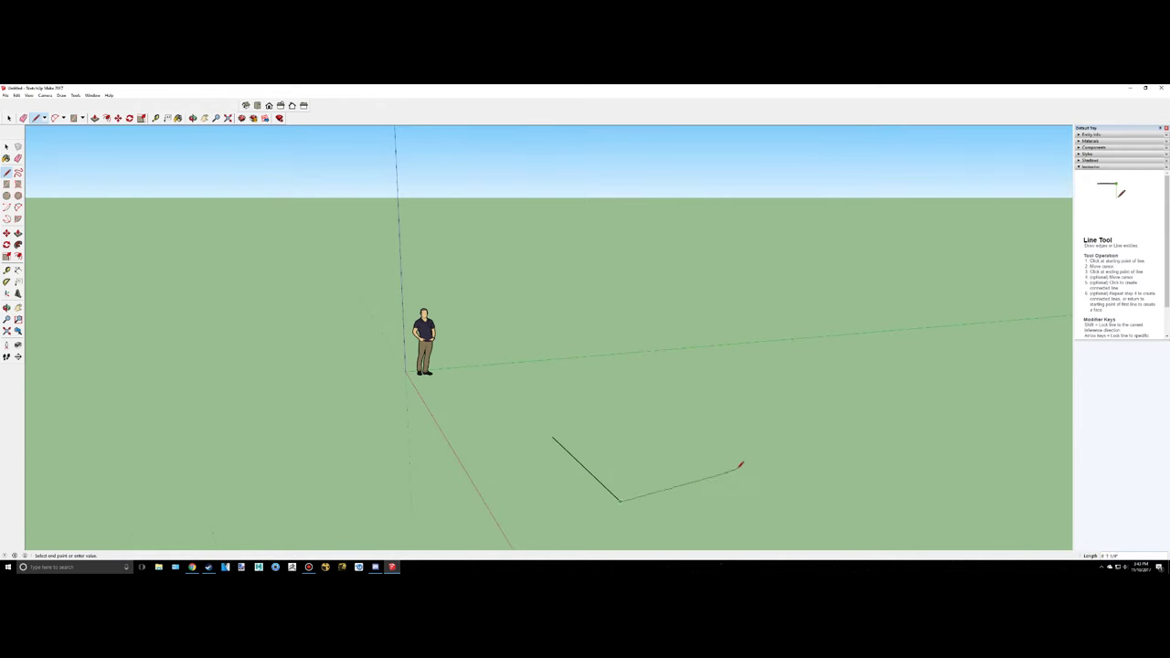
{"action": "mouse_move", "coordinate": [721, 481]}
{"action": "middle_mouse_down"}
{"action": "mouse_move", "coordinate": [630, 518]}
{"action": "mouse_move", "coordinate": [624, 381]}
{"action": "middle_mouse_up"}
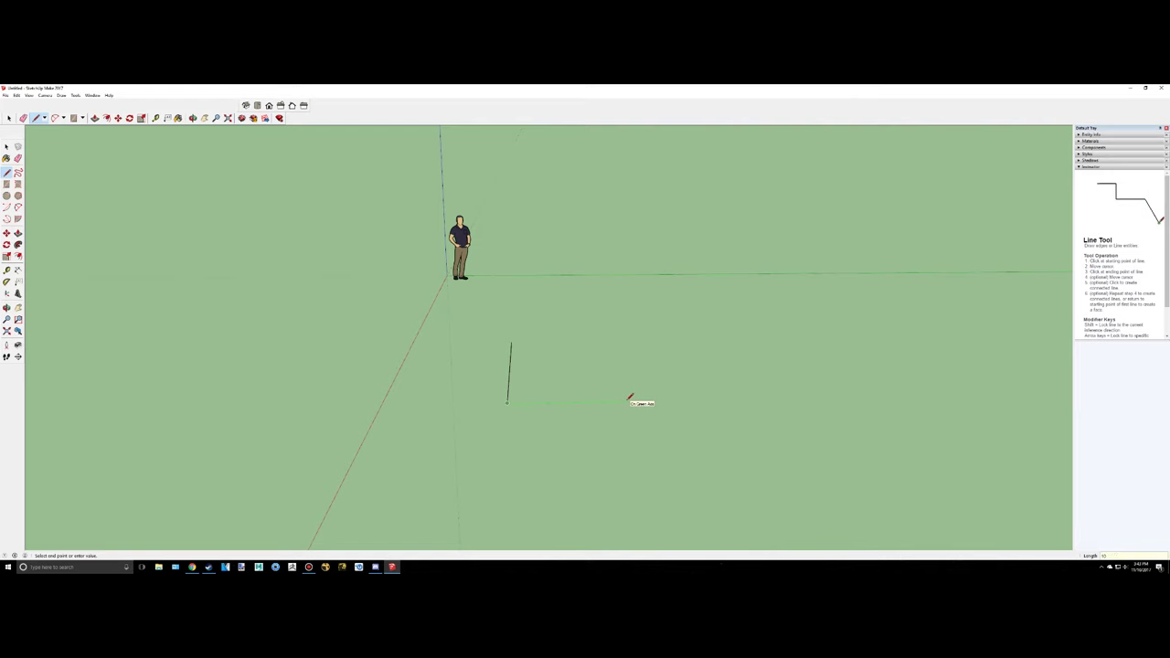
{"action": "left_click", "coordinate": [629, 399]}
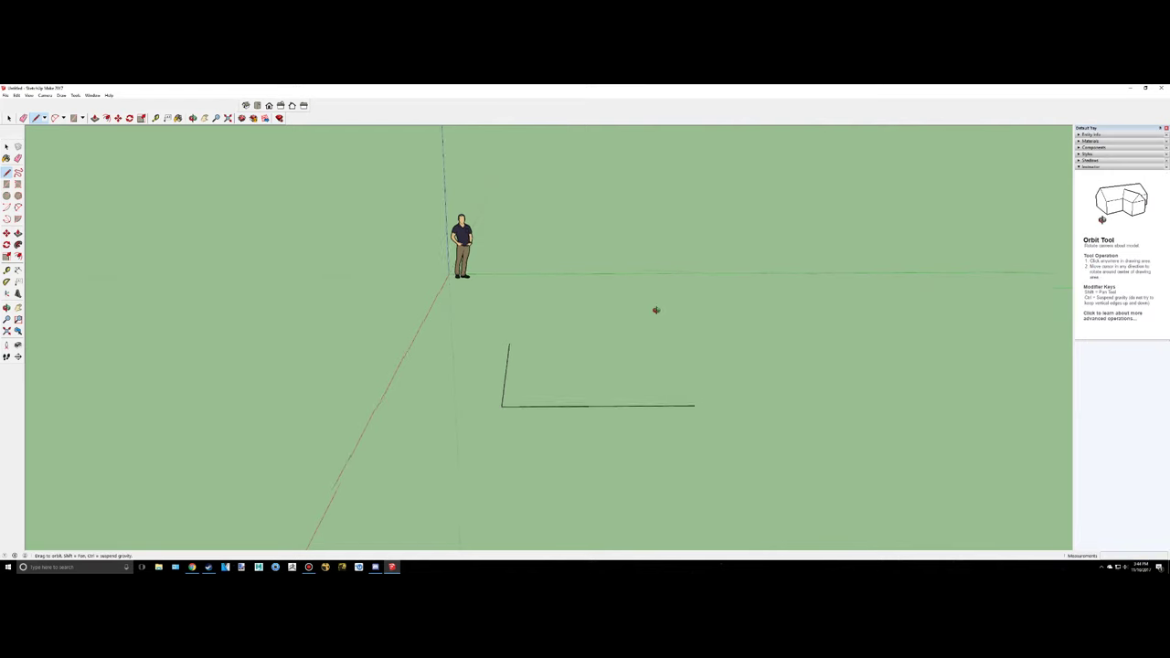
{"action": "middle_click_drag", "start_coordinate": [655, 308], "coordinate": [509, 392]}
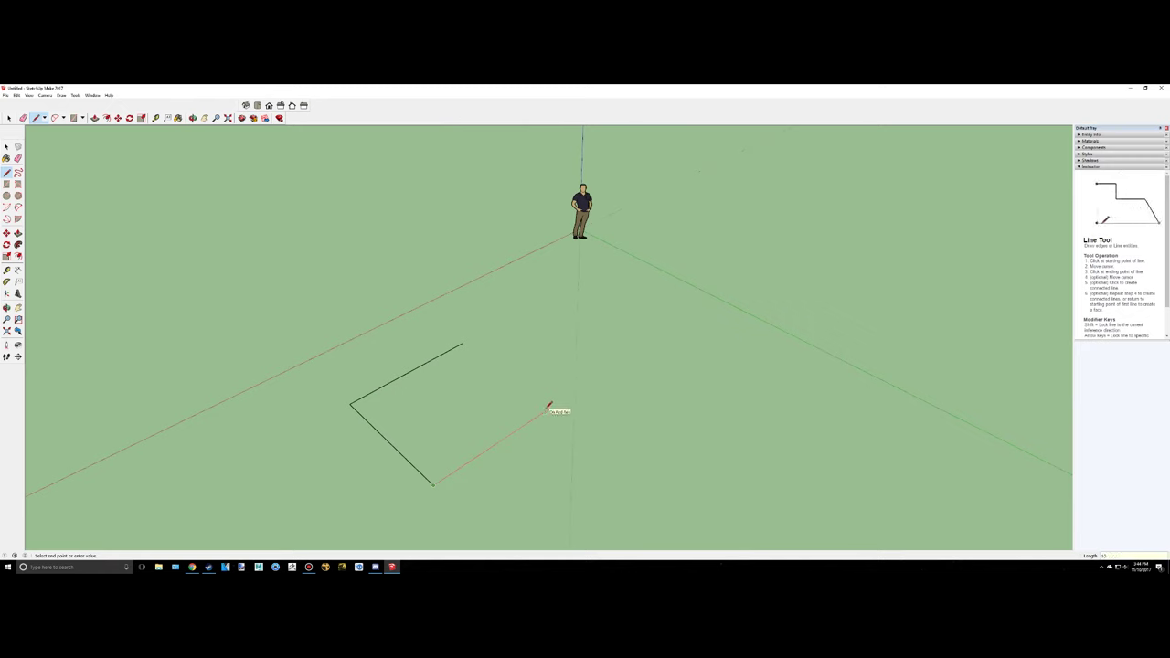
{"action": "left_click", "coordinate": [549, 405]}
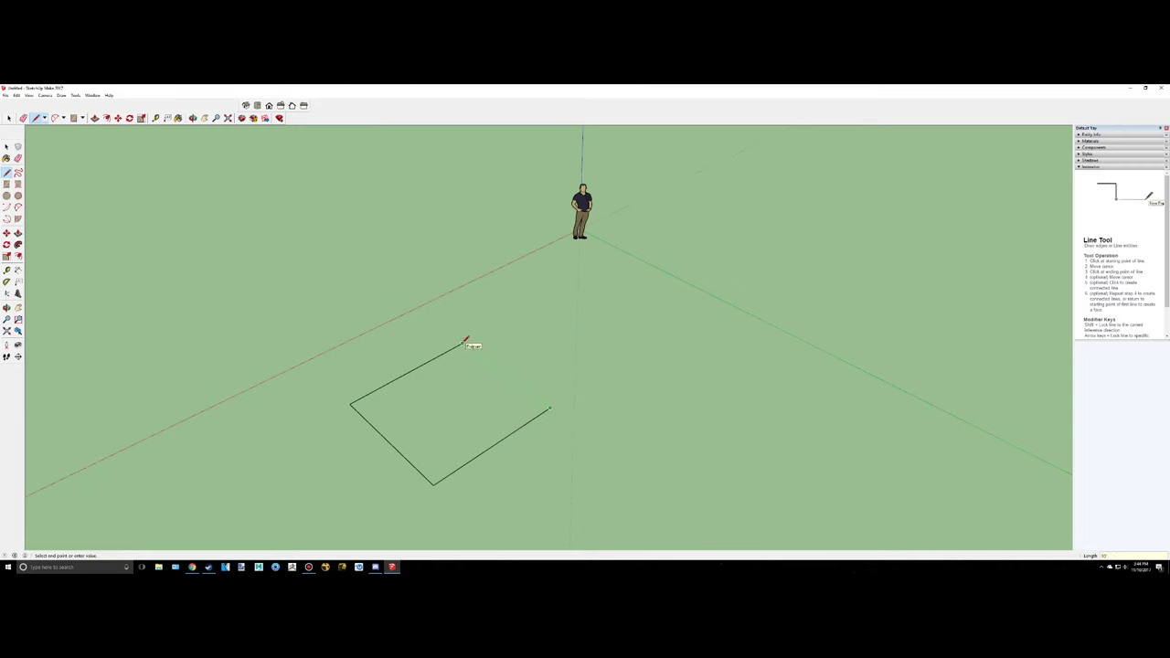
{"action": "left_click", "coordinate": [464, 344]}
{"action": "middle_click_drag", "start_coordinate": [274, 357], "coordinate": [653, 365]}
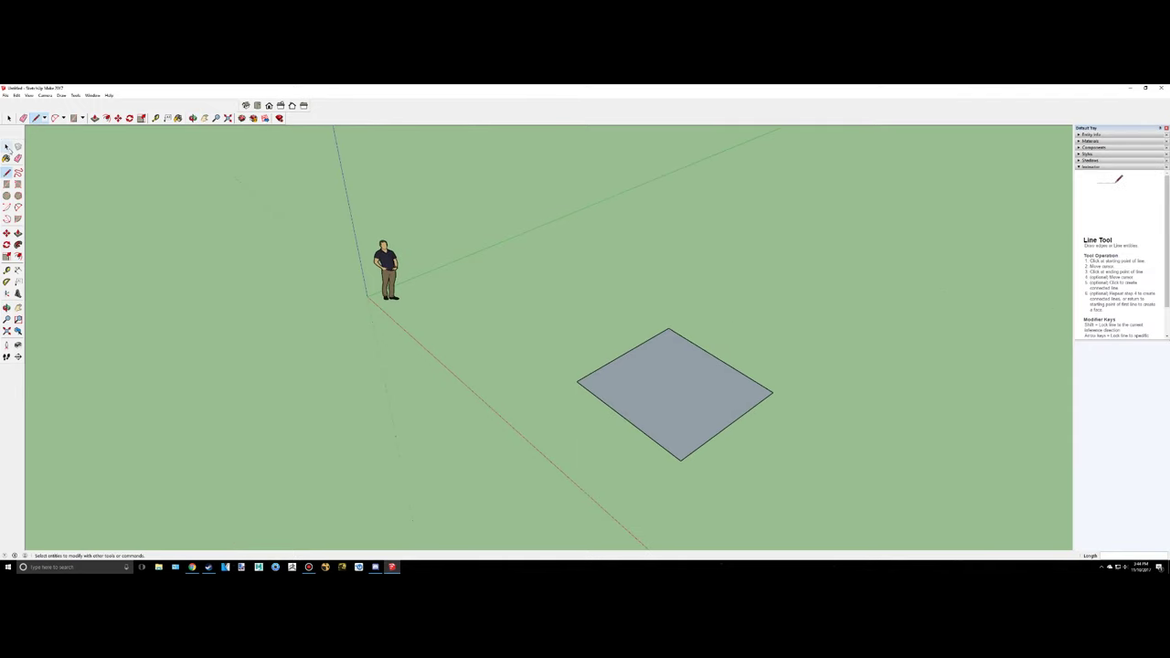
{"action": "left_click", "coordinate": [7, 147]}
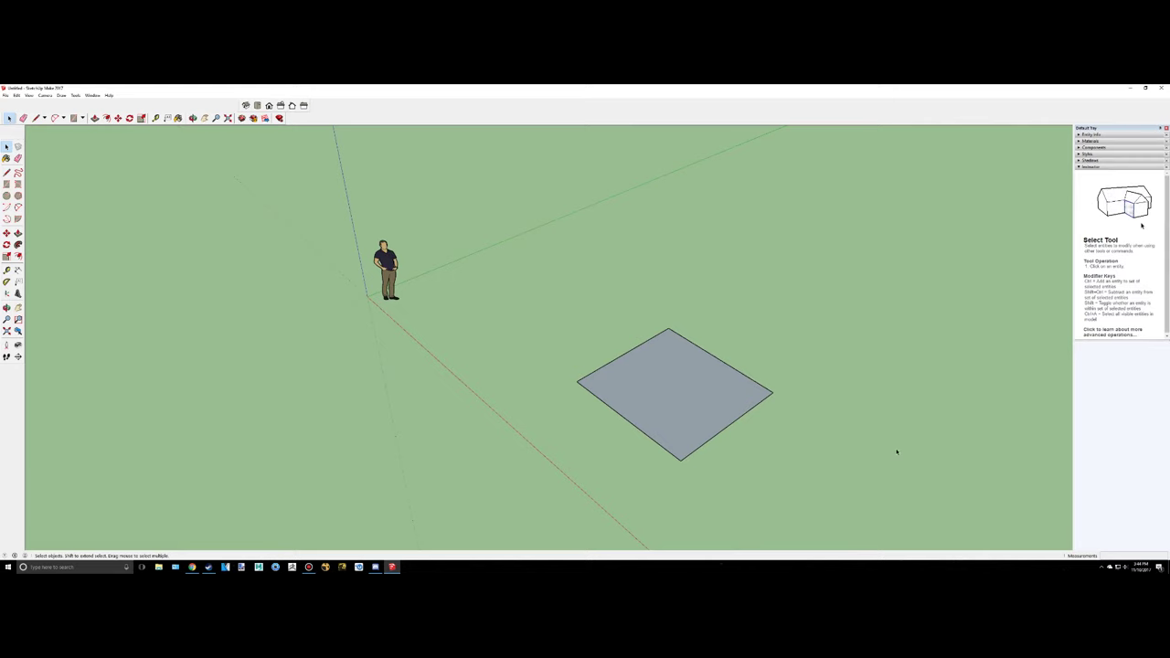
{"action": "middle_click_drag", "start_coordinate": [809, 452], "coordinate": [943, 387]}
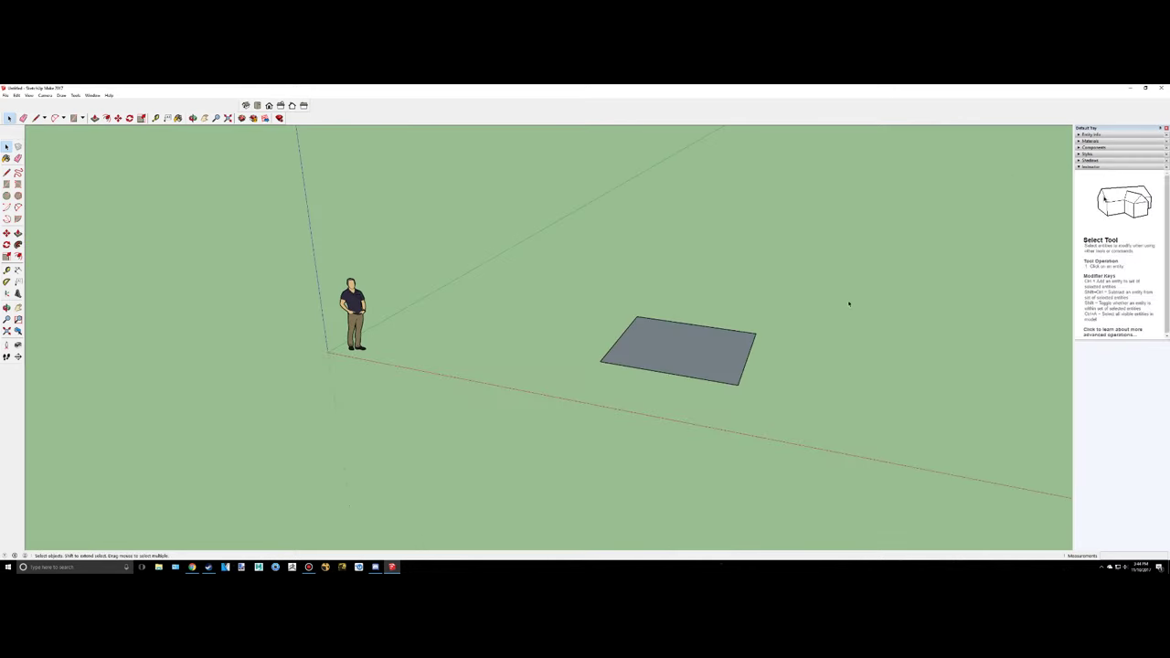
{"action": "middle_click_drag", "start_coordinate": [881, 280], "coordinate": [810, 313]}
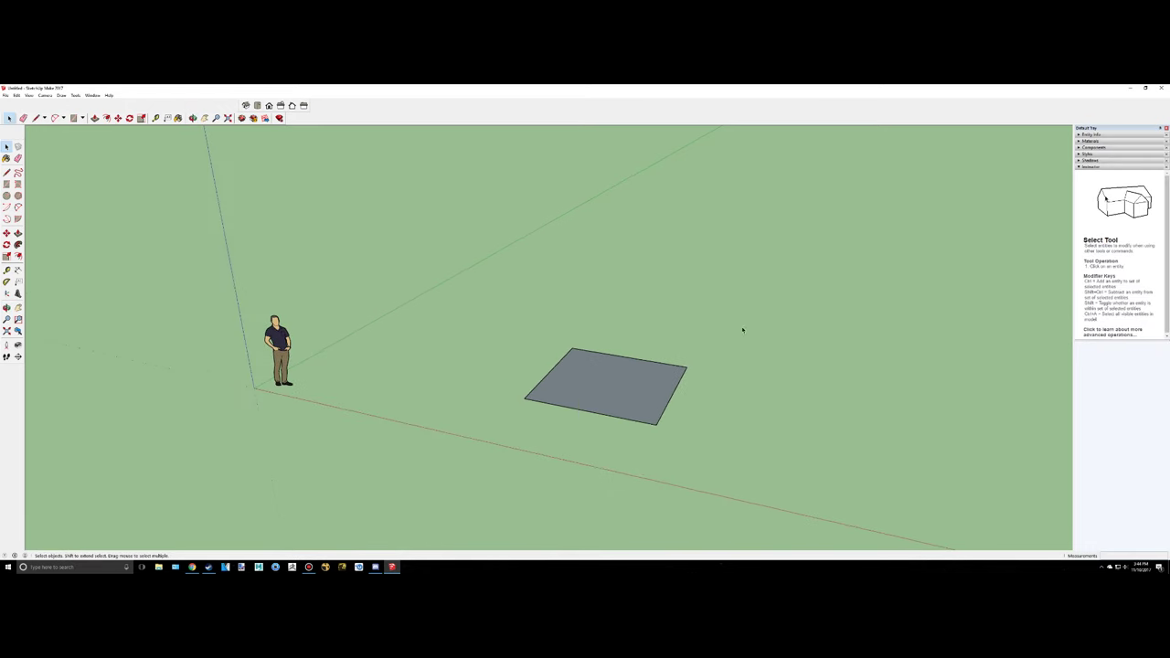
{"action": "middle_click_drag", "start_coordinate": [741, 329], "coordinate": [648, 428]}
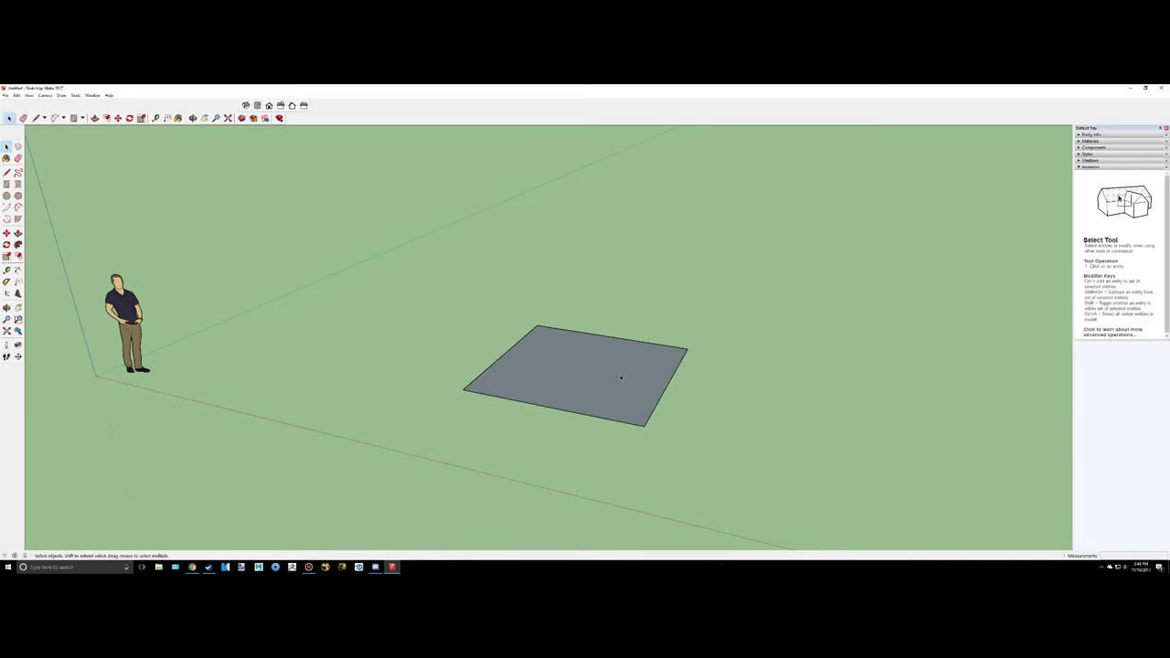
{"action": "middle_click_drag", "start_coordinate": [620, 377], "coordinate": [651, 316]}
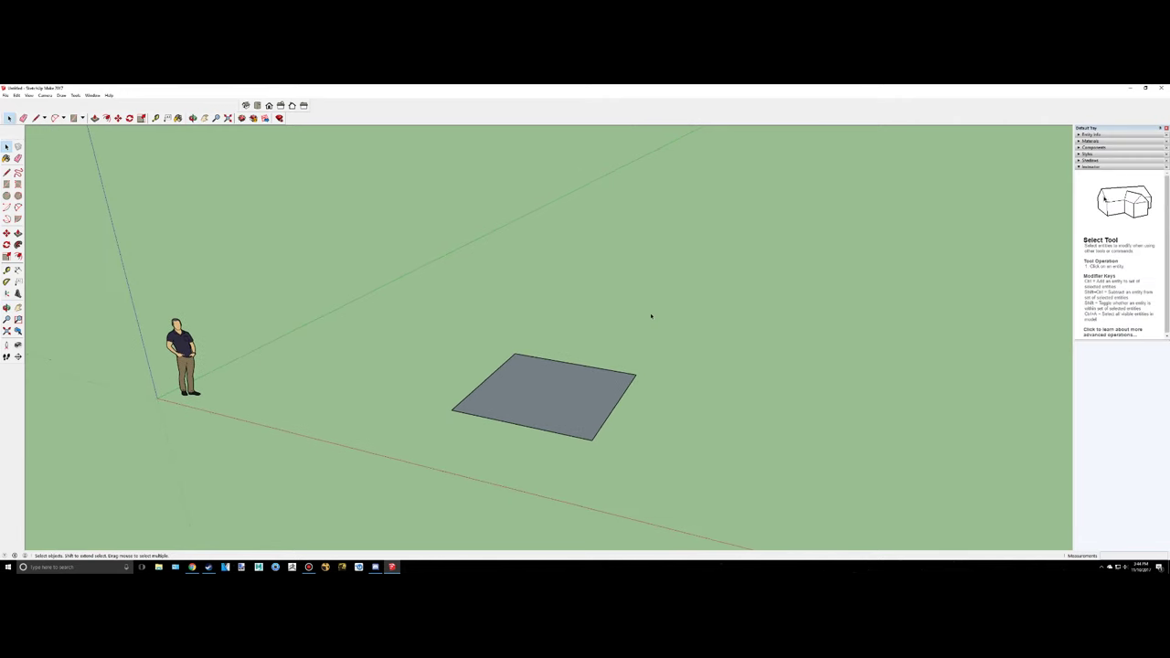
- Push/Pull the grey square upward, adjusting until the box is about as tall as wide
{"action": "left_click", "coordinate": [18, 234]}
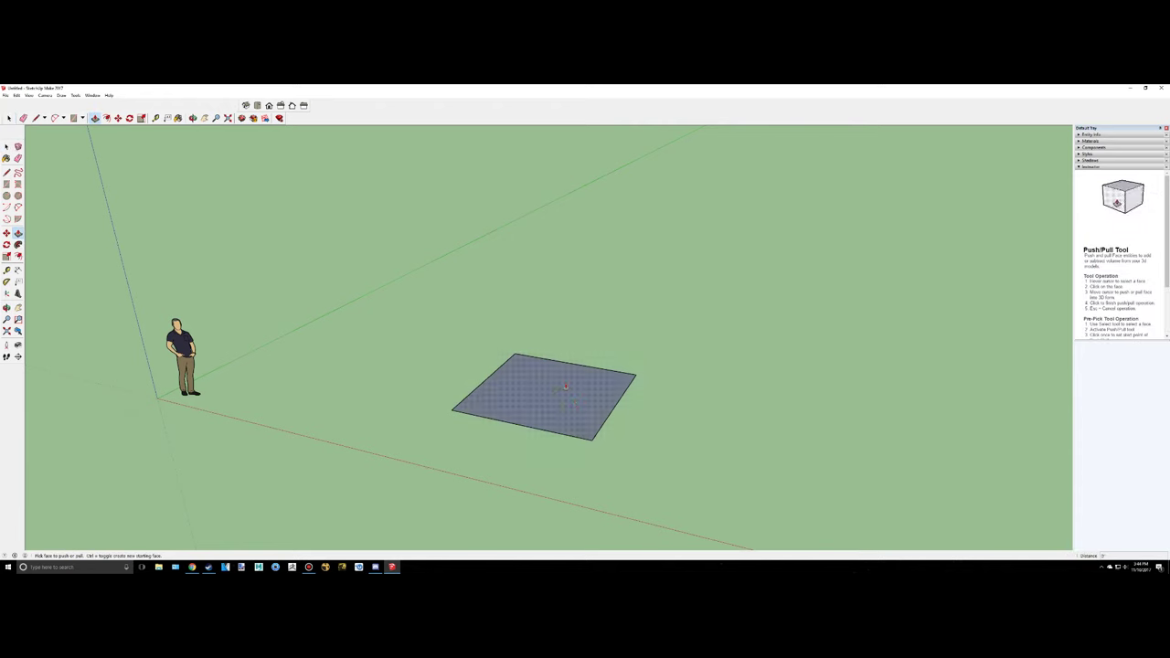
{"action": "left_click_drag", "start_coordinate": [565, 387], "coordinate": [569, 264]}
{"action": "mouse_move", "coordinate": [569, 264]}
{"action": "middle_mouse_down"}
{"action": "mouse_move", "coordinate": [527, 331]}
{"action": "mouse_move", "coordinate": [557, 386]}
{"action": "mouse_move", "coordinate": [625, 363]}
{"action": "mouse_move", "coordinate": [634, 308]}
{"action": "mouse_move", "coordinate": [588, 271]}
{"action": "mouse_move", "coordinate": [612, 303]}
{"action": "mouse_move", "coordinate": [558, 350]}
{"action": "mouse_move", "coordinate": [582, 298]}
{"action": "mouse_move", "coordinate": [580, 271]}
{"action": "middle_mouse_up"}
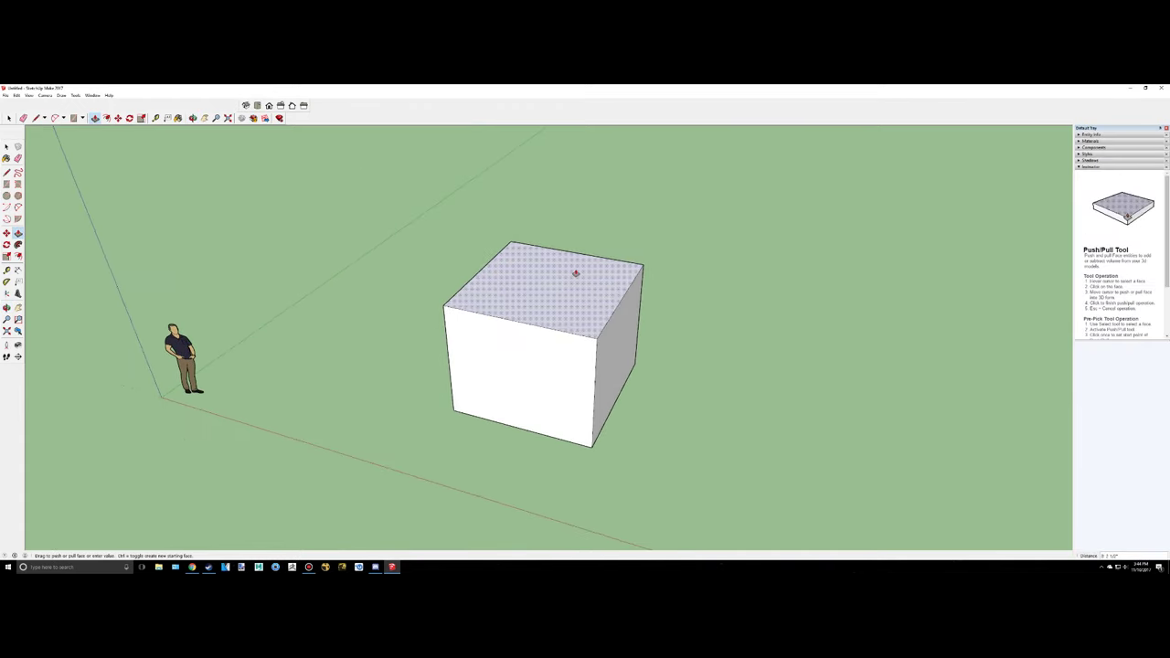
{"action": "left_click_drag", "start_coordinate": [579, 271], "coordinate": [585, 302]}
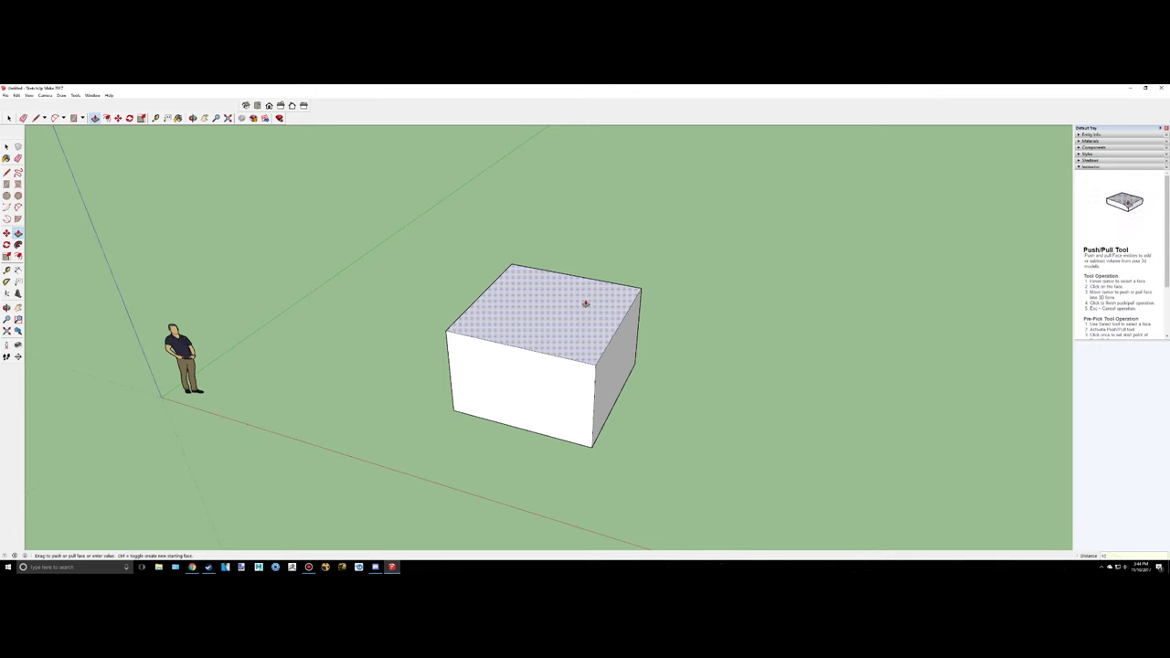
{"action": "double_click", "coordinate": [585, 302]}
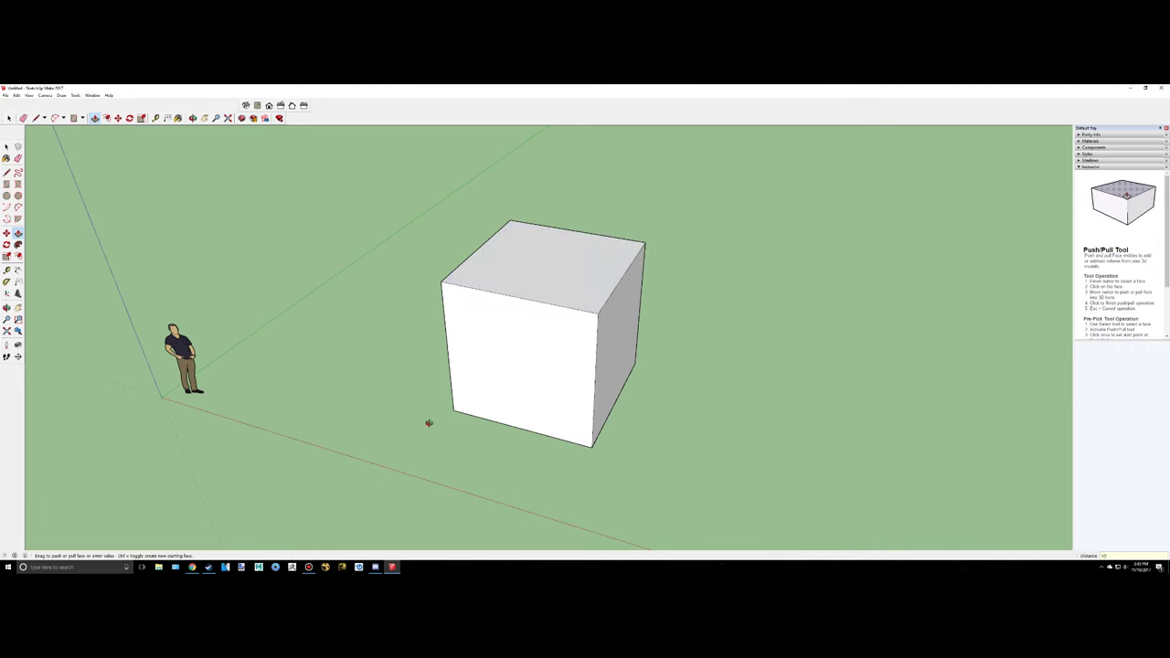
{"action": "middle_click_drag", "start_coordinate": [428, 423], "coordinate": [518, 408]}
{"action": "left_click", "coordinate": [575, 277]}
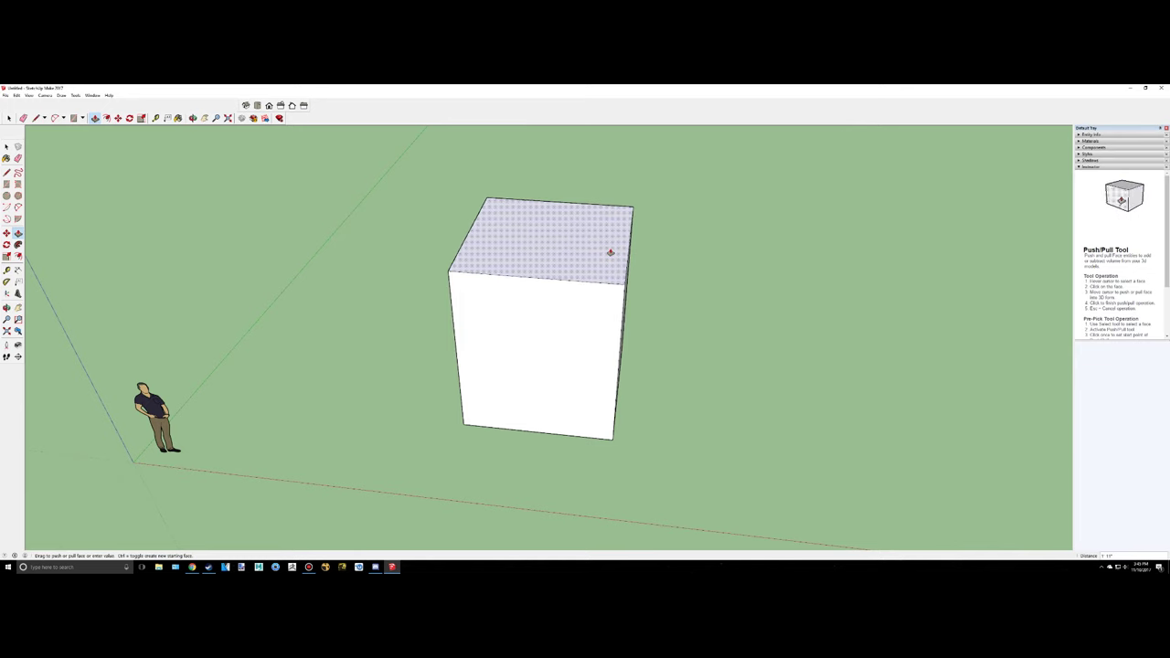
{"action": "left_click", "coordinate": [600, 250]}
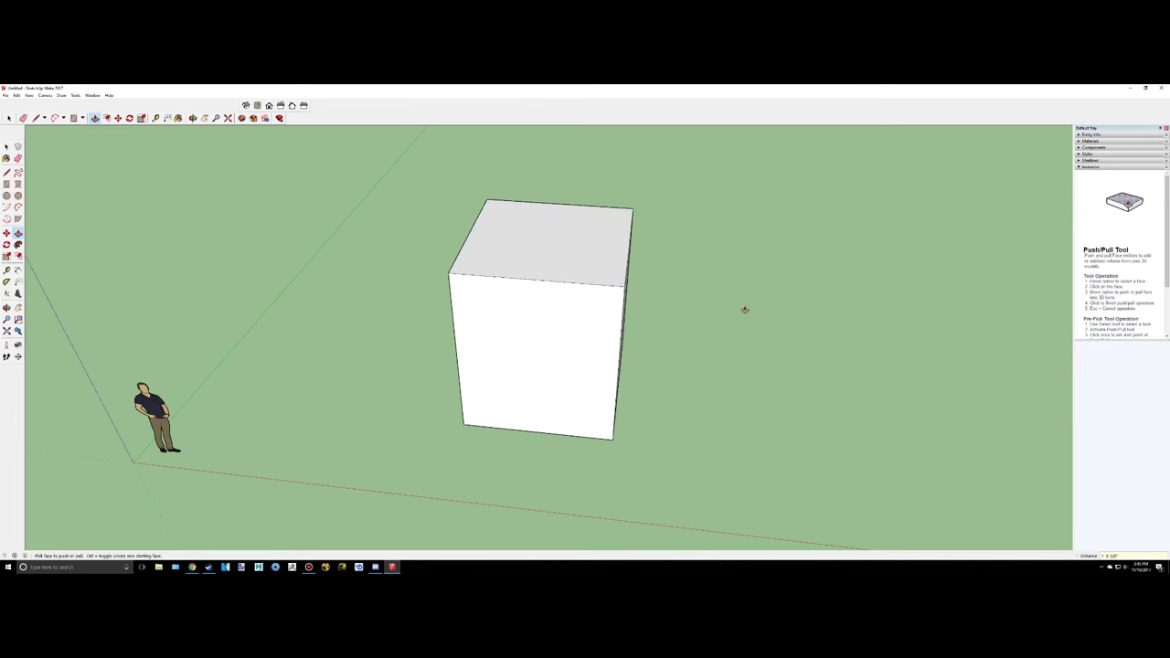
{"action": "middle_click_drag", "start_coordinate": [744, 308], "coordinate": [773, 228]}
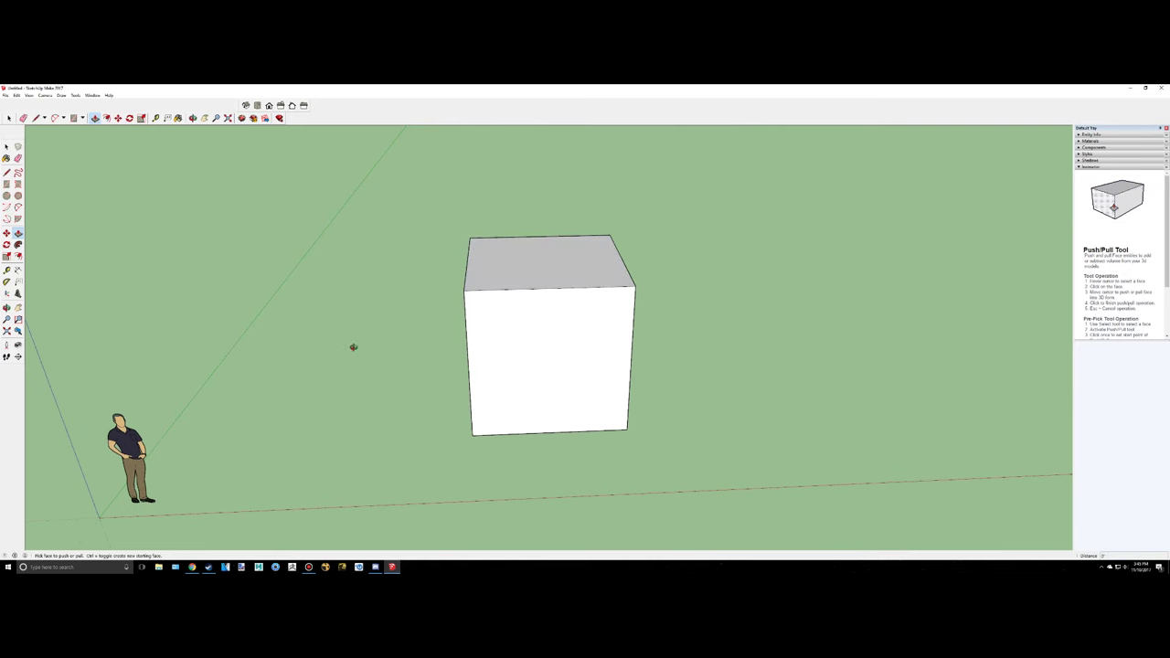
{"action": "middle_click_drag", "start_coordinate": [352, 345], "coordinate": [499, 347]}
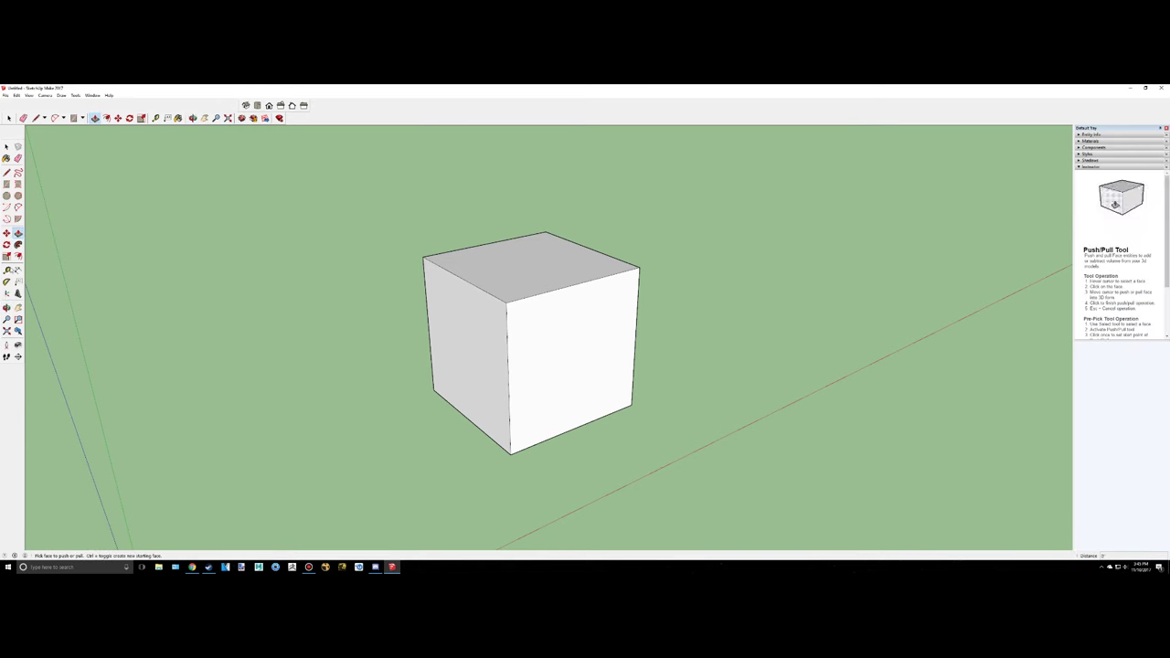
{"action": "left_click", "coordinate": [6, 270]}
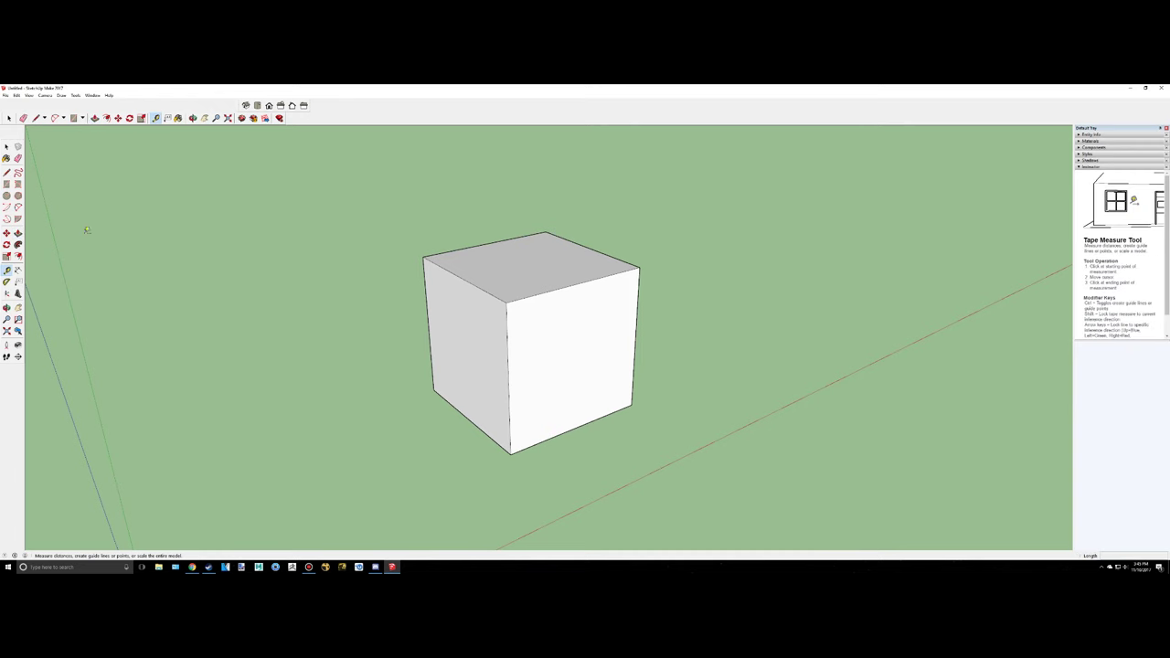
{"action": "left_click", "coordinate": [579, 283]}
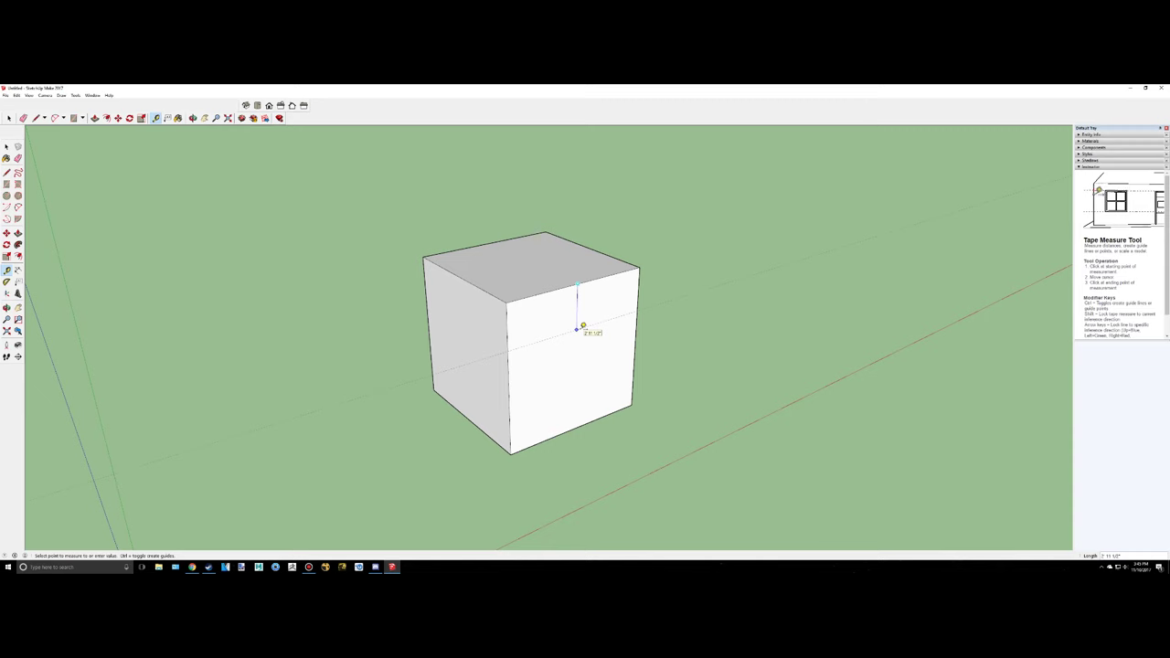
{"action": "key", "text": "Escape"}
{"action": "left_click", "coordinate": [637, 345]}
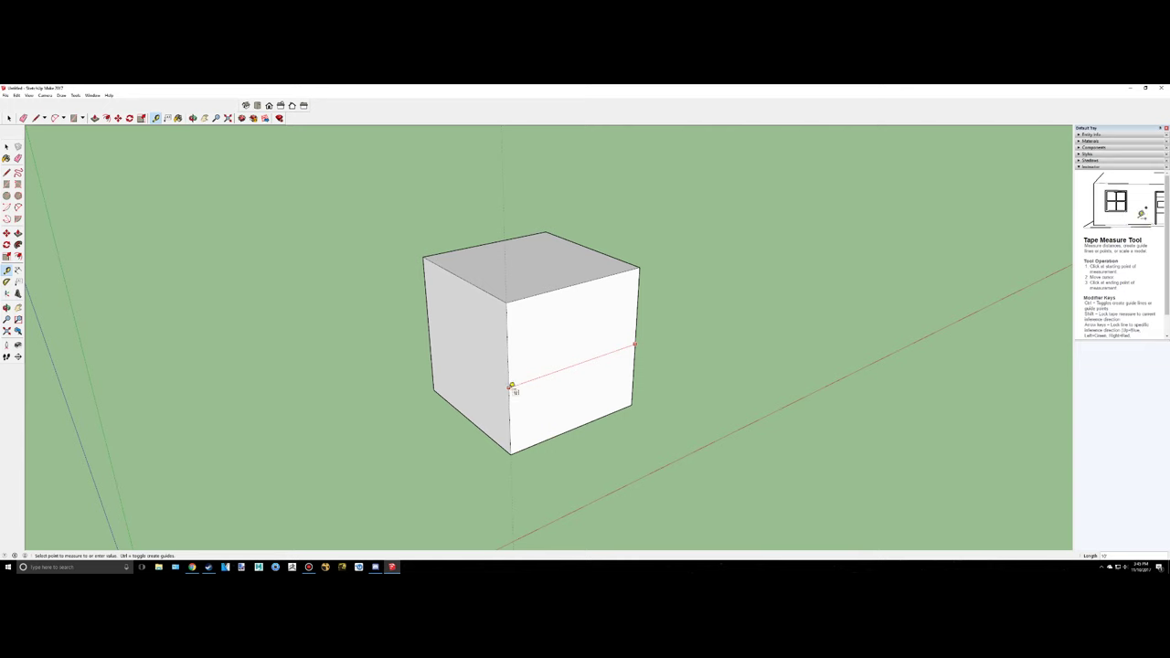
{"action": "key", "text": "Escape"}
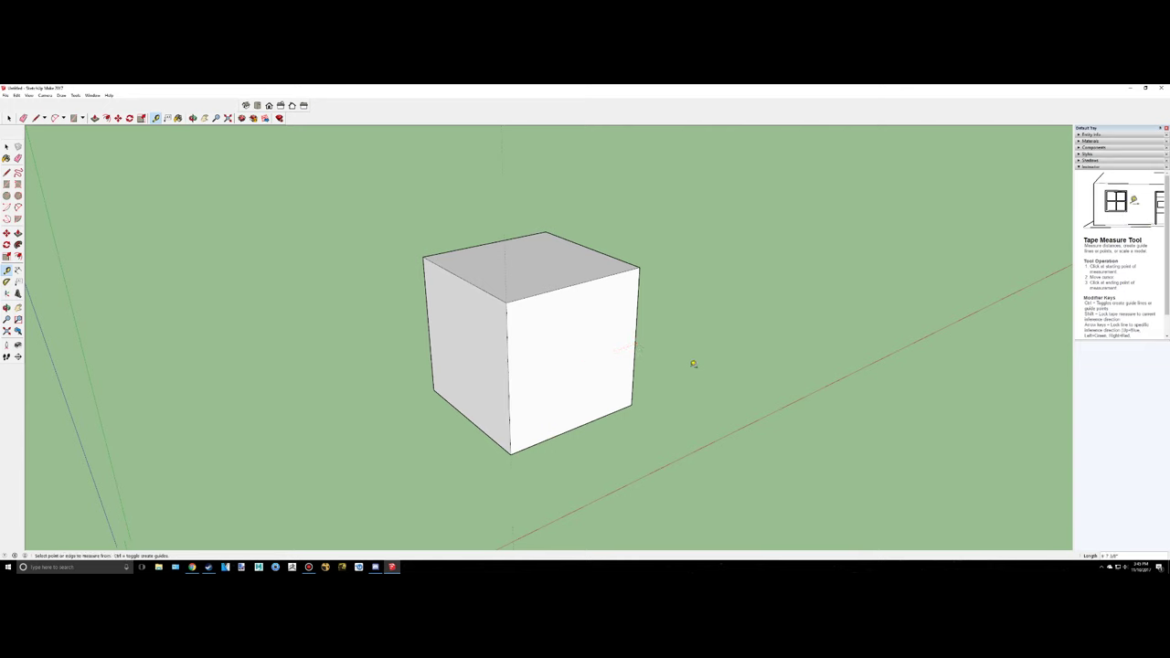
{"action": "middle_click_drag", "start_coordinate": [559, 439], "coordinate": [521, 429]}
{"action": "middle_click_drag", "start_coordinate": [288, 370], "coordinate": [284, 418]}
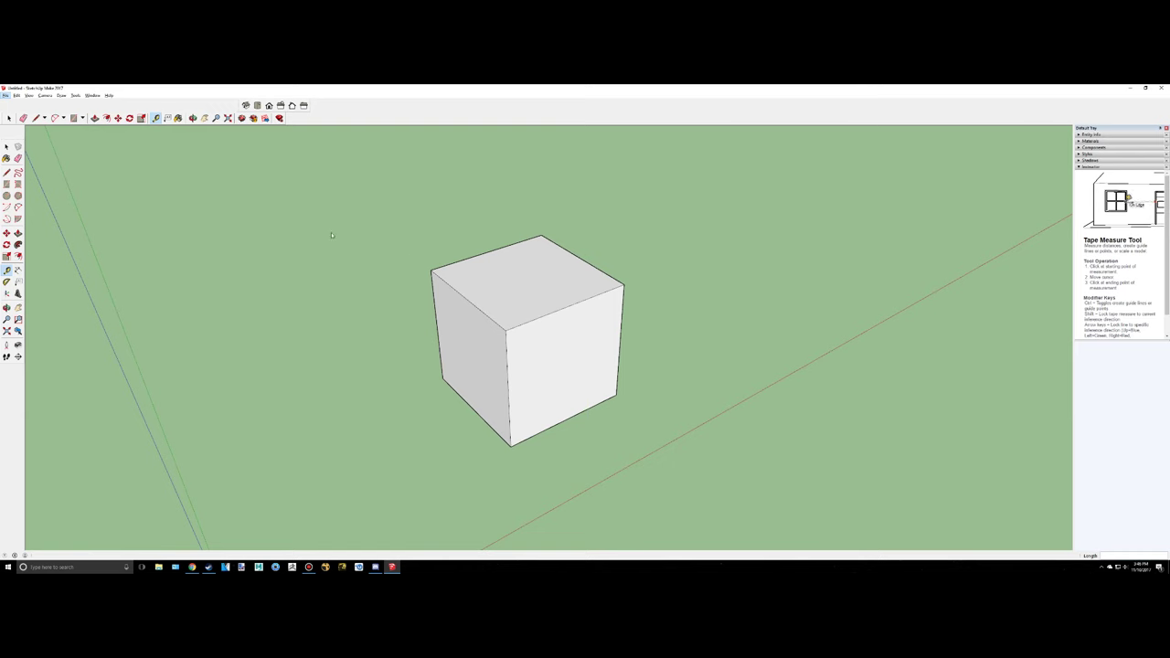
{"action": "middle_click_drag", "start_coordinate": [511, 278], "coordinate": [451, 309]}
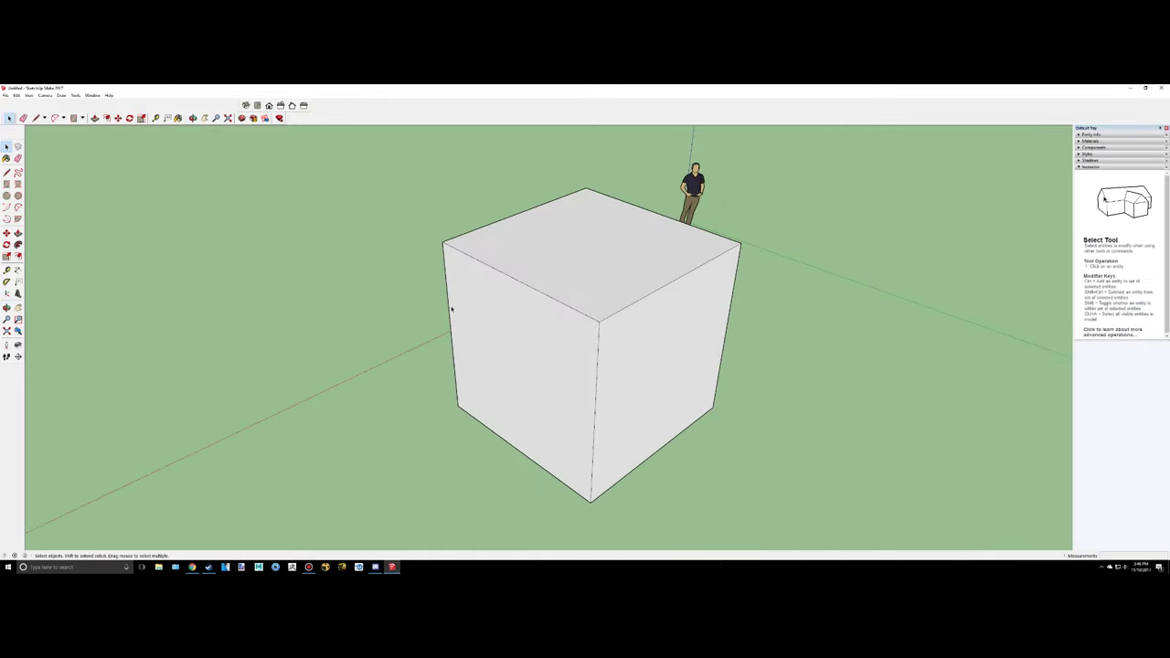
{"action": "middle_click_drag", "start_coordinate": [404, 343], "coordinate": [590, 235]}
{"action": "key", "text": "l"}
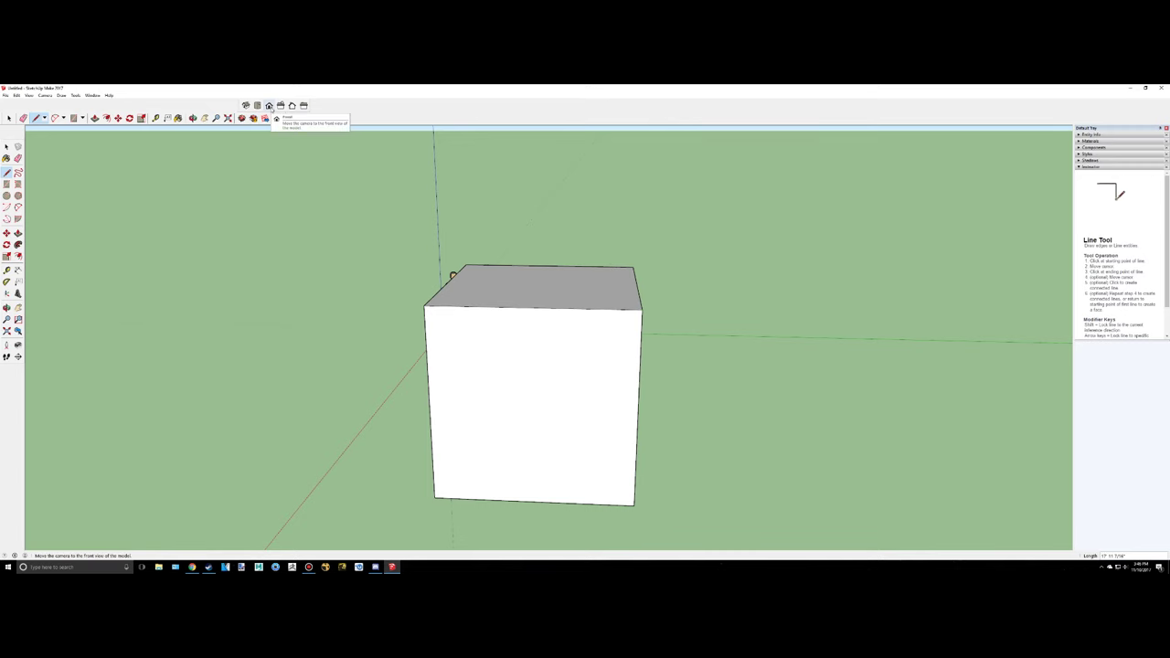
- In Front view, draw gable lines from a centred apex down to both top corners of the cube
{"action": "left_click", "coordinate": [270, 107]}
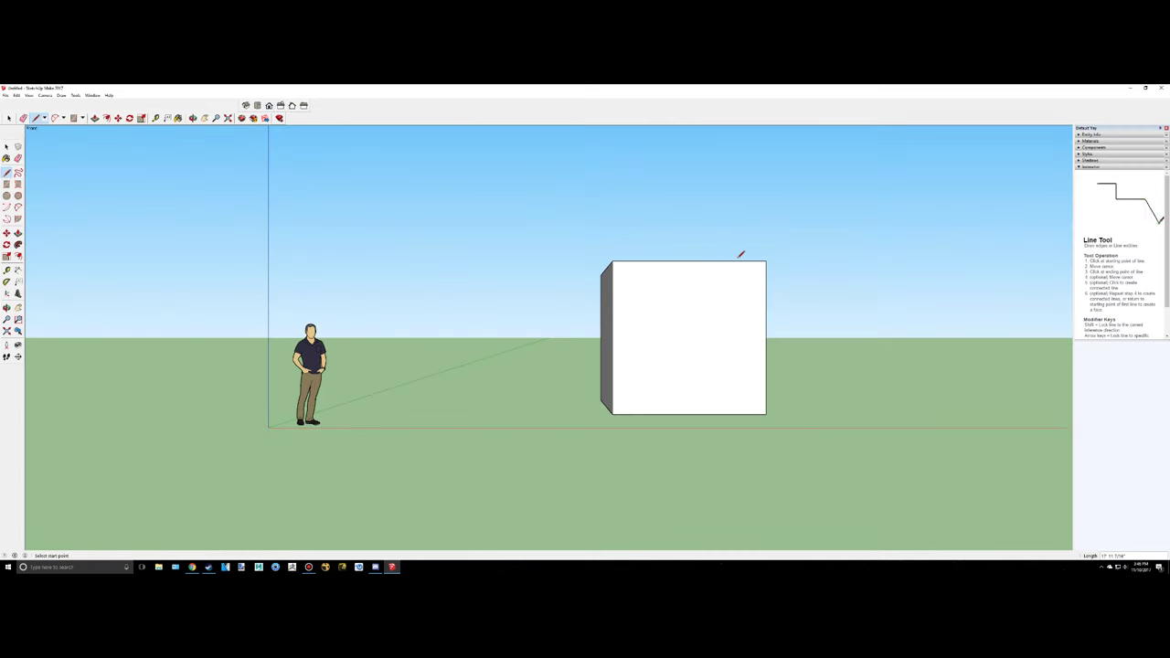
{"action": "middle_click_drag", "start_coordinate": [873, 339], "coordinate": [401, 298], "text": "shift"}
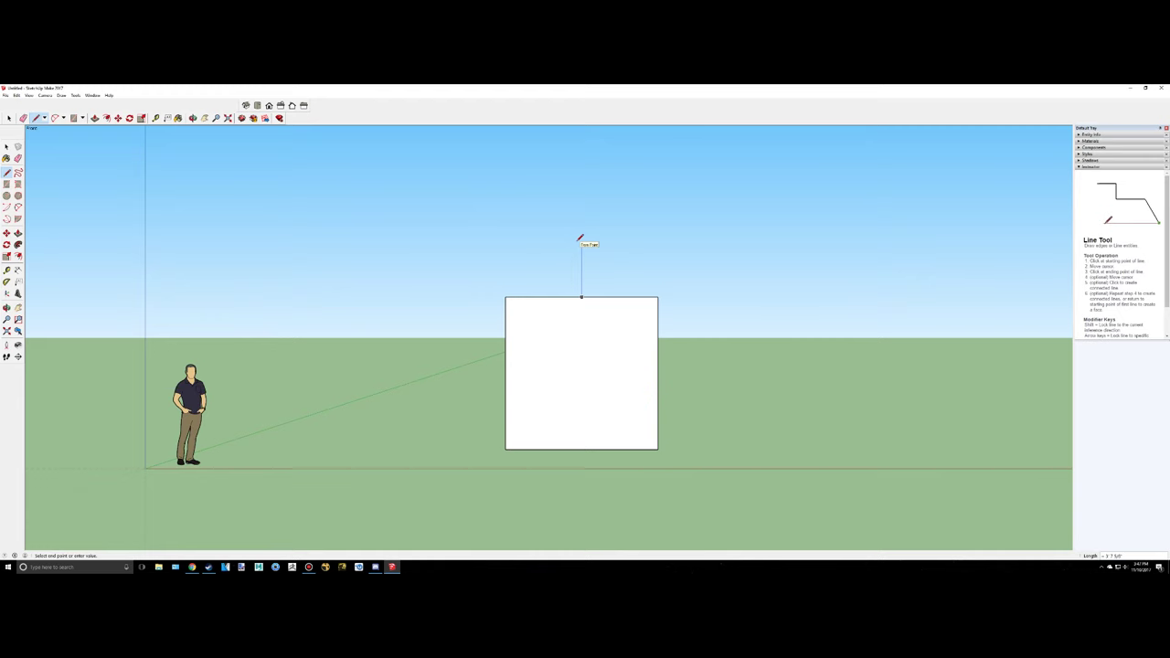
{"action": "type", "text": "1"}
{"action": "left_click", "coordinate": [508, 296]}
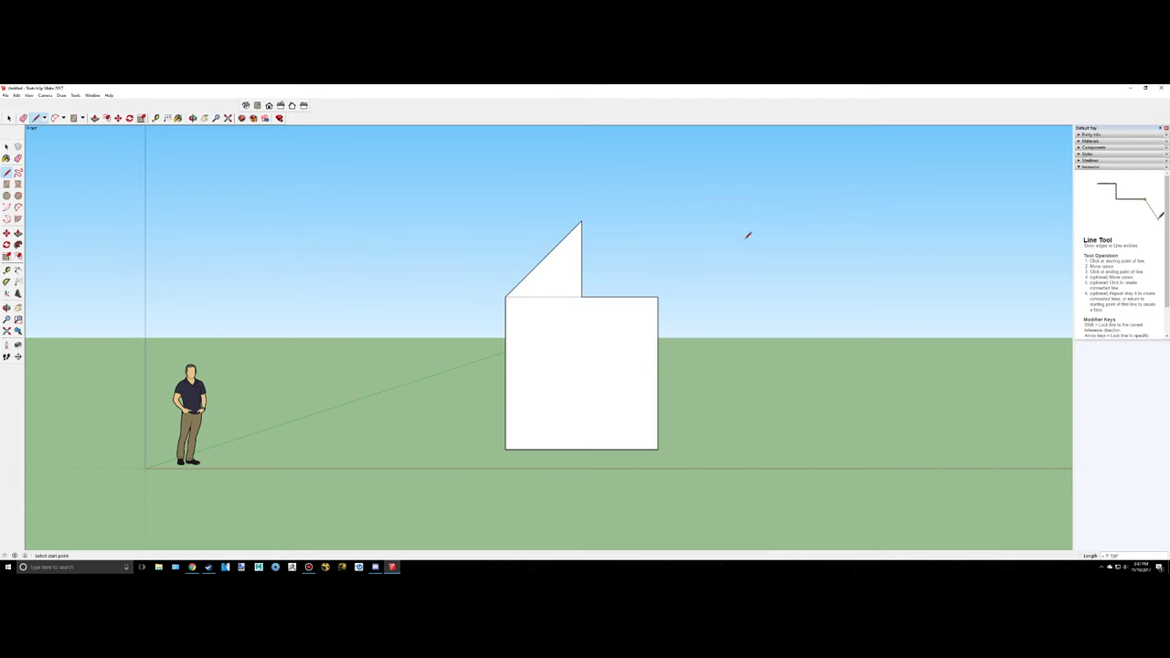
{"action": "middle_click_drag", "start_coordinate": [731, 220], "coordinate": [602, 217]}
{"action": "left_click", "coordinate": [578, 221]}
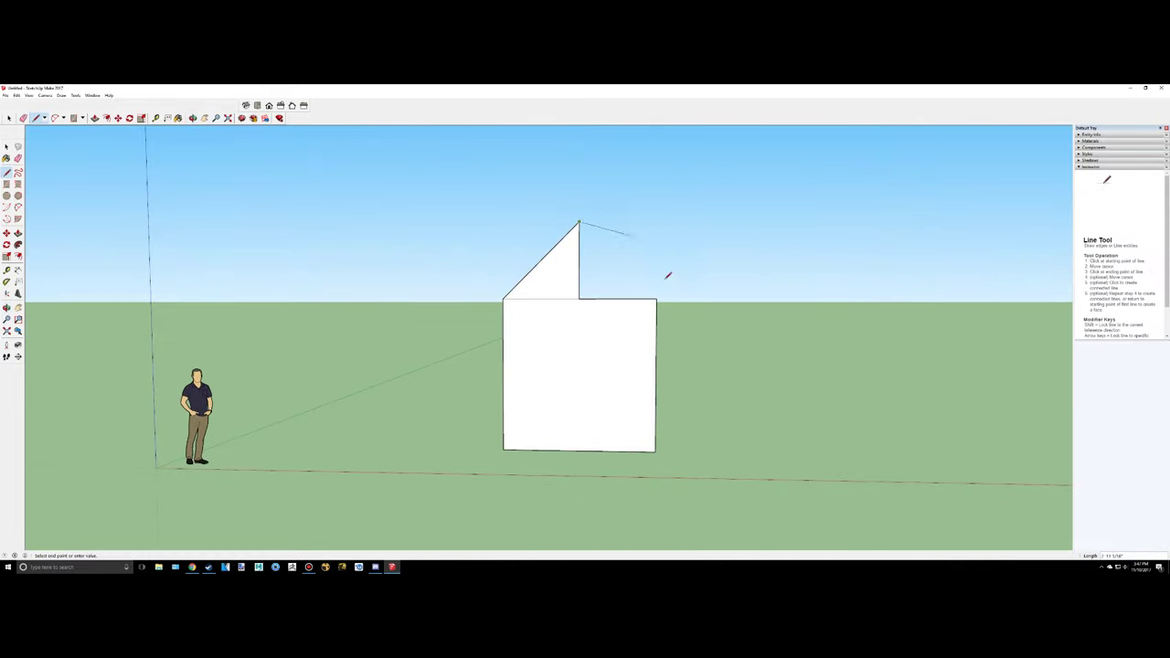
{"action": "left_click", "coordinate": [657, 298]}
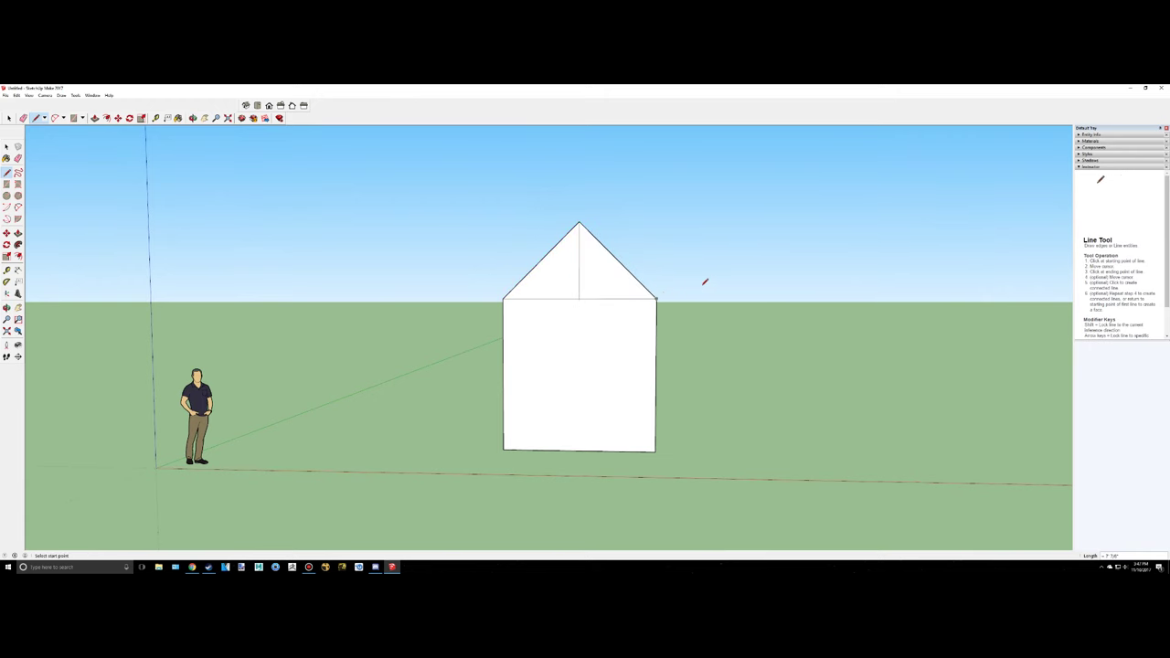
{"action": "middle_click_drag", "start_coordinate": [703, 283], "coordinate": [543, 377]}
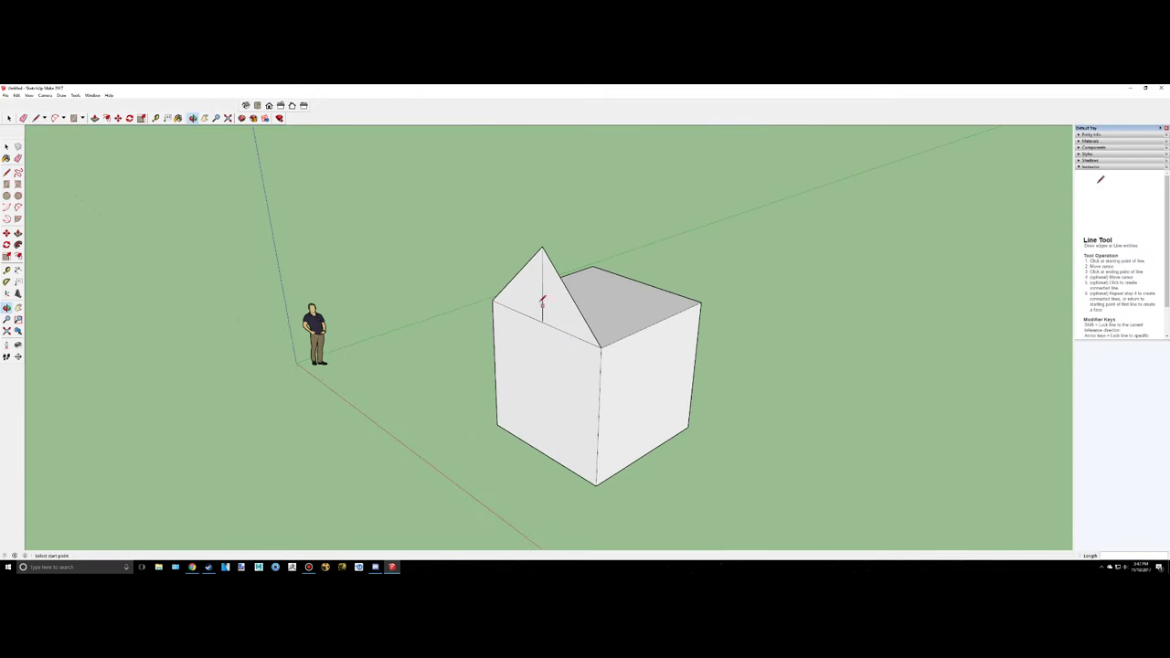
{"action": "mouse_move", "coordinate": [666, 274]}
{"action": "middle_mouse_down"}
{"action": "mouse_move", "coordinate": [695, 313]}
{"action": "mouse_move", "coordinate": [149, 328]}
{"action": "middle_mouse_up"}
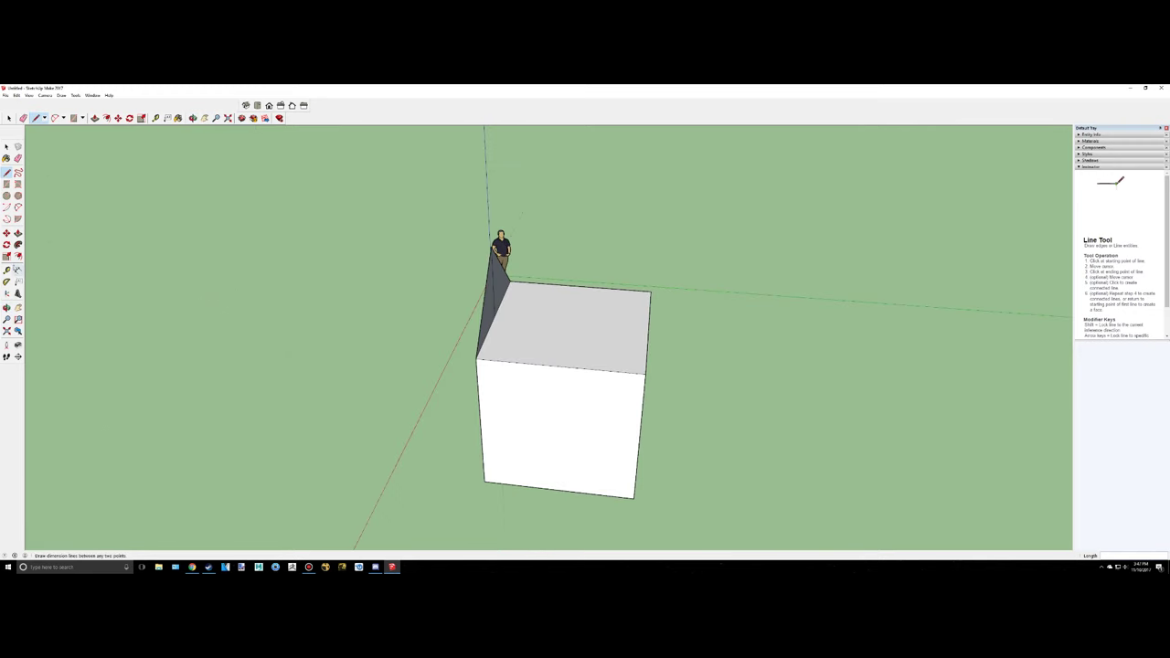
- Push/Pull the triangular gable back to the cube's rear edge to make the roof
{"action": "left_click", "coordinate": [17, 234]}
{"action": "middle_click_drag", "start_coordinate": [246, 274], "coordinate": [484, 302]}
{"action": "left_click", "coordinate": [489, 301]}
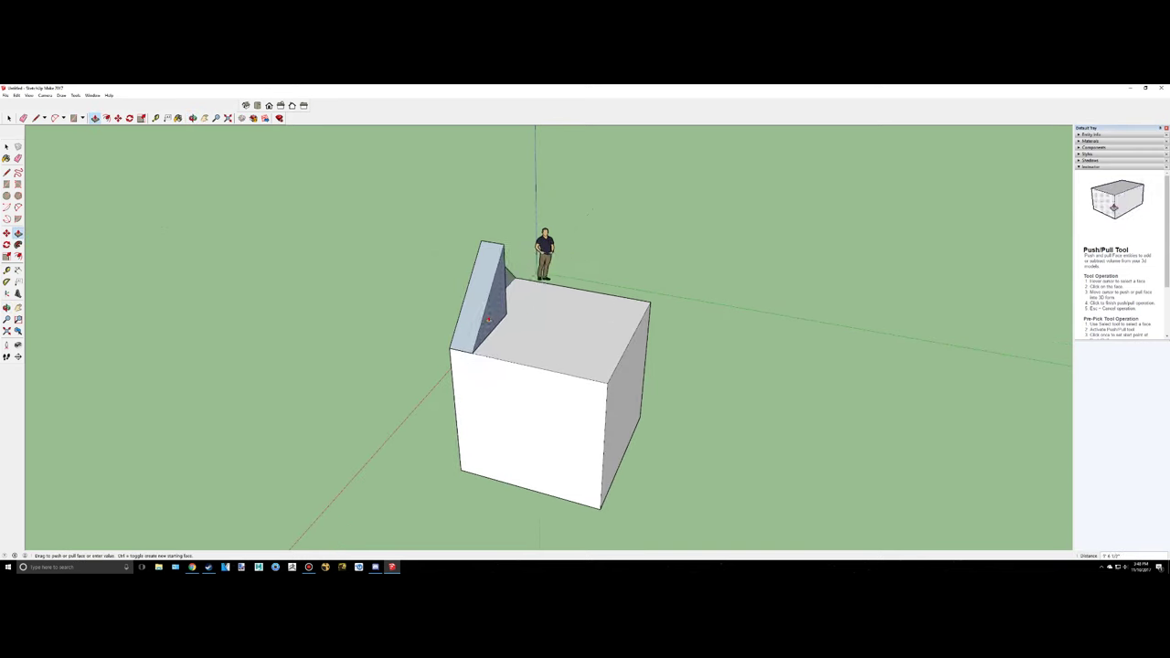
{"action": "middle_click_drag", "start_coordinate": [379, 314], "coordinate": [625, 274]}
{"action": "scroll", "coordinate": [625, 275], "scroll_direction": "down", "scroll_amount": 3}
{"action": "scroll", "coordinate": [608, 279], "scroll_direction": "up", "scroll_amount": 6}
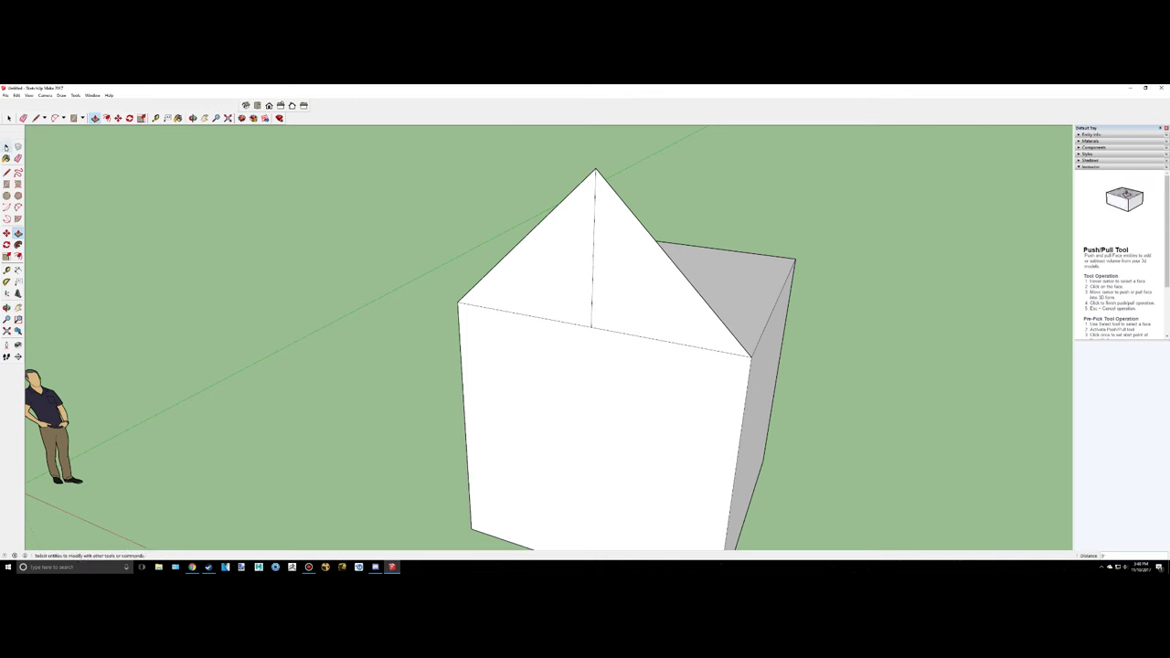
- Select the vertical centre line on the front gable and zoom to inspect it
{"action": "left_click", "coordinate": [7, 146]}
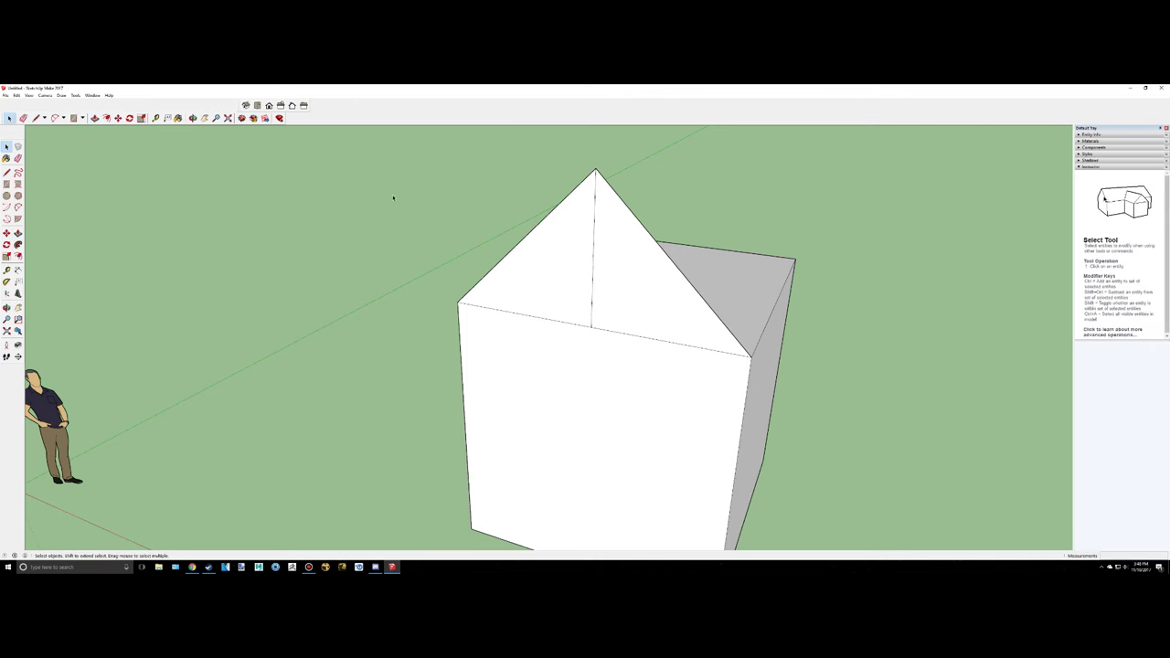
{"action": "left_click", "coordinate": [594, 254]}
{"action": "left_click", "coordinate": [677, 267]}
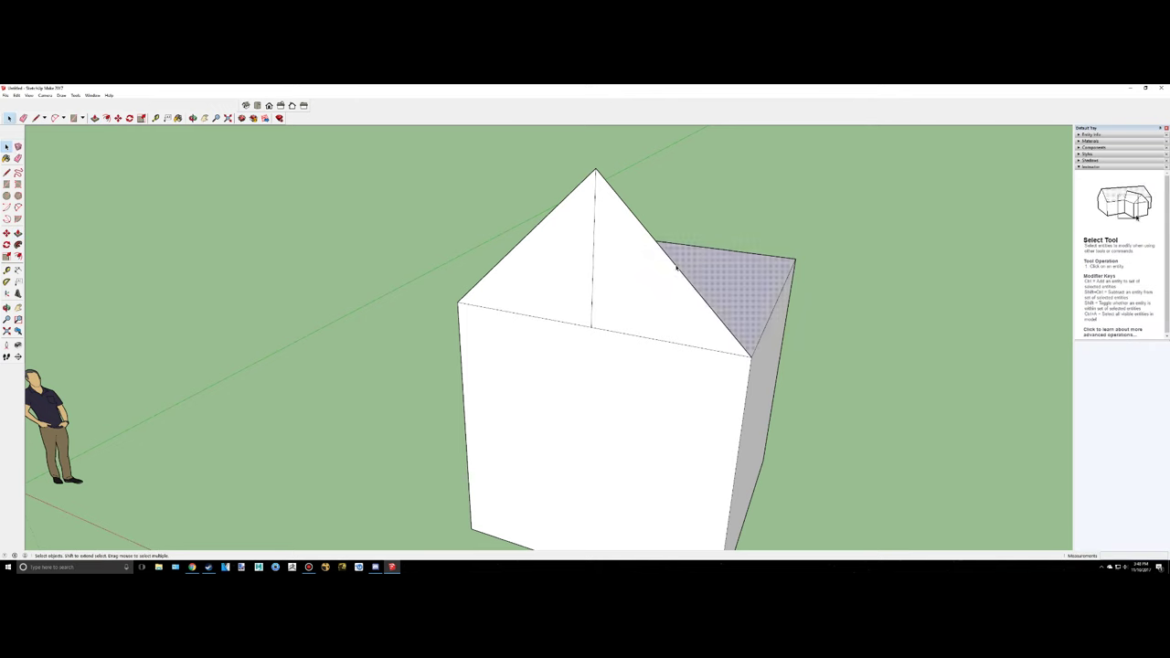
{"action": "left_click", "coordinate": [595, 271]}
{"action": "scroll", "coordinate": [680, 276], "scroll_direction": "up", "scroll_amount": 1}
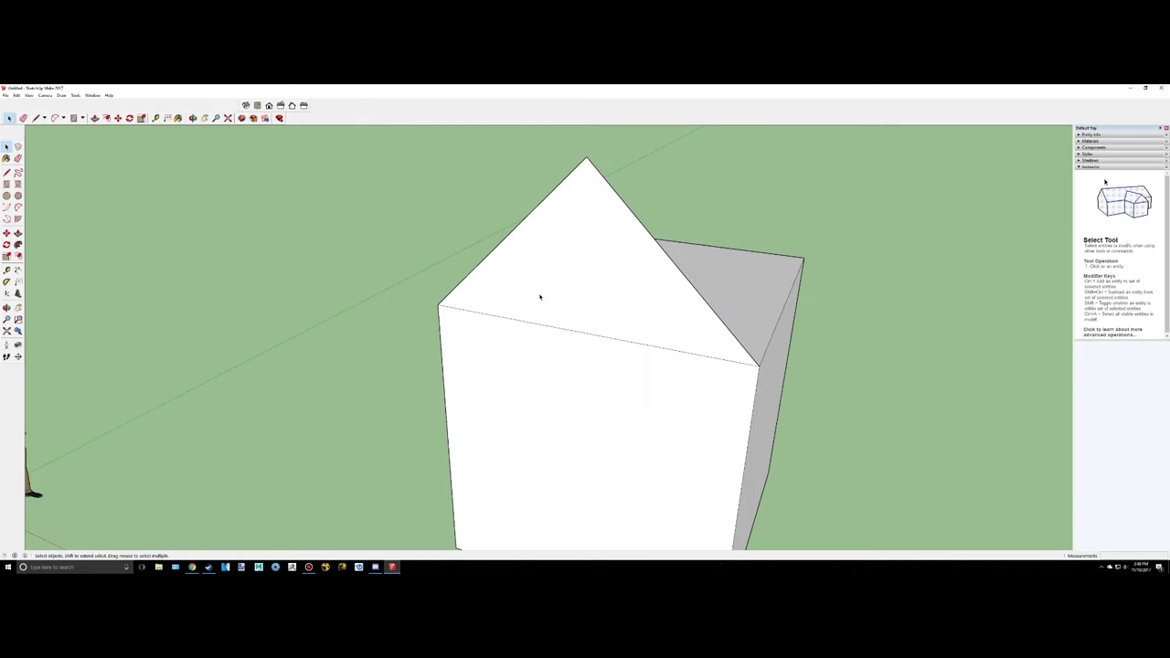
{"action": "scroll", "coordinate": [427, 297], "scroll_direction": "up", "scroll_amount": 3}
{"action": "scroll", "coordinate": [428, 295], "scroll_direction": "down", "scroll_amount": 4}
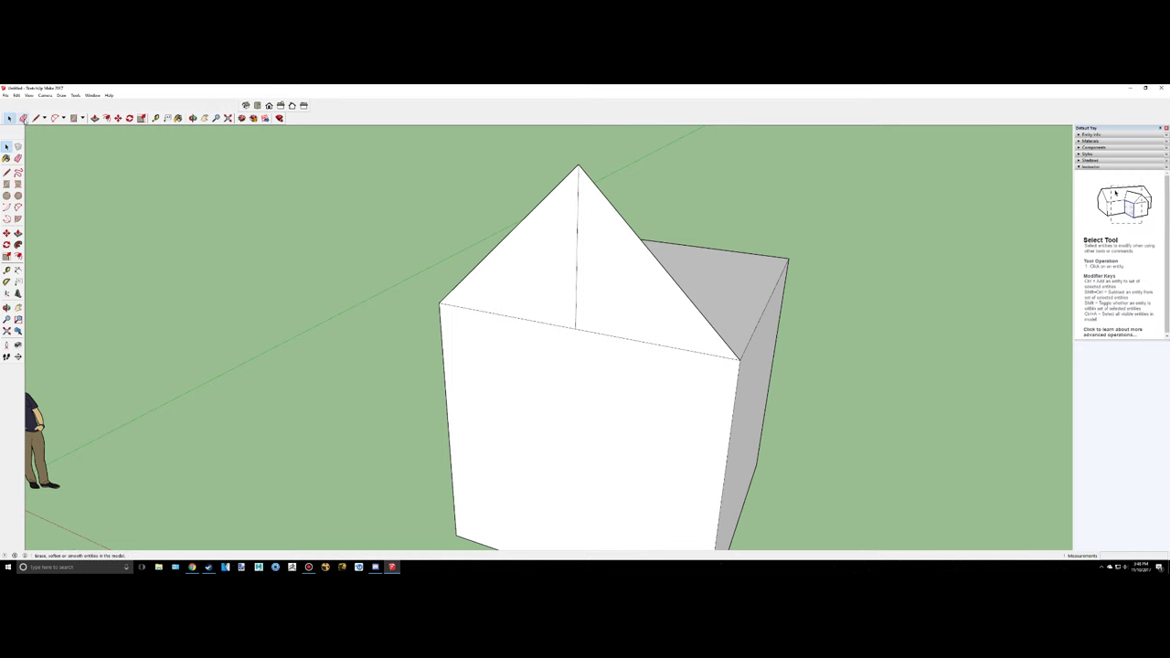
- Erase the vertical line inside the front gable, undoing the accidental face erasures
{"action": "left_click", "coordinate": [22, 118]}
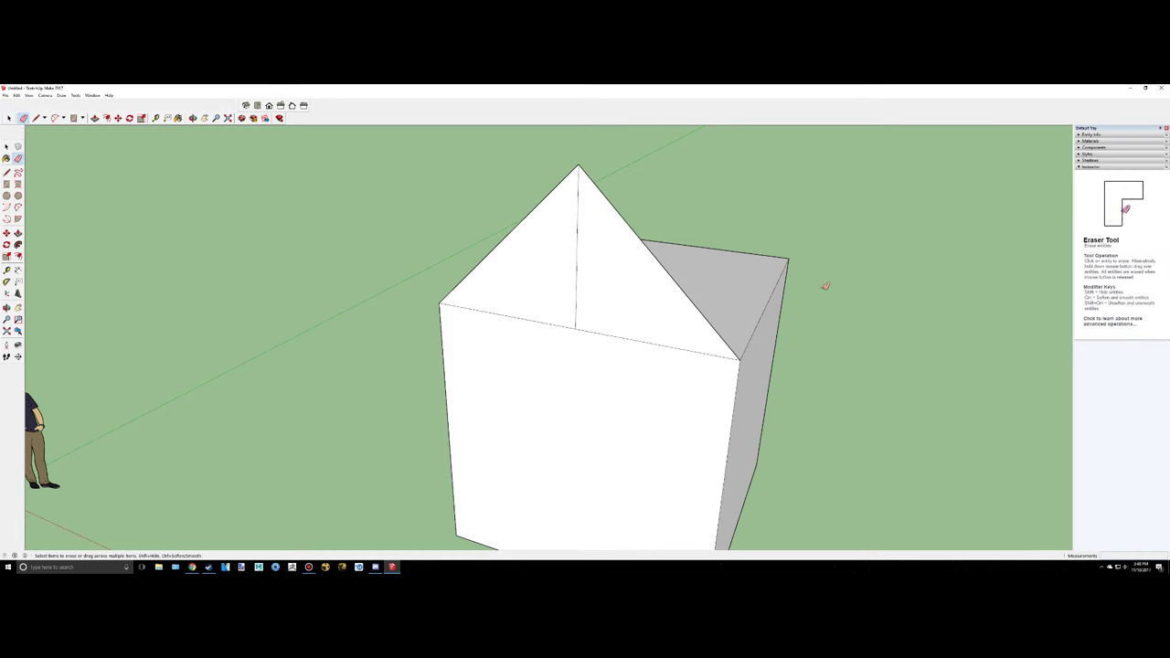
{"action": "middle_click_drag", "start_coordinate": [864, 327], "coordinate": [749, 324]}
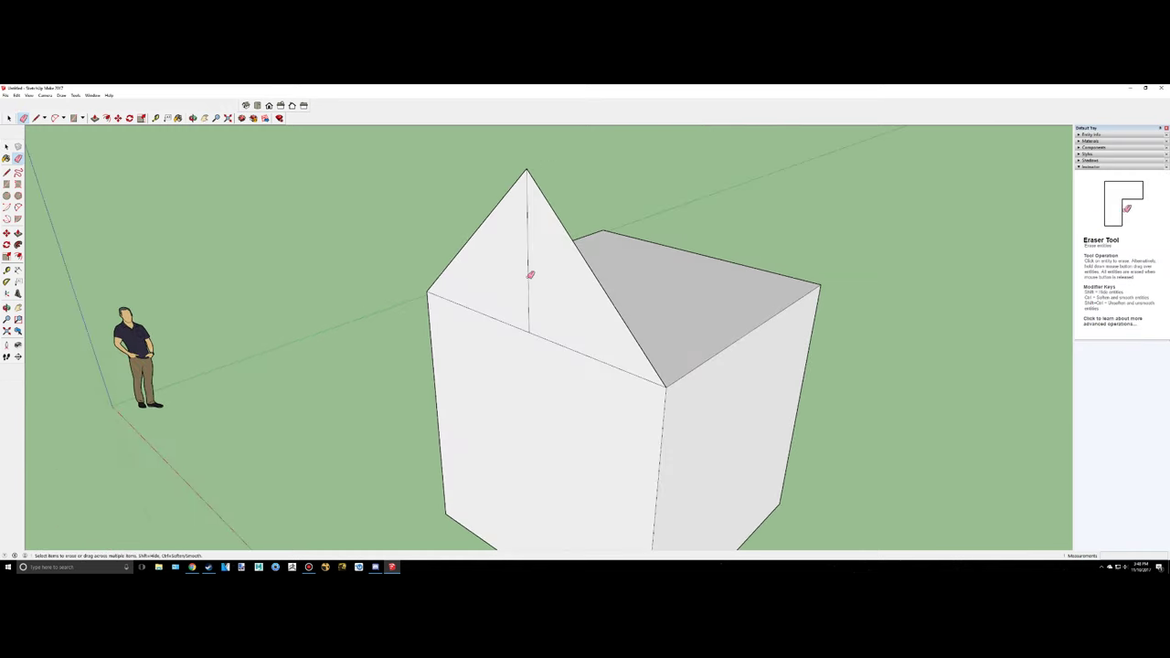
{"action": "left_click", "coordinate": [530, 270]}
{"action": "left_click_drag", "start_coordinate": [802, 278], "coordinate": [880, 378]}
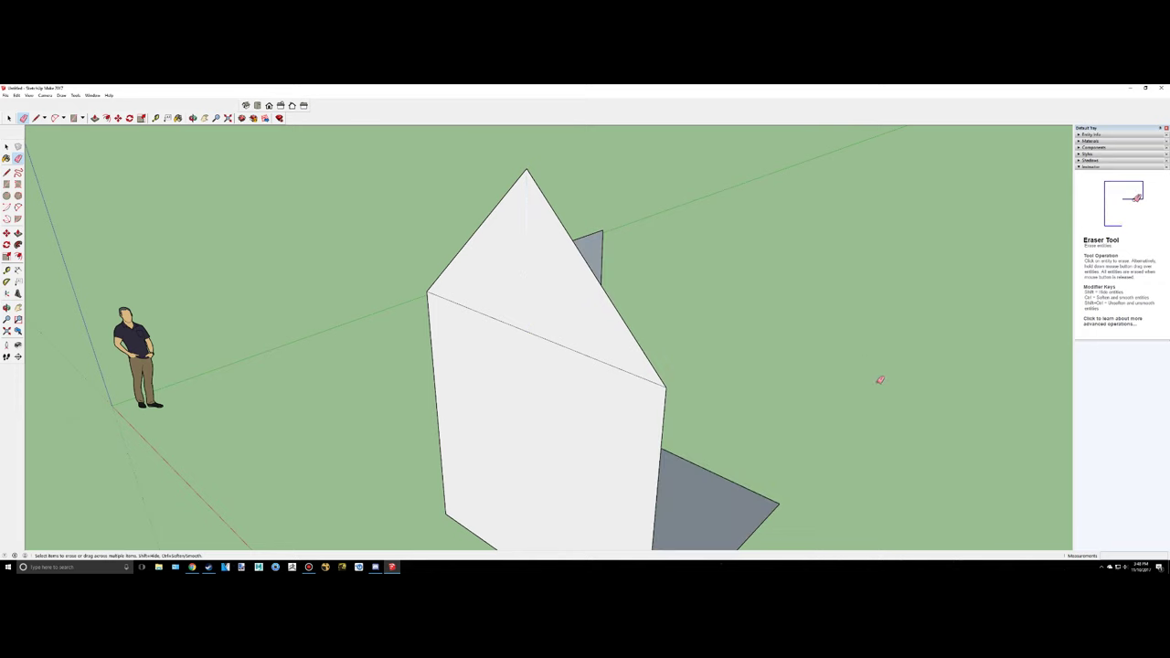
{"action": "left_click", "coordinate": [521, 330]}
{"action": "key", "text": "ctrl+z"}
{"action": "key", "text": "ctrl+z"}
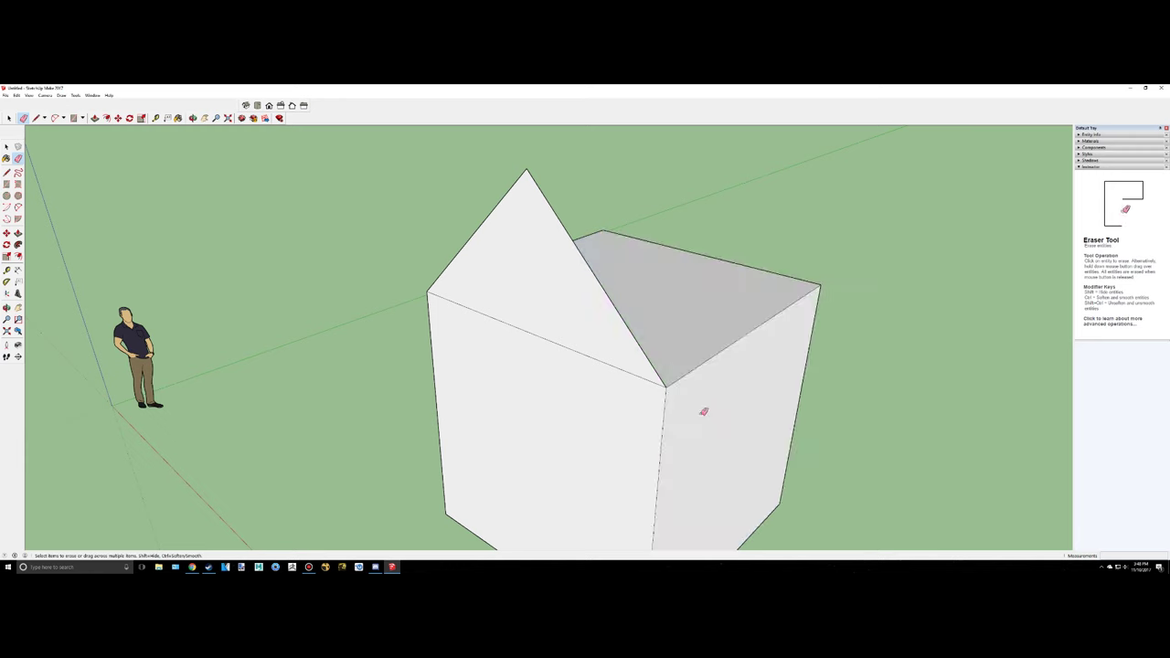
- Erase the leftover edge at the roof-and-wall corner and orbit to check the gable
{"action": "scroll", "coordinate": [708, 398], "scroll_direction": "up", "scroll_amount": 1}
{"action": "scroll", "coordinate": [702, 355], "scroll_direction": "down", "scroll_amount": 4}
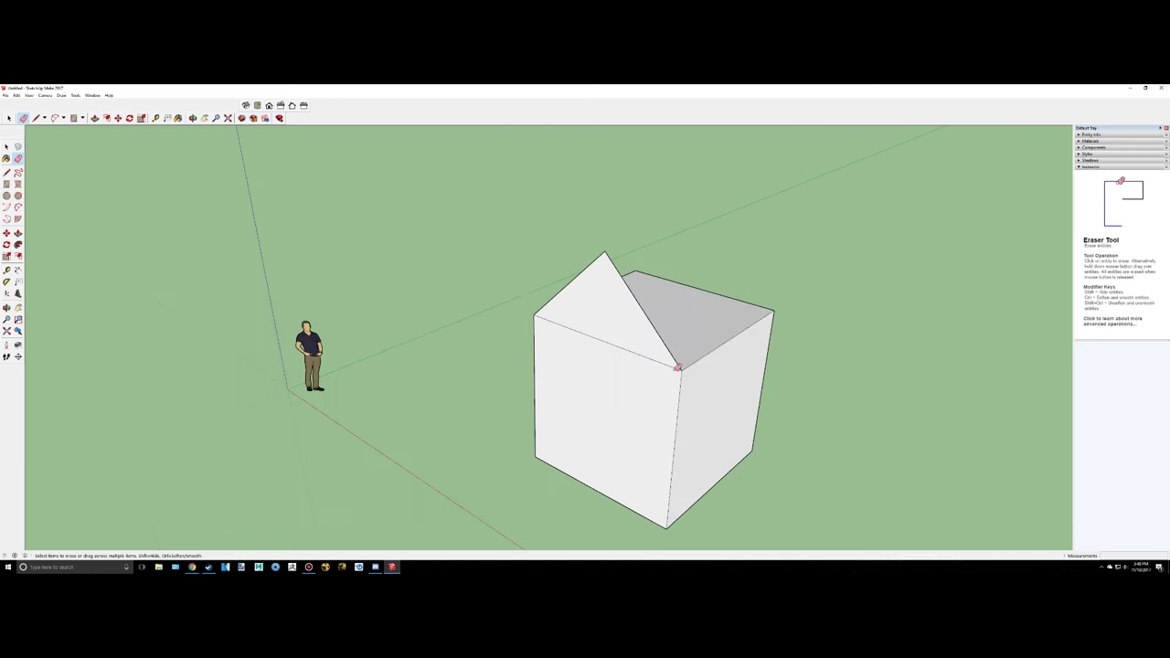
{"action": "left_click", "coordinate": [683, 367]}
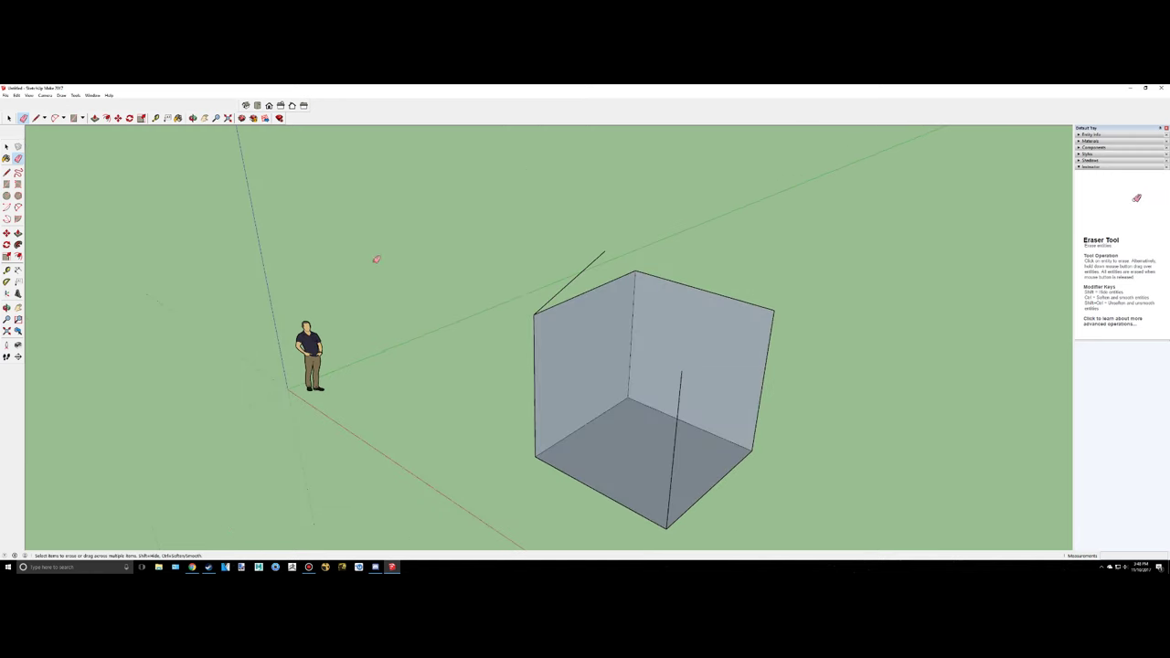
{"action": "mouse_move", "coordinate": [375, 260]}
{"action": "middle_mouse_down"}
{"action": "mouse_move", "coordinate": [649, 271]}
{"action": "mouse_move", "coordinate": [418, 271]}
{"action": "mouse_move", "coordinate": [279, 250]}
{"action": "mouse_move", "coordinate": [468, 268]}
{"action": "middle_mouse_up"}
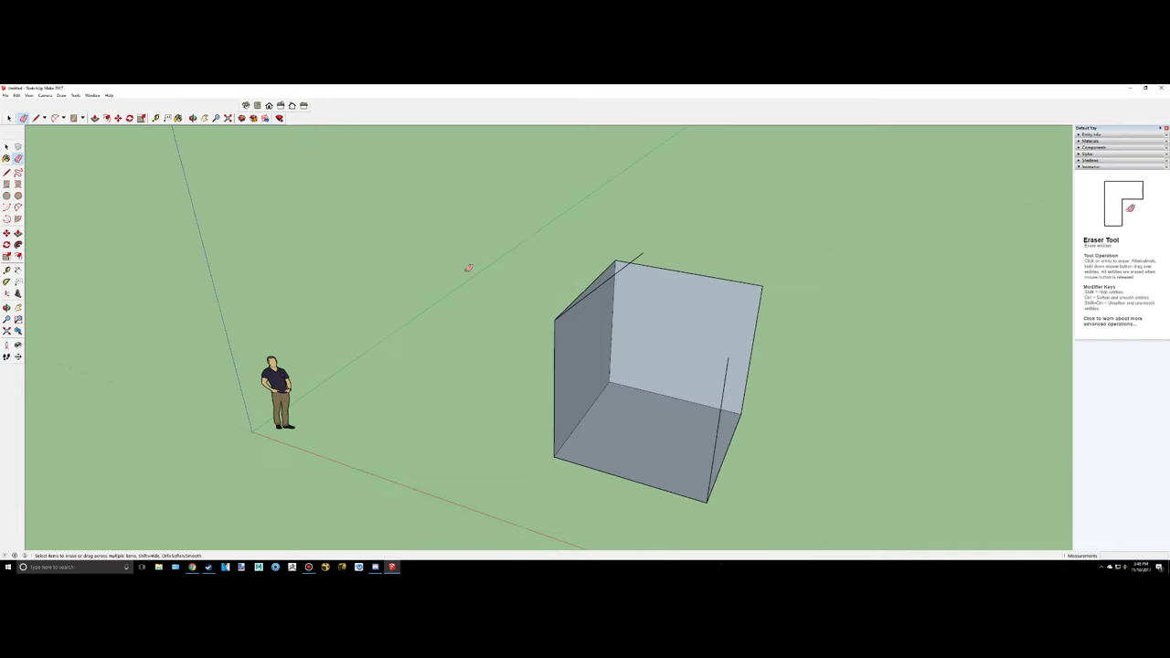
{"action": "scroll", "coordinate": [579, 256], "scroll_direction": "down", "scroll_amount": 2}
{"action": "scroll", "coordinate": [689, 265], "scroll_direction": "up", "scroll_amount": 6}
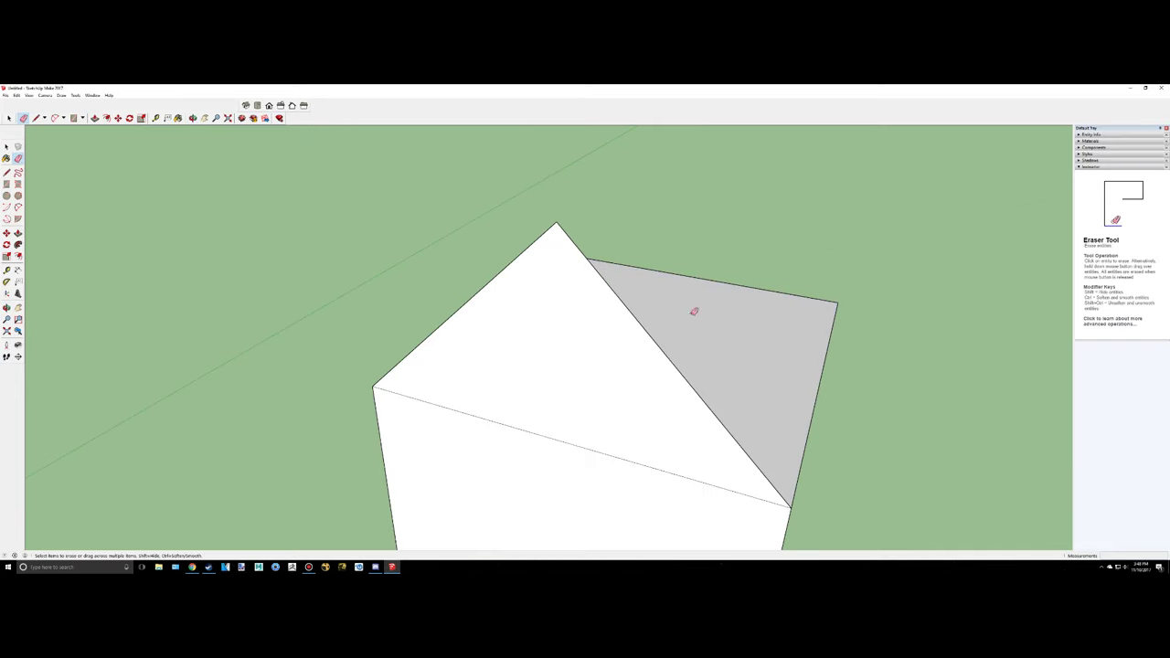
{"action": "left_click", "coordinate": [6, 146]}
- Push/Pull the triangular gable face across the top of the cube, adjusting the roof's depth
{"action": "left_click", "coordinate": [572, 360]}
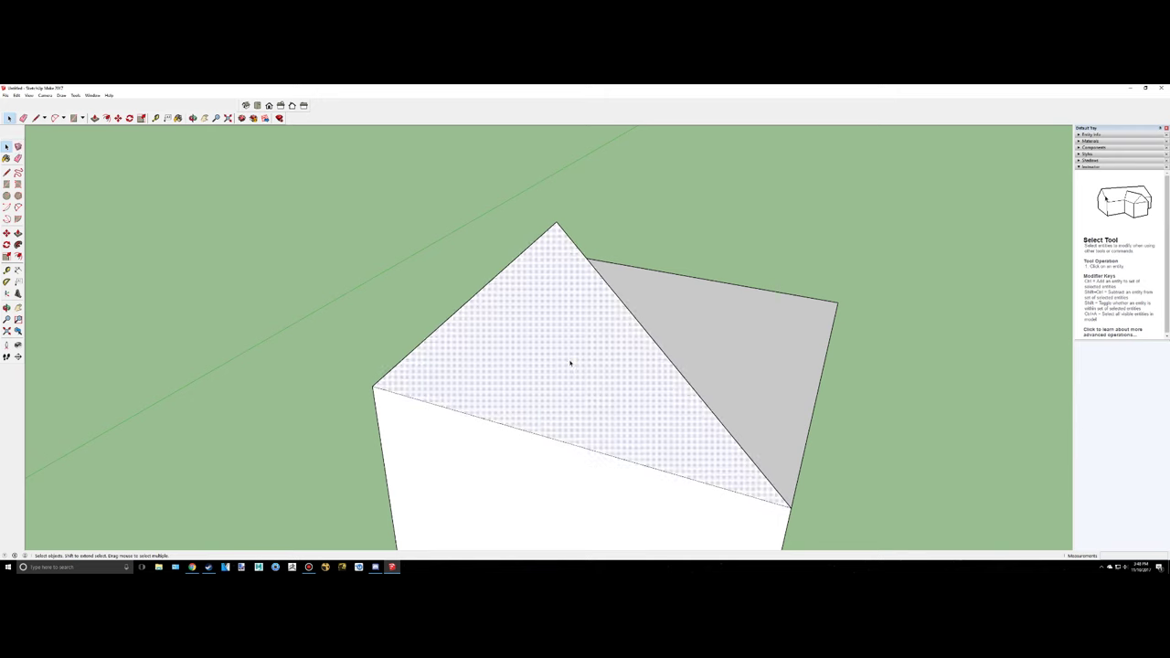
{"action": "scroll", "coordinate": [702, 337], "scroll_direction": "down", "scroll_amount": 3}
{"action": "middle_click_drag", "start_coordinate": [267, 292], "coordinate": [332, 311]}
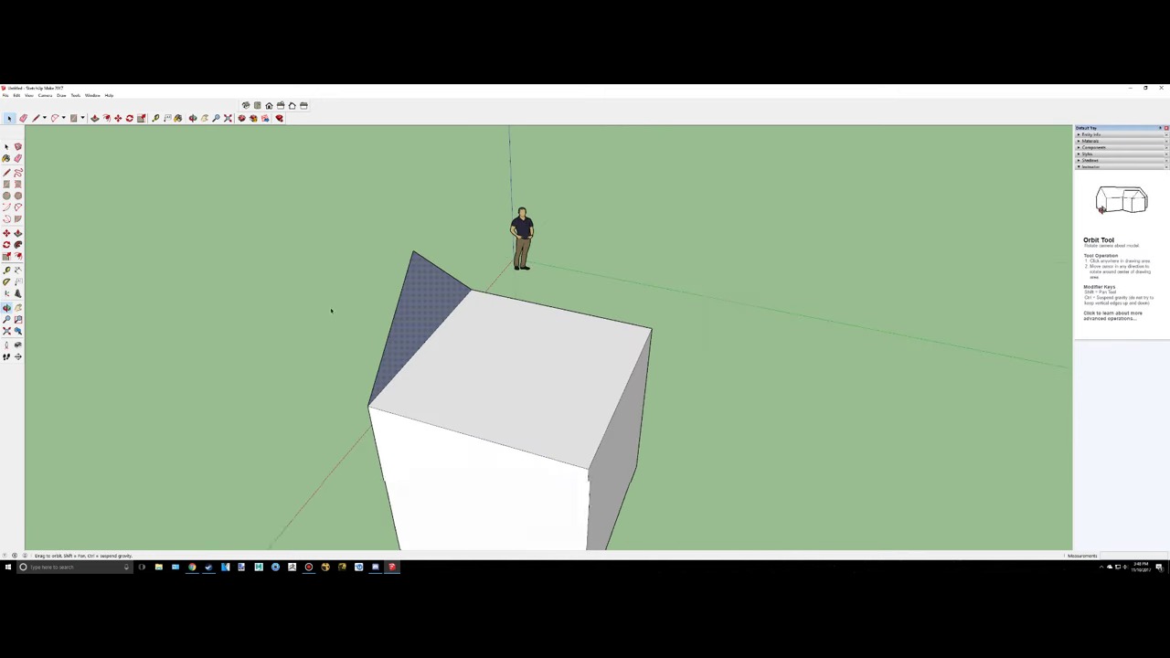
{"action": "left_click", "coordinate": [17, 234]}
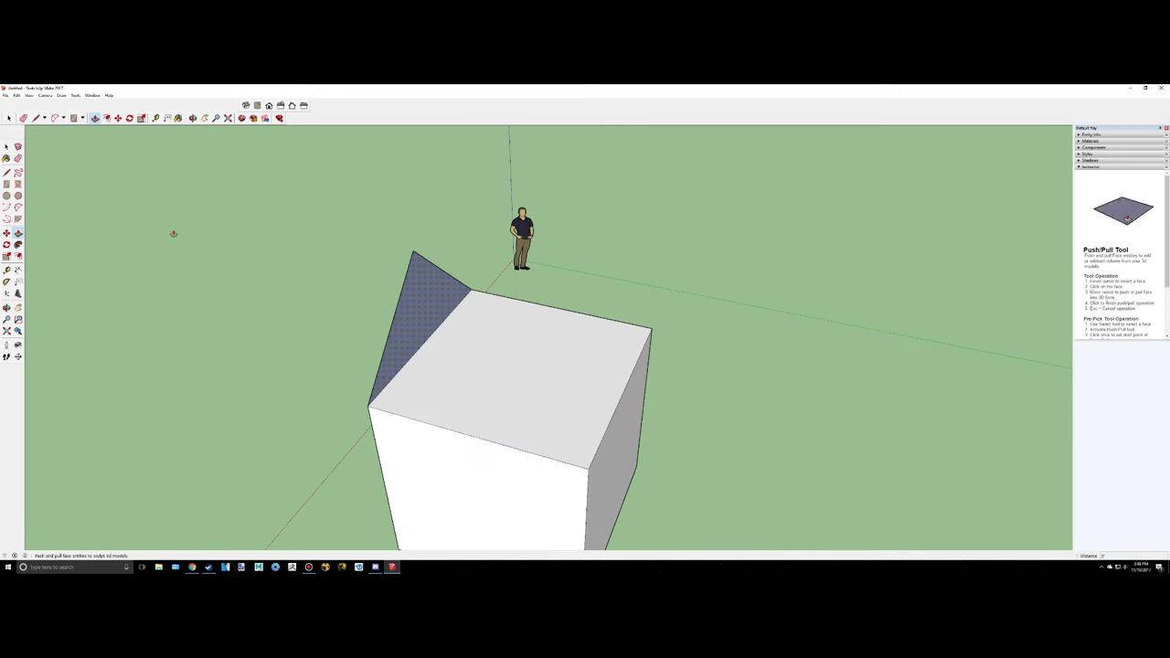
{"action": "mouse_move", "coordinate": [417, 312]}
{"action": "left_mouse_down"}
{"action": "mouse_move", "coordinate": [518, 335]}
{"action": "mouse_move", "coordinate": [622, 382]}
{"action": "mouse_move", "coordinate": [464, 341]}
{"action": "left_mouse_up"}
{"action": "middle_click_drag", "start_coordinate": [465, 341], "coordinate": [606, 334]}
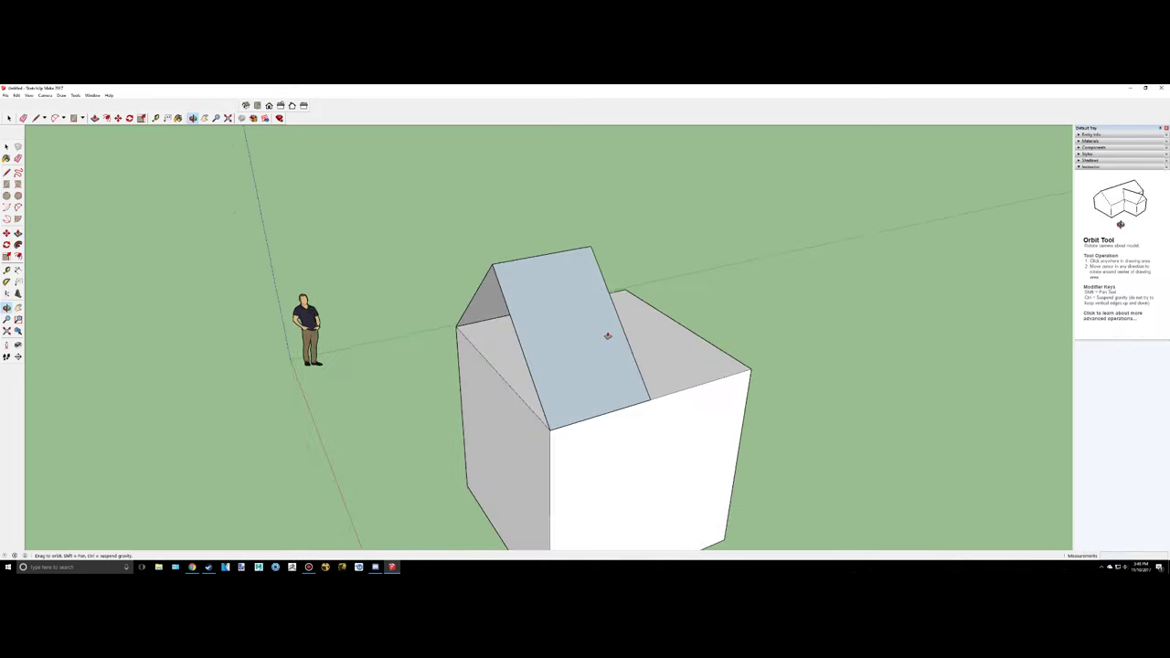
{"action": "left_click_drag", "start_coordinate": [629, 332], "coordinate": [674, 334]}
- Extend the gable extrusion to the cube's back edge and view the house from ground level
{"action": "middle_click_drag", "start_coordinate": [674, 335], "coordinate": [418, 368]}
{"action": "mouse_move", "coordinate": [435, 363]}
{"action": "left_mouse_down"}
{"action": "mouse_move", "coordinate": [564, 414]}
{"action": "mouse_move", "coordinate": [522, 392]}
{"action": "mouse_move", "coordinate": [456, 310]}
{"action": "mouse_move", "coordinate": [539, 342]}
{"action": "mouse_move", "coordinate": [427, 297]}
{"action": "left_mouse_up"}
{"action": "middle_click_drag", "start_coordinate": [286, 257], "coordinate": [539, 329]}
{"action": "left_click_drag", "start_coordinate": [543, 330], "coordinate": [696, 359]}
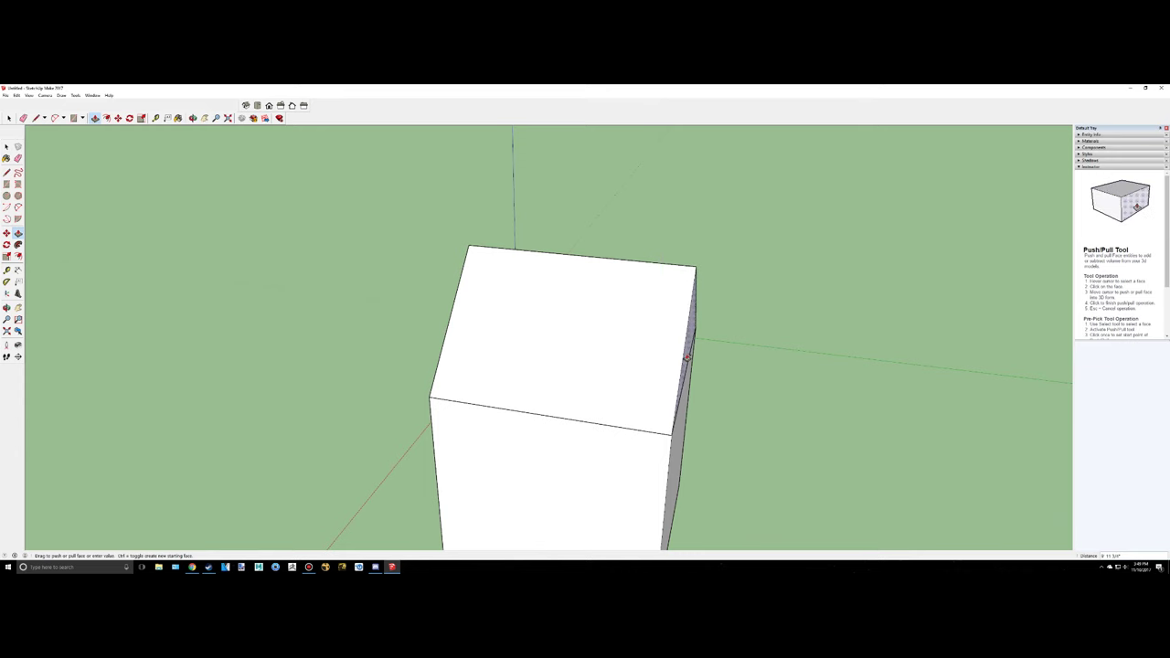
{"action": "scroll", "coordinate": [685, 358], "scroll_direction": "up", "scroll_amount": 3}
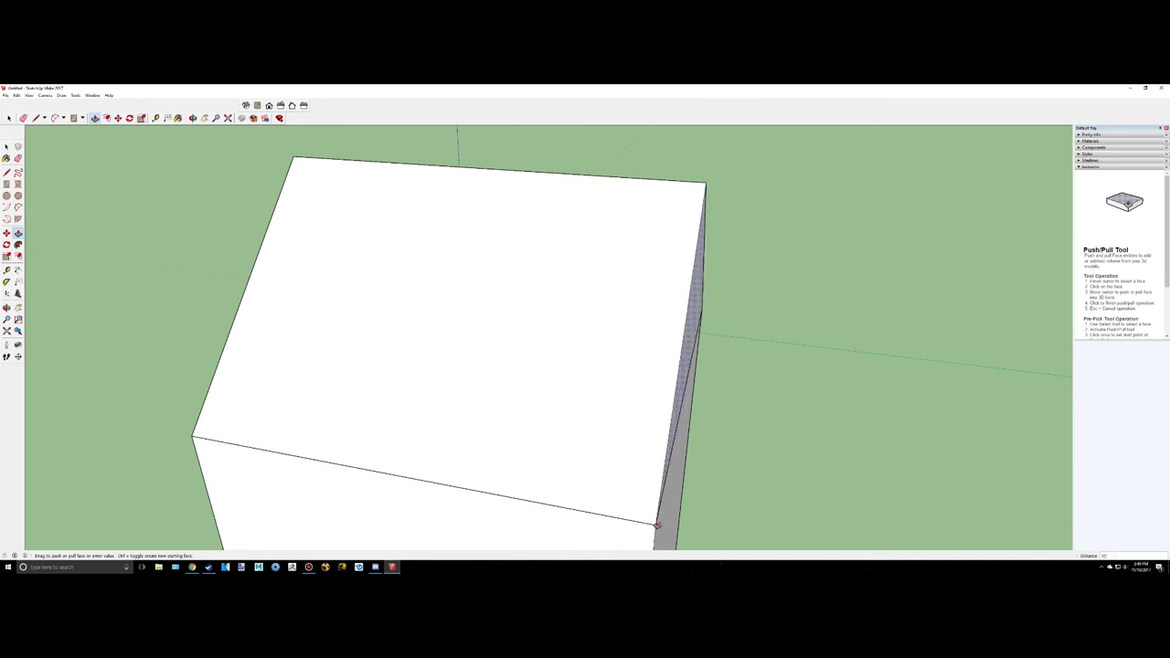
{"action": "left_click", "coordinate": [659, 523]}
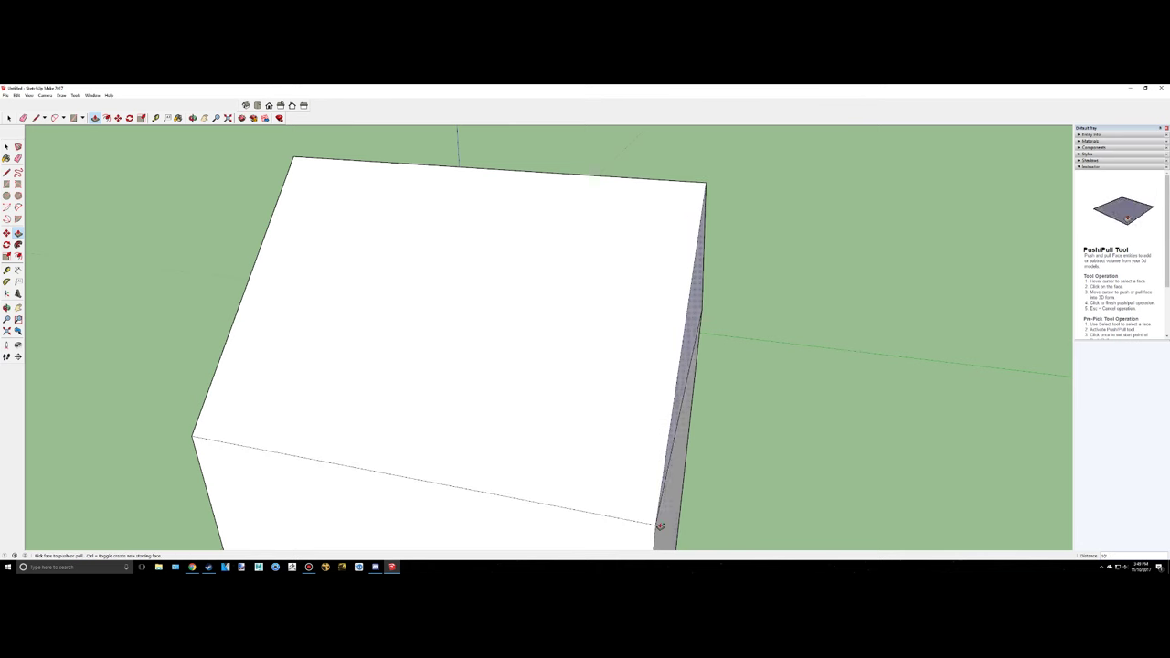
{"action": "middle_click_drag", "start_coordinate": [287, 305], "coordinate": [1020, 433]}
- Reverse the front gable face so its white side shows, then deselect and orbit around the house
{"action": "left_click", "coordinate": [5, 147]}
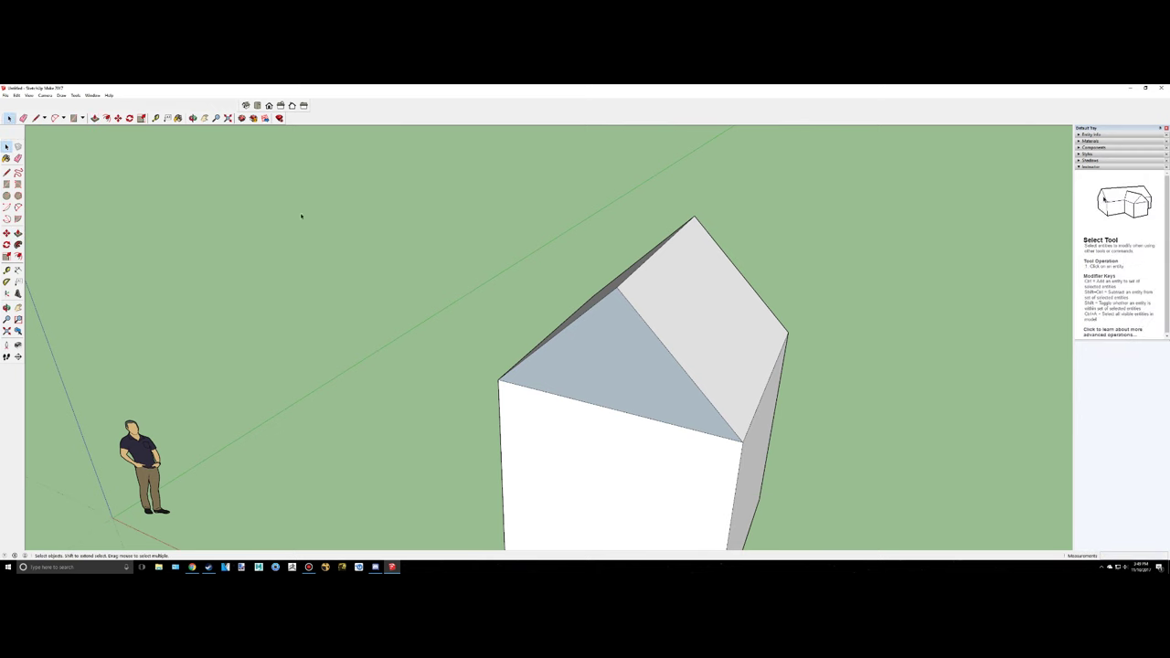
{"action": "left_click", "coordinate": [603, 340]}
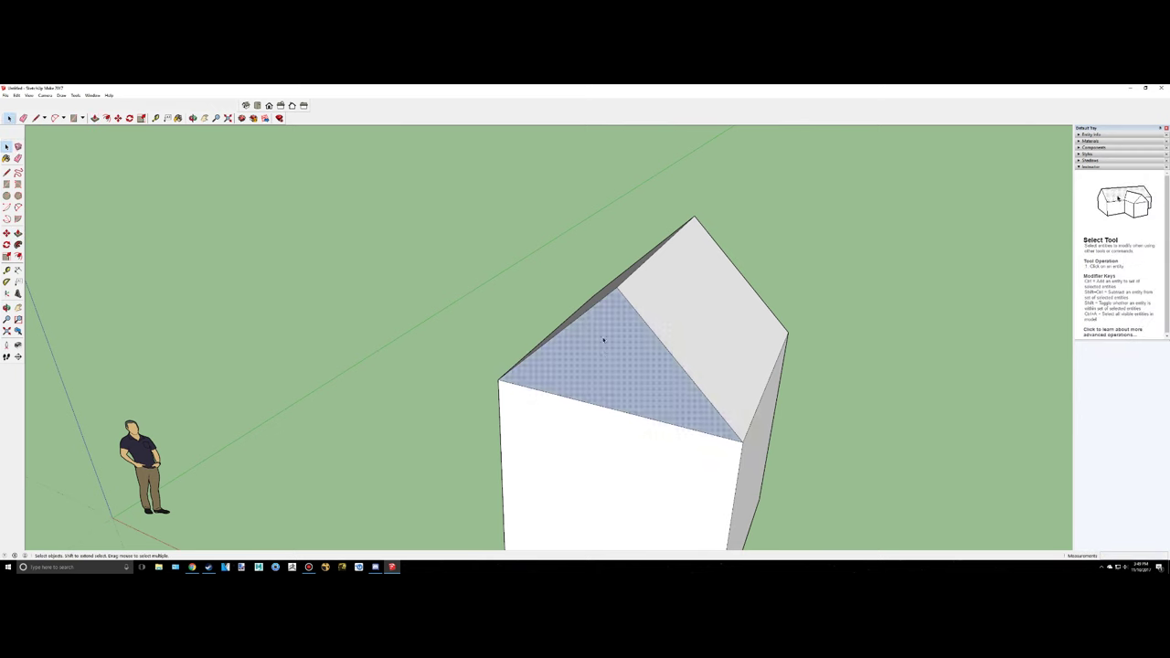
{"action": "right_click", "coordinate": [618, 357]}
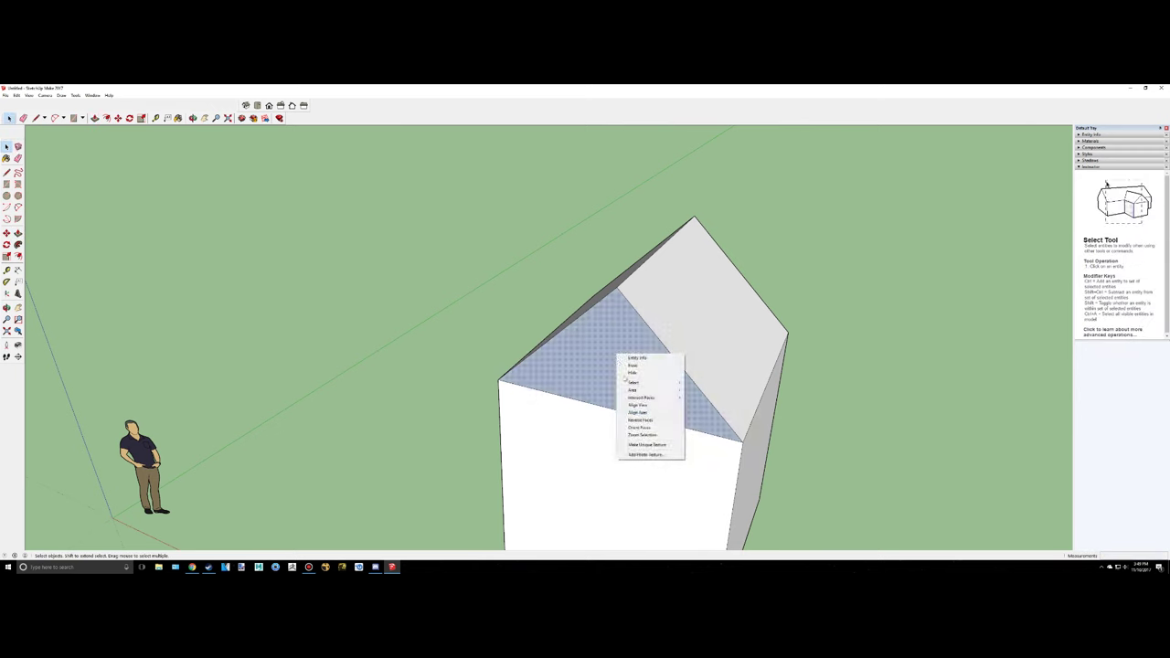
{"action": "left_click", "coordinate": [645, 420]}
{"action": "left_click", "coordinate": [839, 397]}
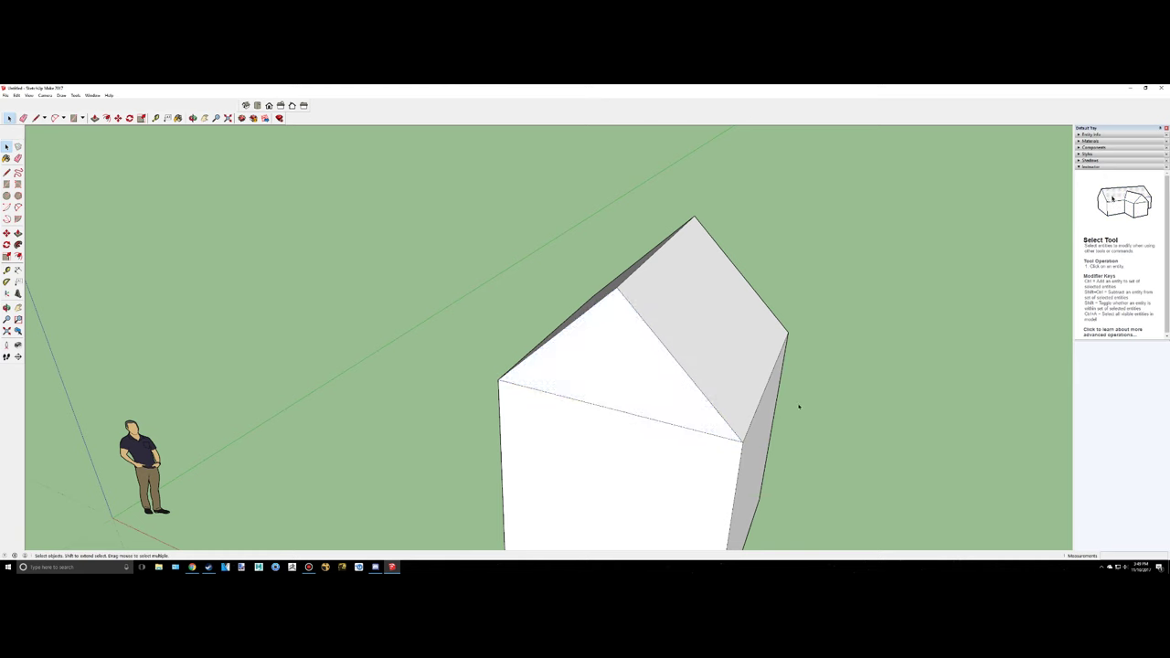
{"action": "scroll", "coordinate": [798, 405], "scroll_direction": "down", "scroll_amount": 5}
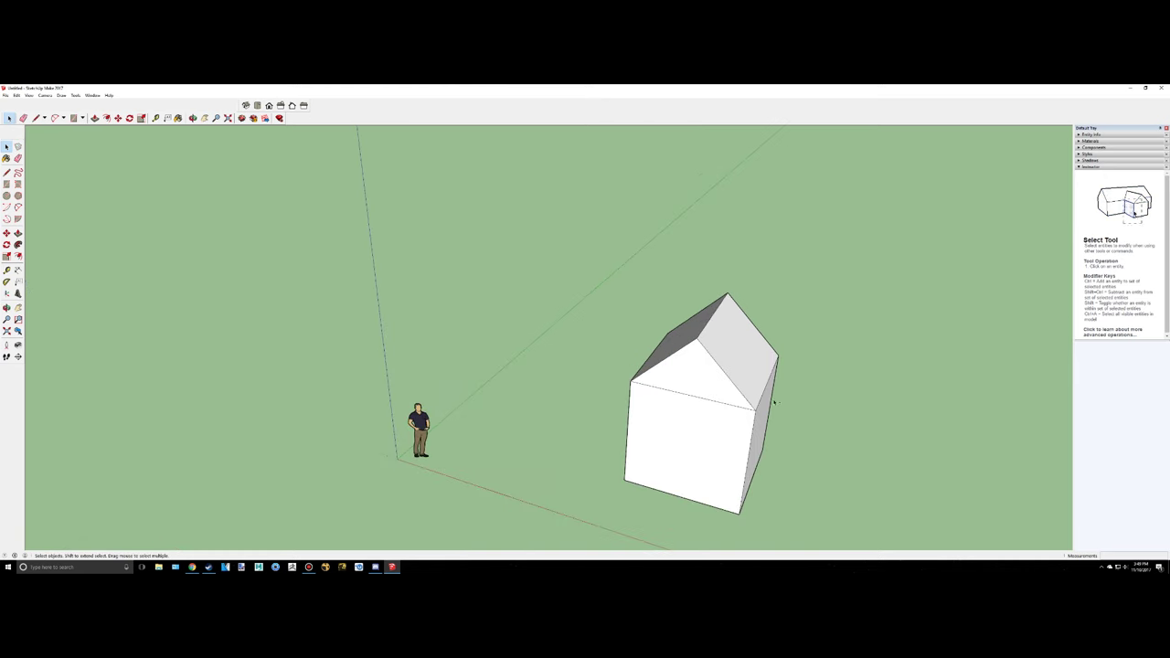
{"action": "middle_click_drag", "start_coordinate": [775, 402], "coordinate": [702, 407]}
{"action": "key", "text": "space"}
{"action": "scroll", "coordinate": [665, 394], "scroll_direction": "up", "scroll_amount": 2}
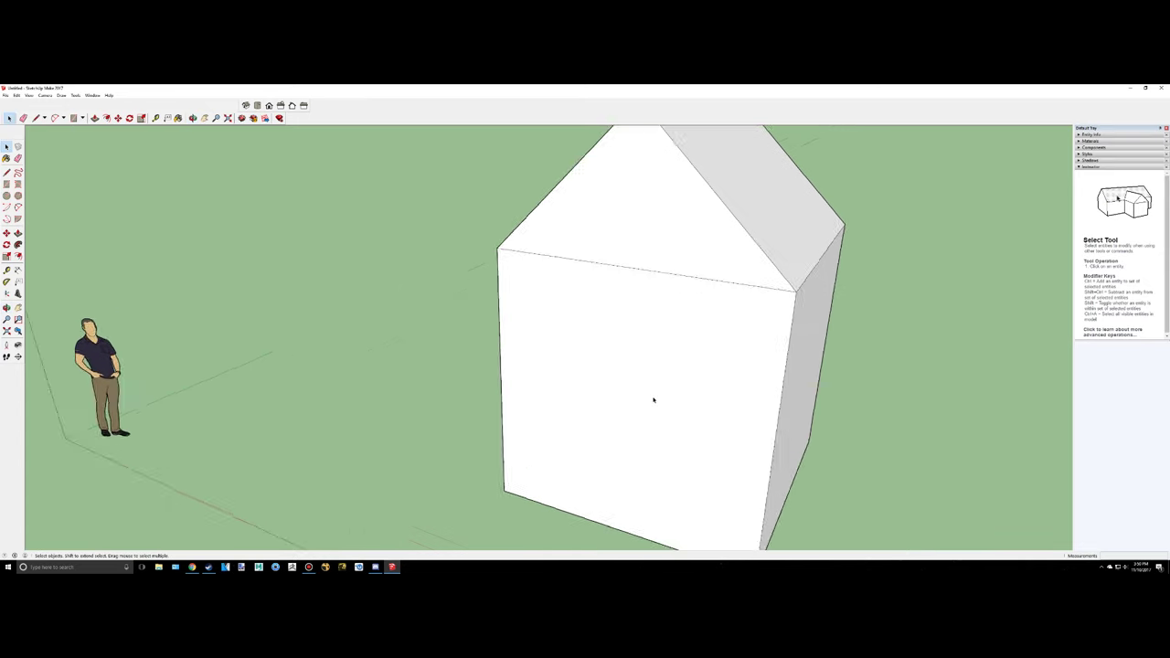
{"action": "scroll", "coordinate": [652, 397], "scroll_direction": "down", "scroll_amount": 3}
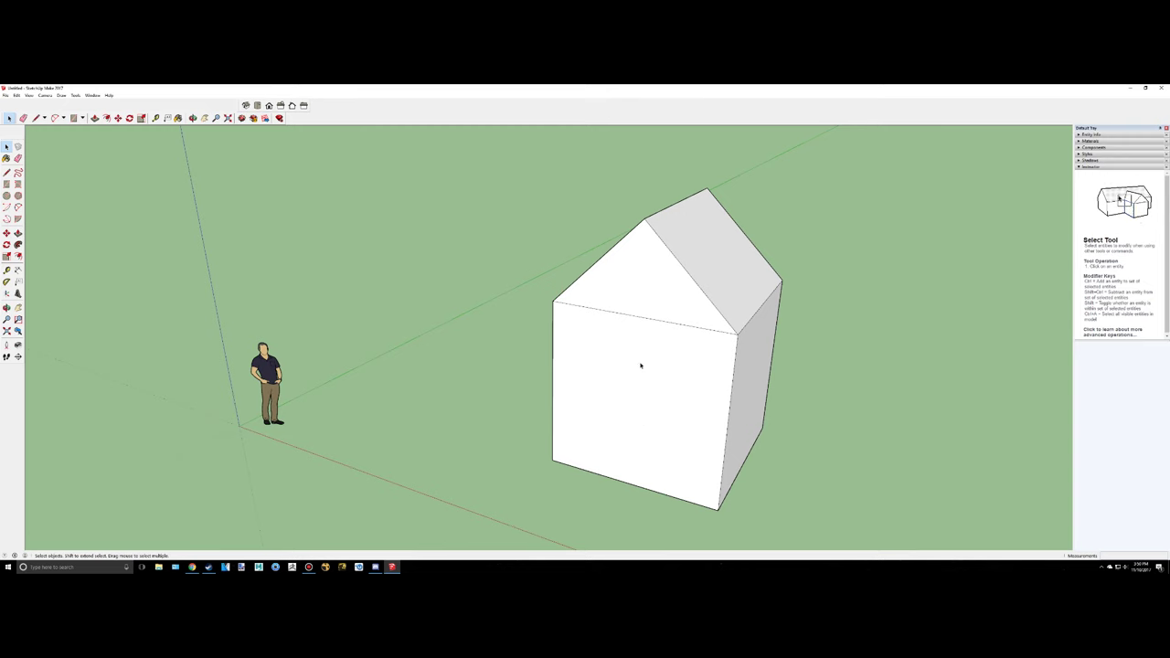
{"action": "scroll", "coordinate": [717, 398], "scroll_direction": "up", "scroll_amount": 1}
{"action": "scroll", "coordinate": [723, 417], "scroll_direction": "down", "scroll_amount": 1}
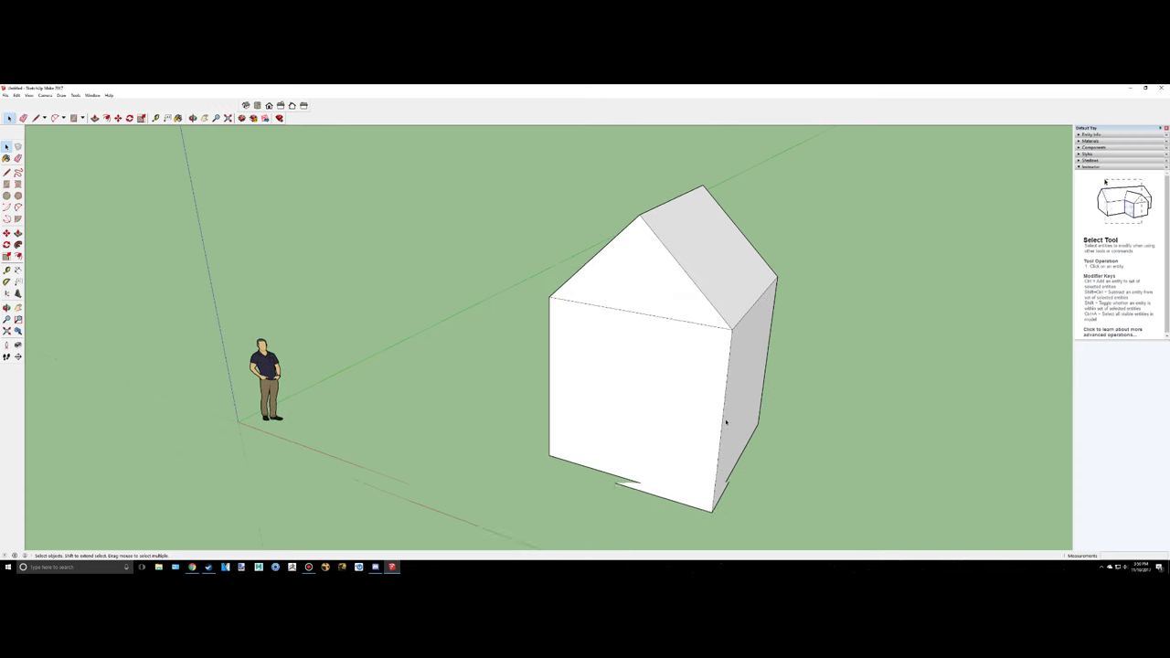
{"action": "scroll", "coordinate": [700, 418], "scroll_direction": "down", "scroll_amount": 1}
{"action": "mouse_move", "coordinate": [800, 450]}
{"action": "middle_mouse_down"}
{"action": "mouse_move", "coordinate": [606, 363]}
{"action": "mouse_move", "coordinate": [840, 433]}
{"action": "mouse_move", "coordinate": [825, 478]}
{"action": "mouse_move", "coordinate": [785, 438]}
{"action": "middle_mouse_up"}
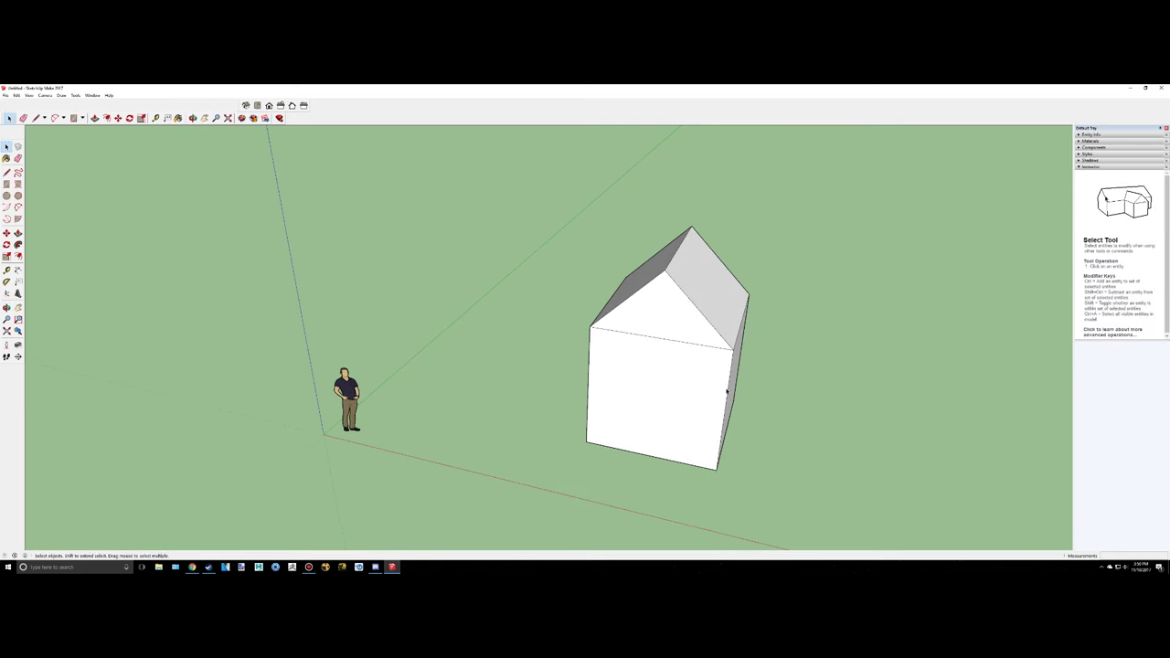
{"action": "middle_click_drag", "start_coordinate": [730, 391], "coordinate": [492, 324]}
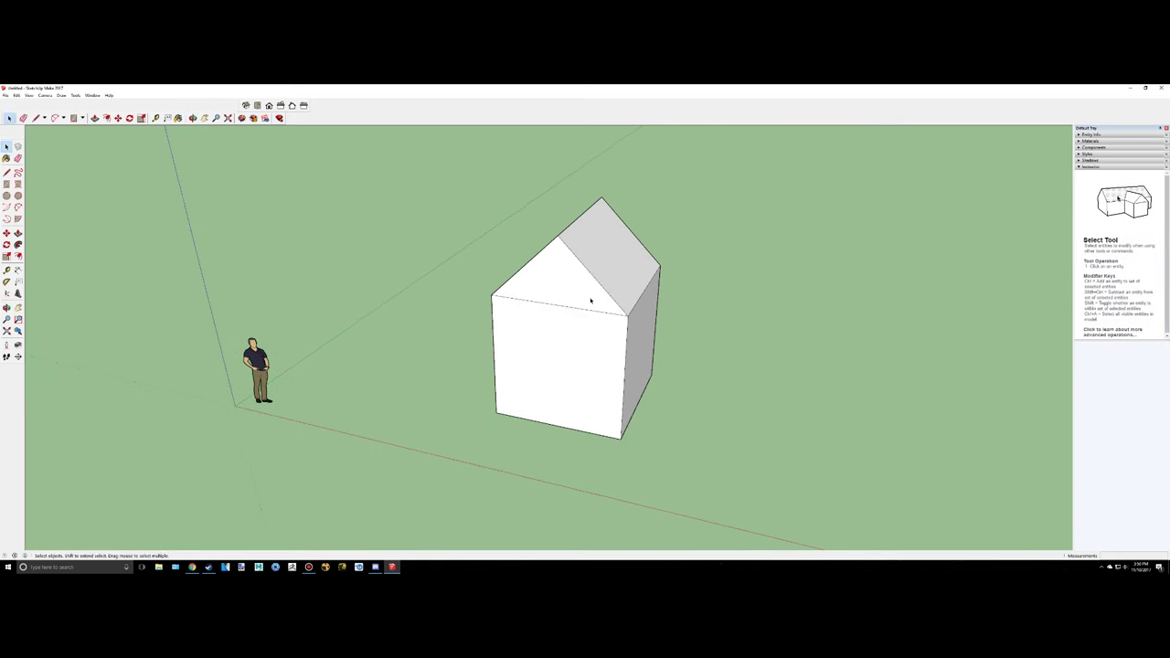
{"action": "mouse_move", "coordinate": [601, 304]}
{"action": "middle_mouse_down"}
{"action": "mouse_move", "coordinate": [704, 266]}
{"action": "mouse_move", "coordinate": [598, 296]}
{"action": "mouse_move", "coordinate": [589, 320]}
{"action": "middle_mouse_up"}
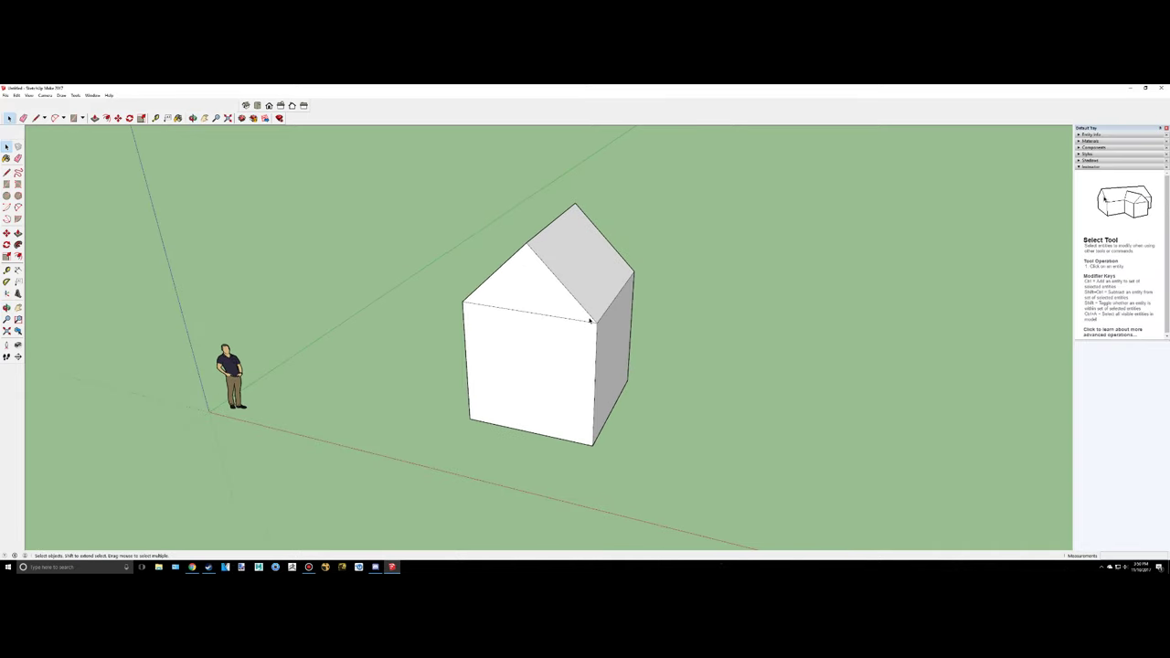
{"action": "middle_click_drag", "start_coordinate": [424, 375], "coordinate": [467, 360]}
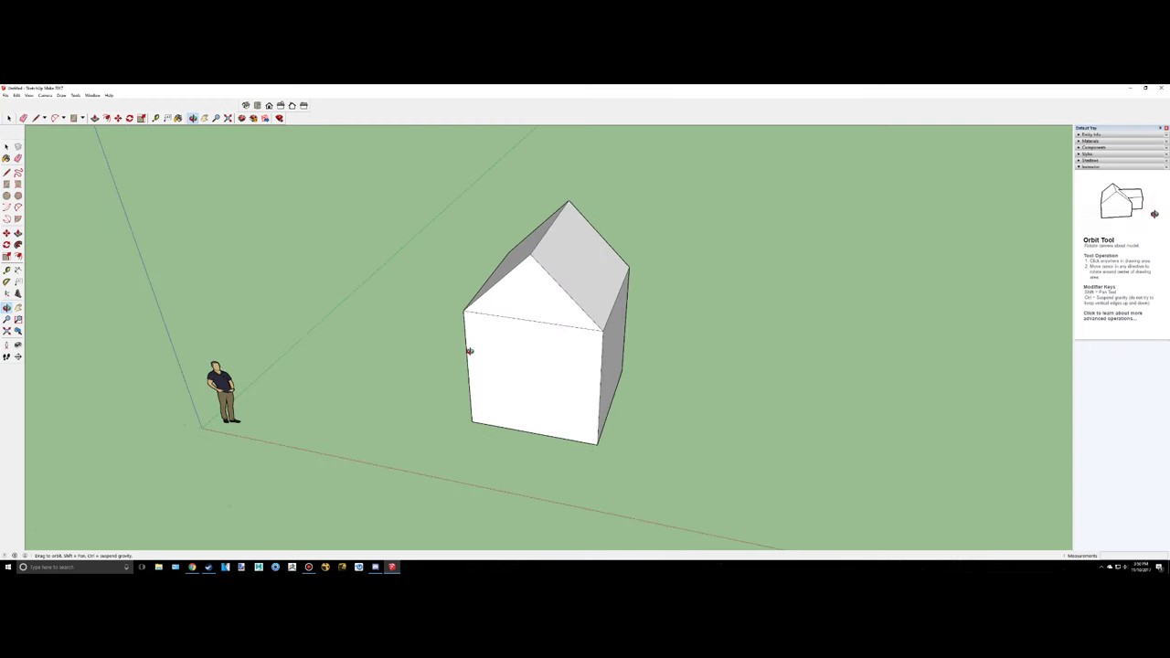
{"action": "scroll", "coordinate": [469, 351], "scroll_direction": "up", "scroll_amount": 6}
{"action": "scroll", "coordinate": [469, 351], "scroll_direction": "down", "scroll_amount": 3}
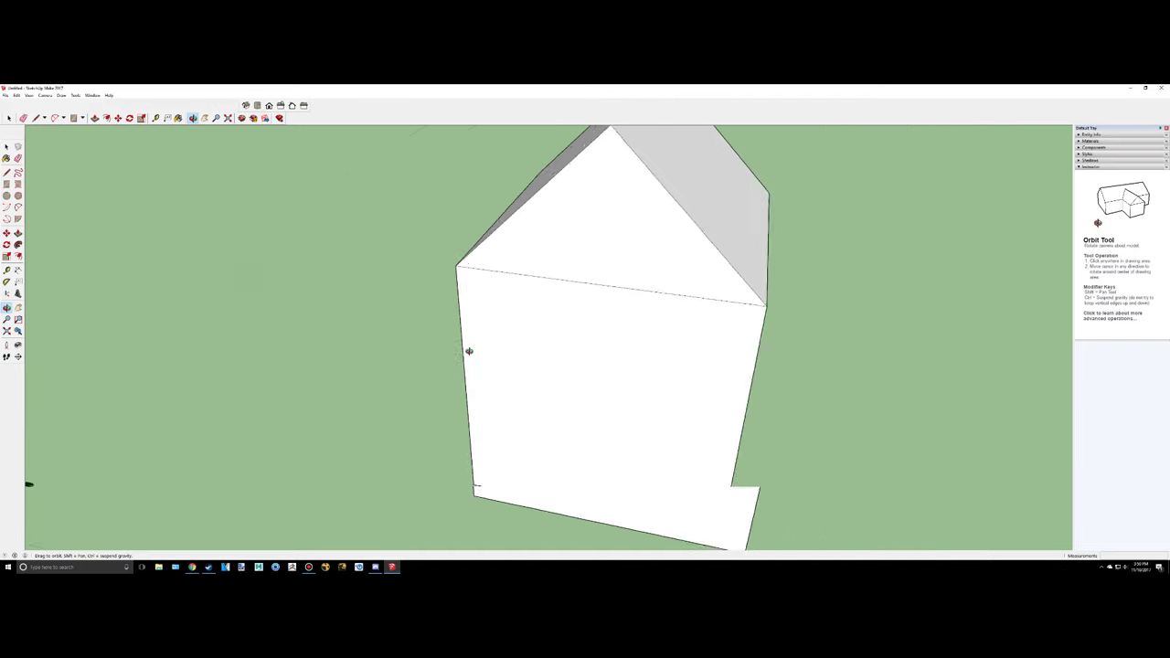
{"action": "scroll", "coordinate": [469, 351], "scroll_direction": "up", "scroll_amount": 3}
{"action": "scroll", "coordinate": [469, 350], "scroll_direction": "down", "scroll_amount": 5}
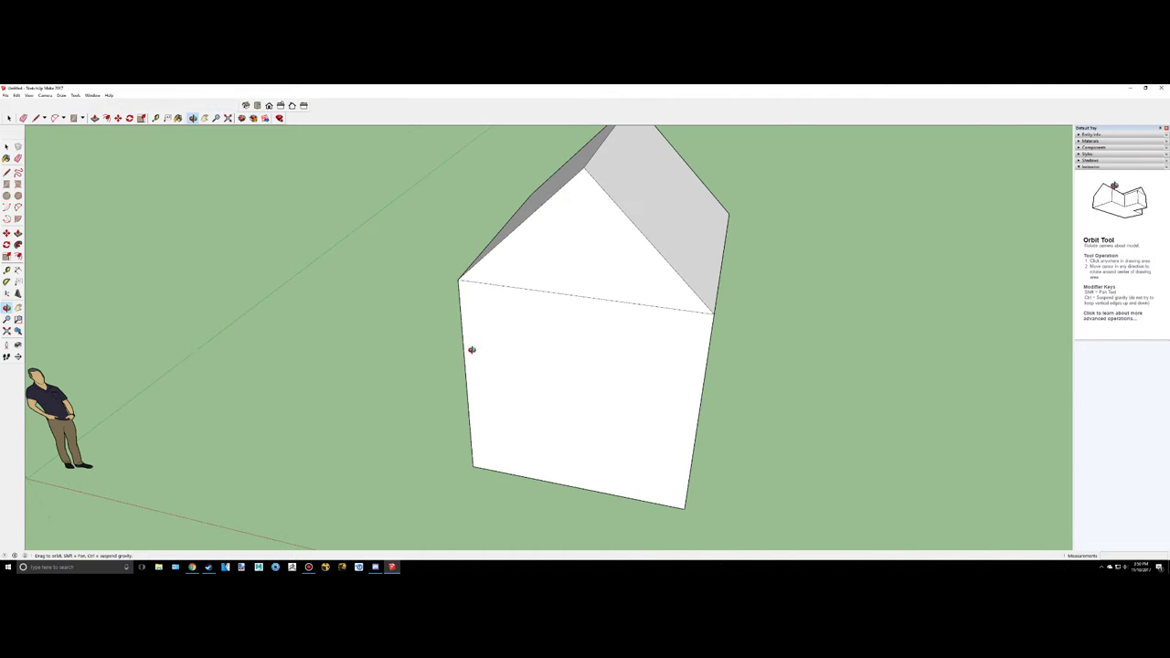
{"action": "left_click", "coordinate": [391, 567]}
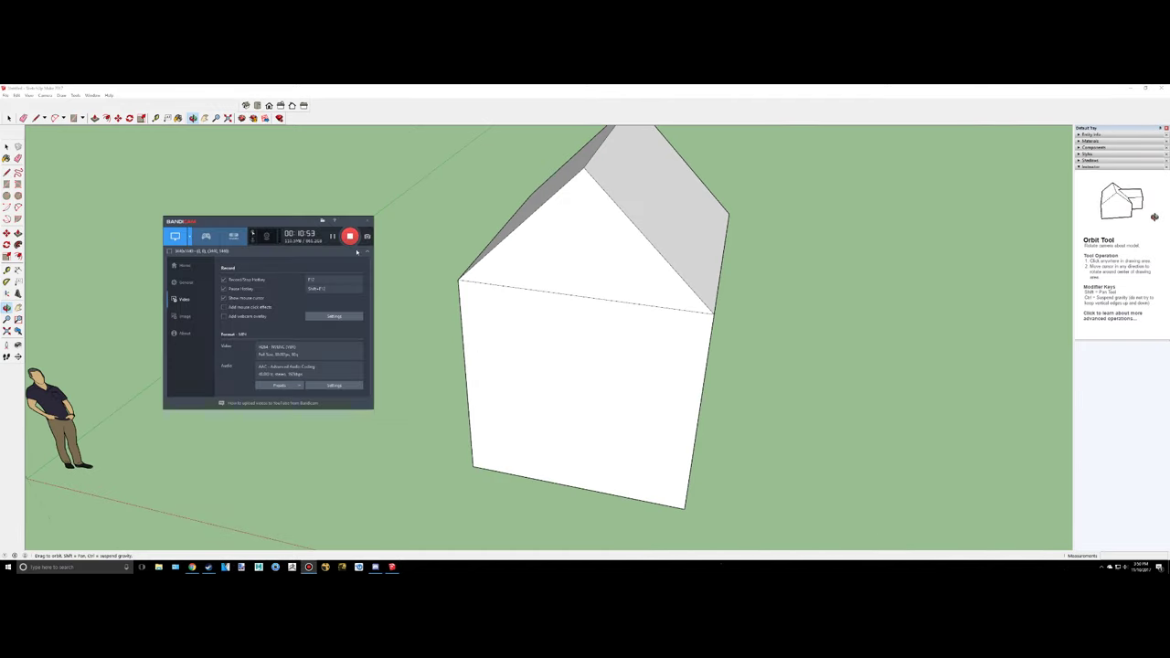